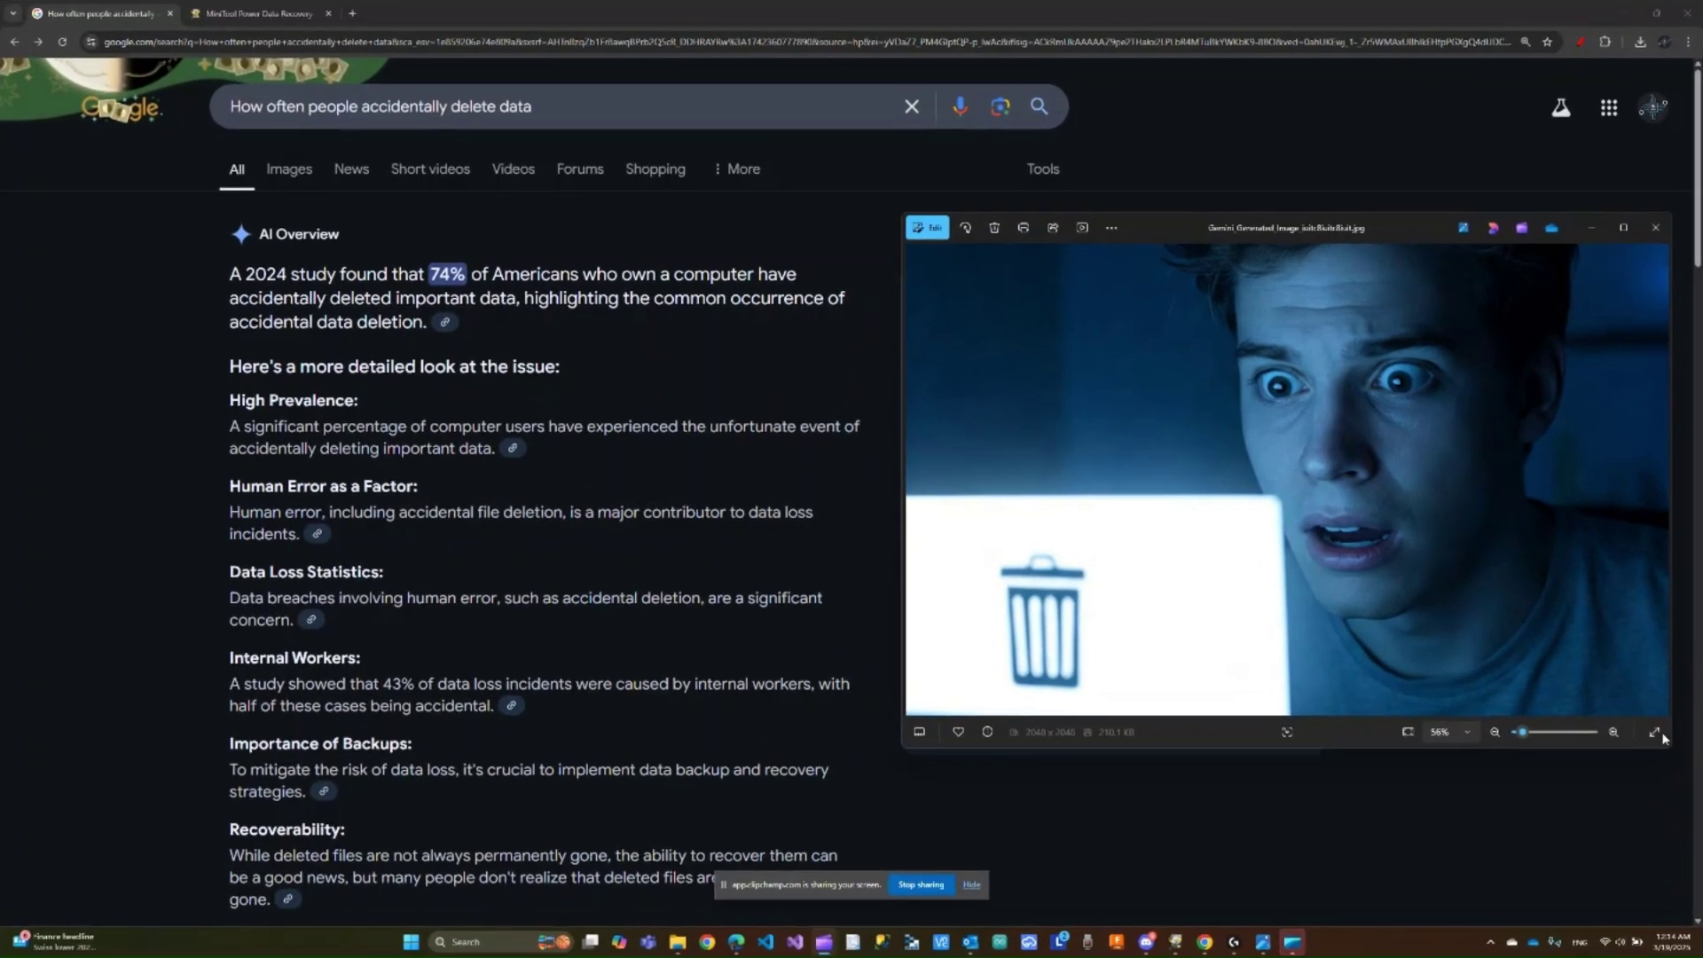
- Dismiss the screen-sharing notice and shift the photo viewer window slightly left
{"action": "left_click", "coordinate": [971, 884]}
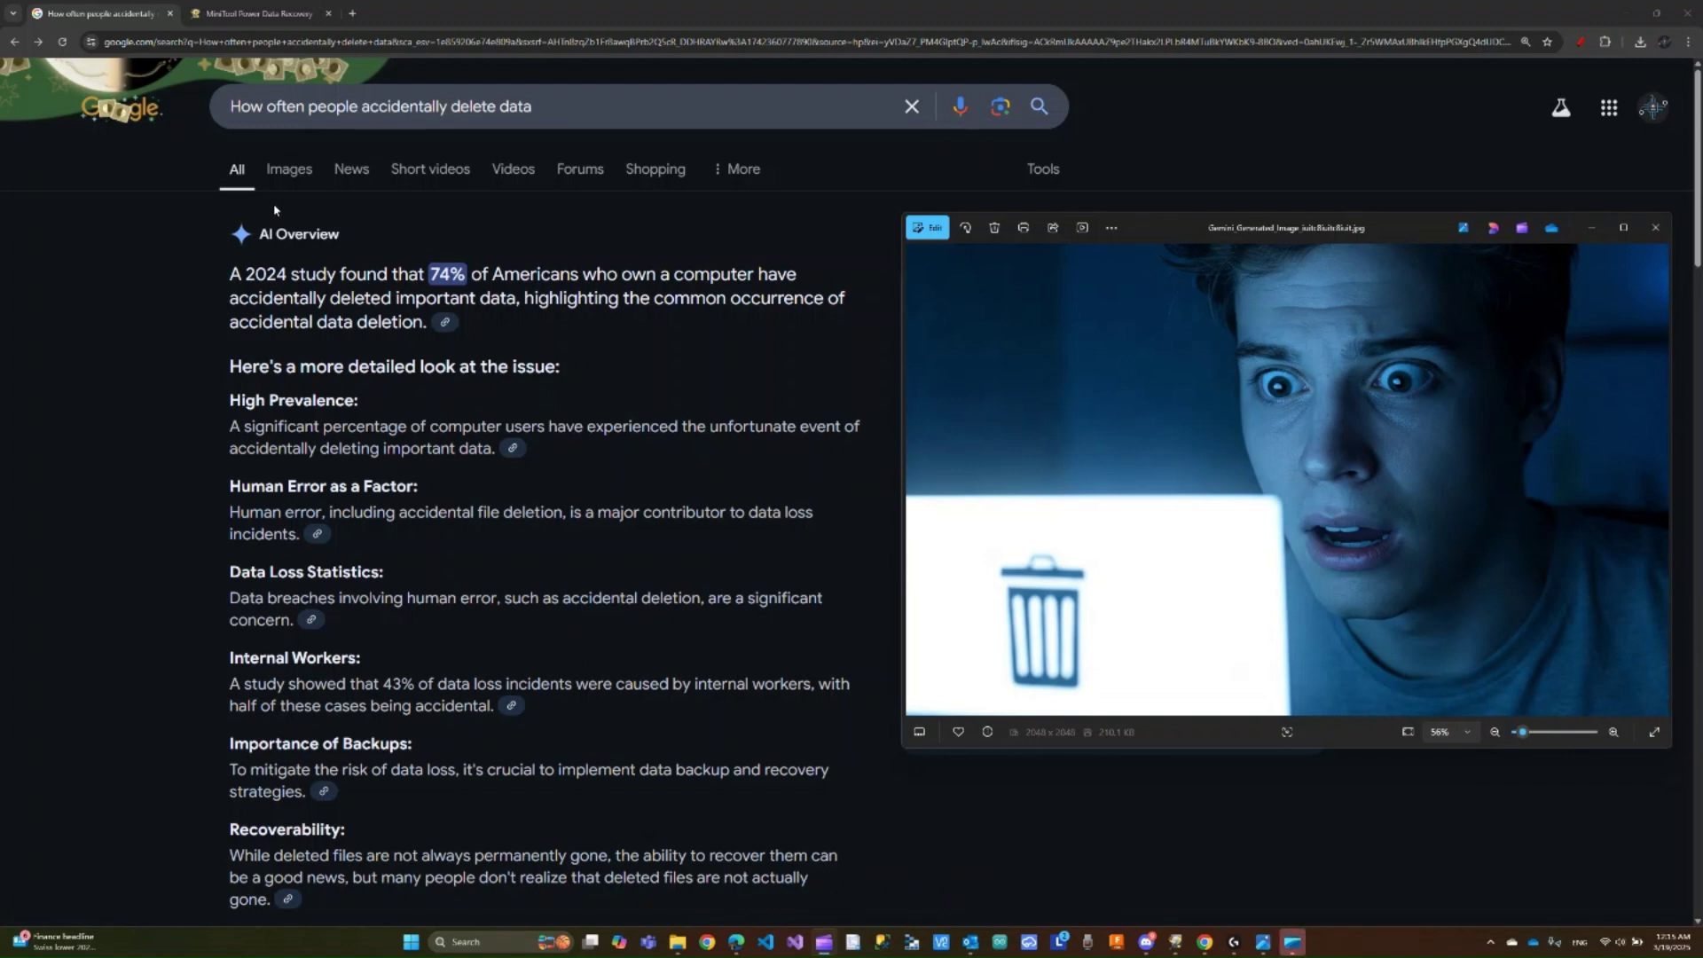
{"action": "left_click_drag", "start_coordinate": [1175, 282], "coordinate": [1116, 286]}
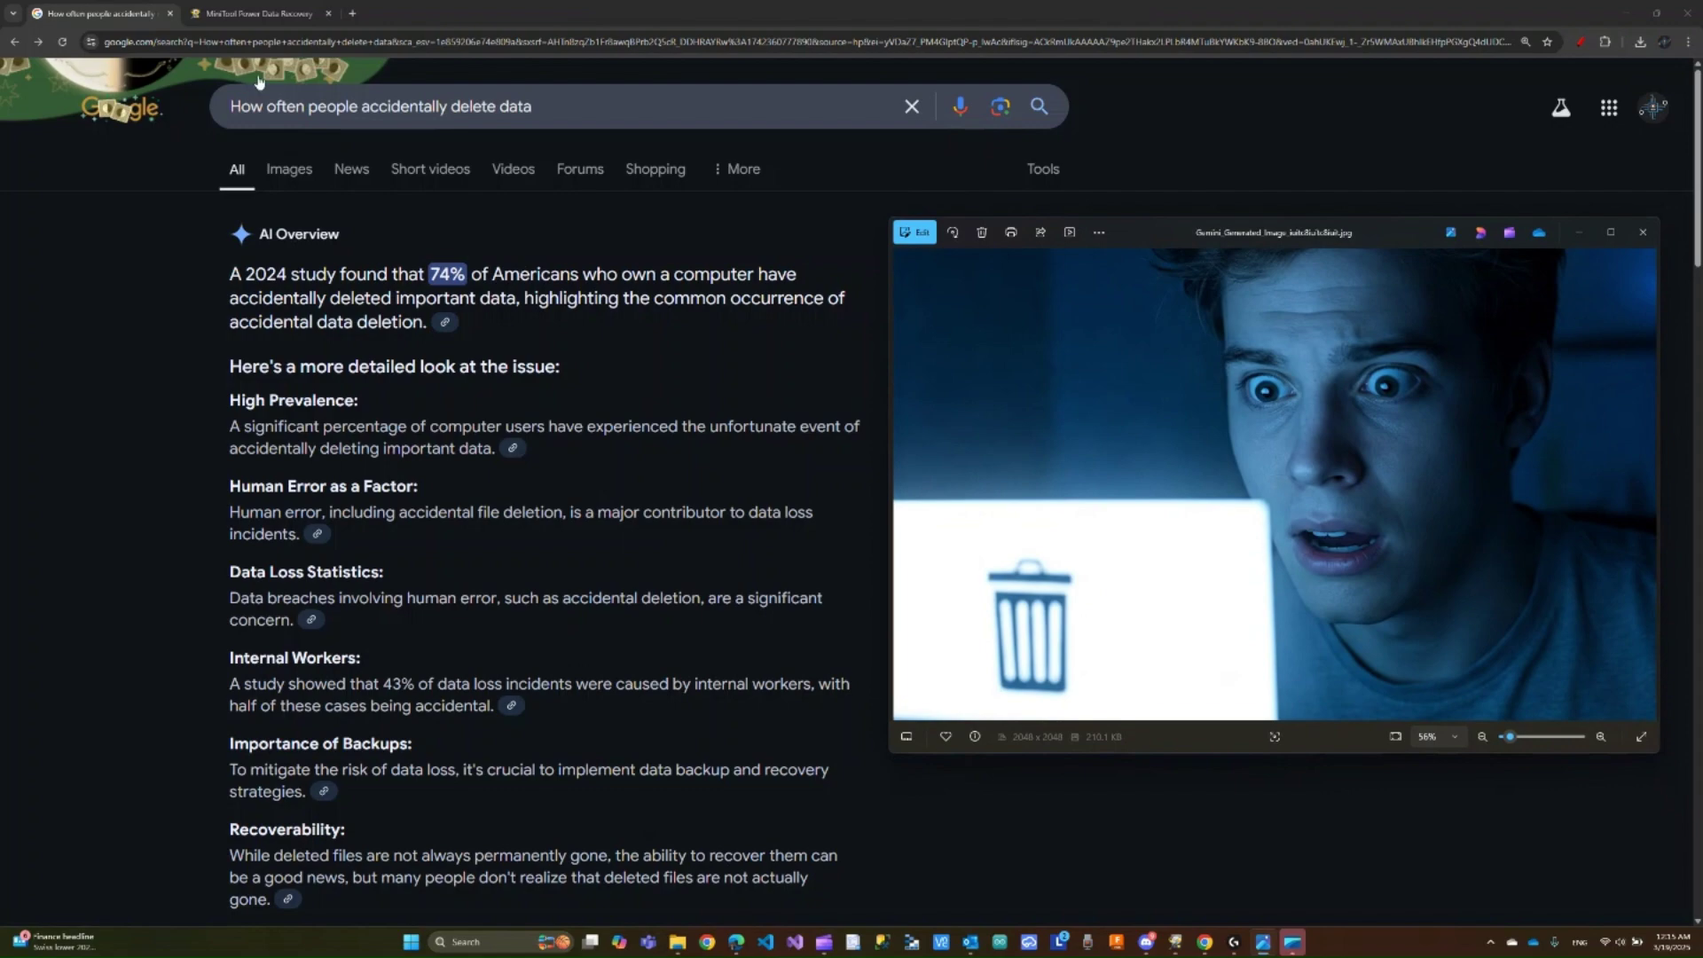
- Go to the MiniTool Power Data Recovery page and look over its Free and Trial Edition downloads
{"action": "left_click", "coordinate": [276, 16]}
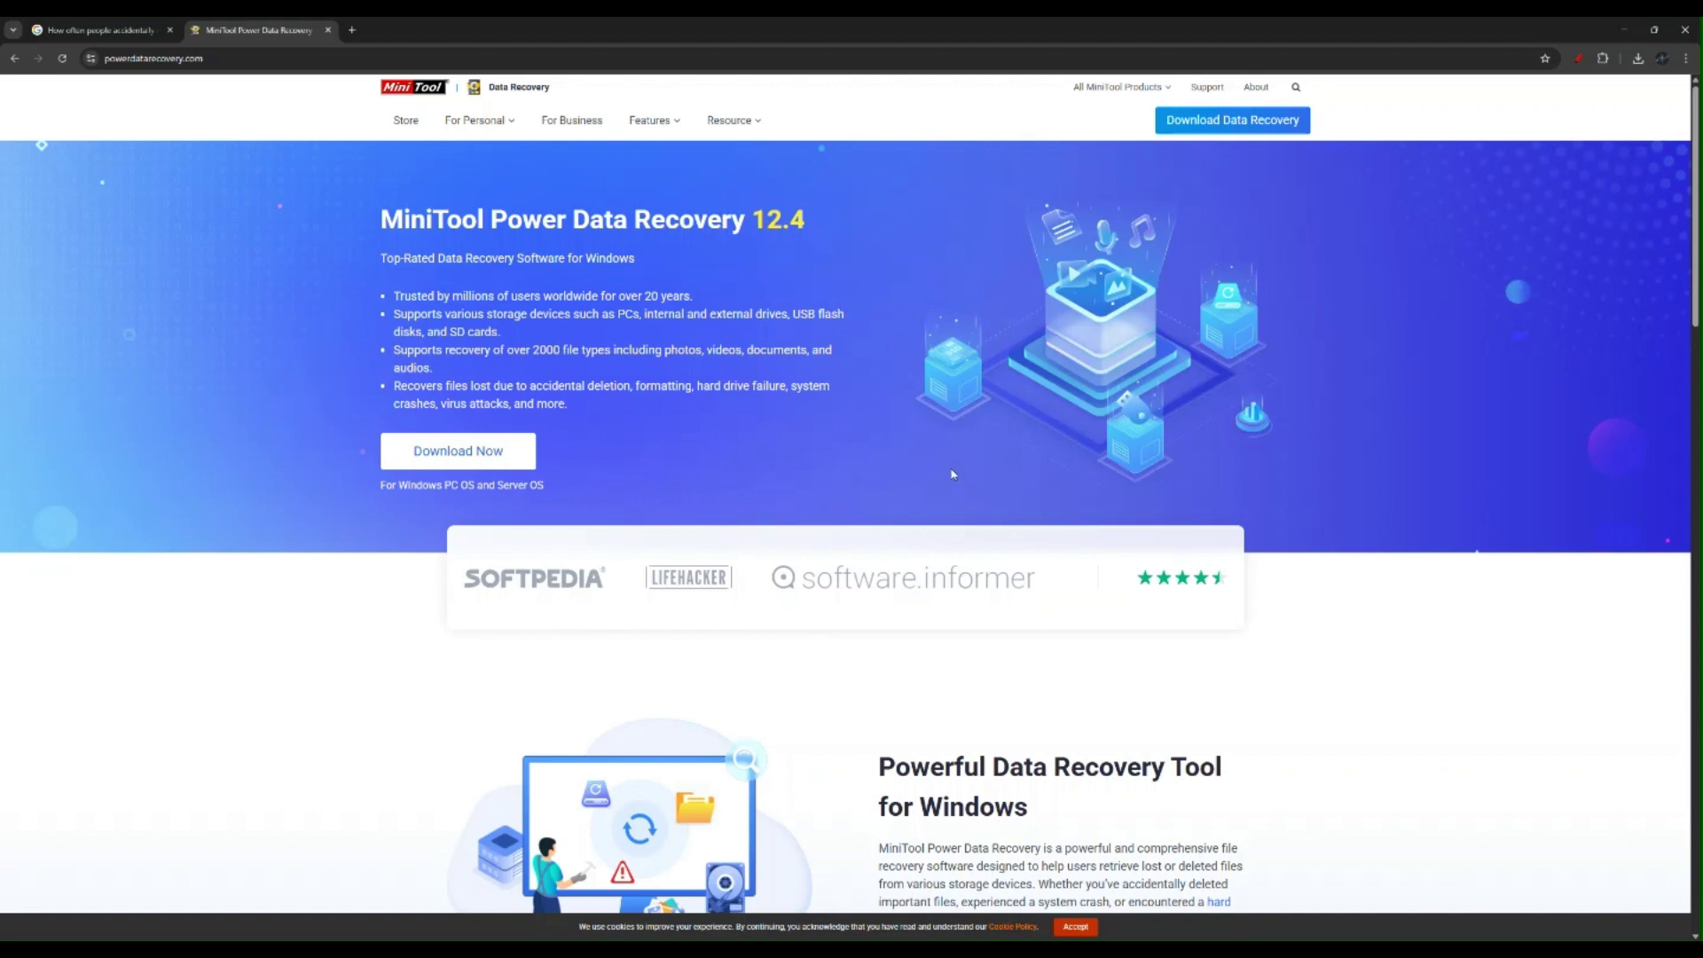
{"action": "mouse_move", "coordinate": [1214, 142]}
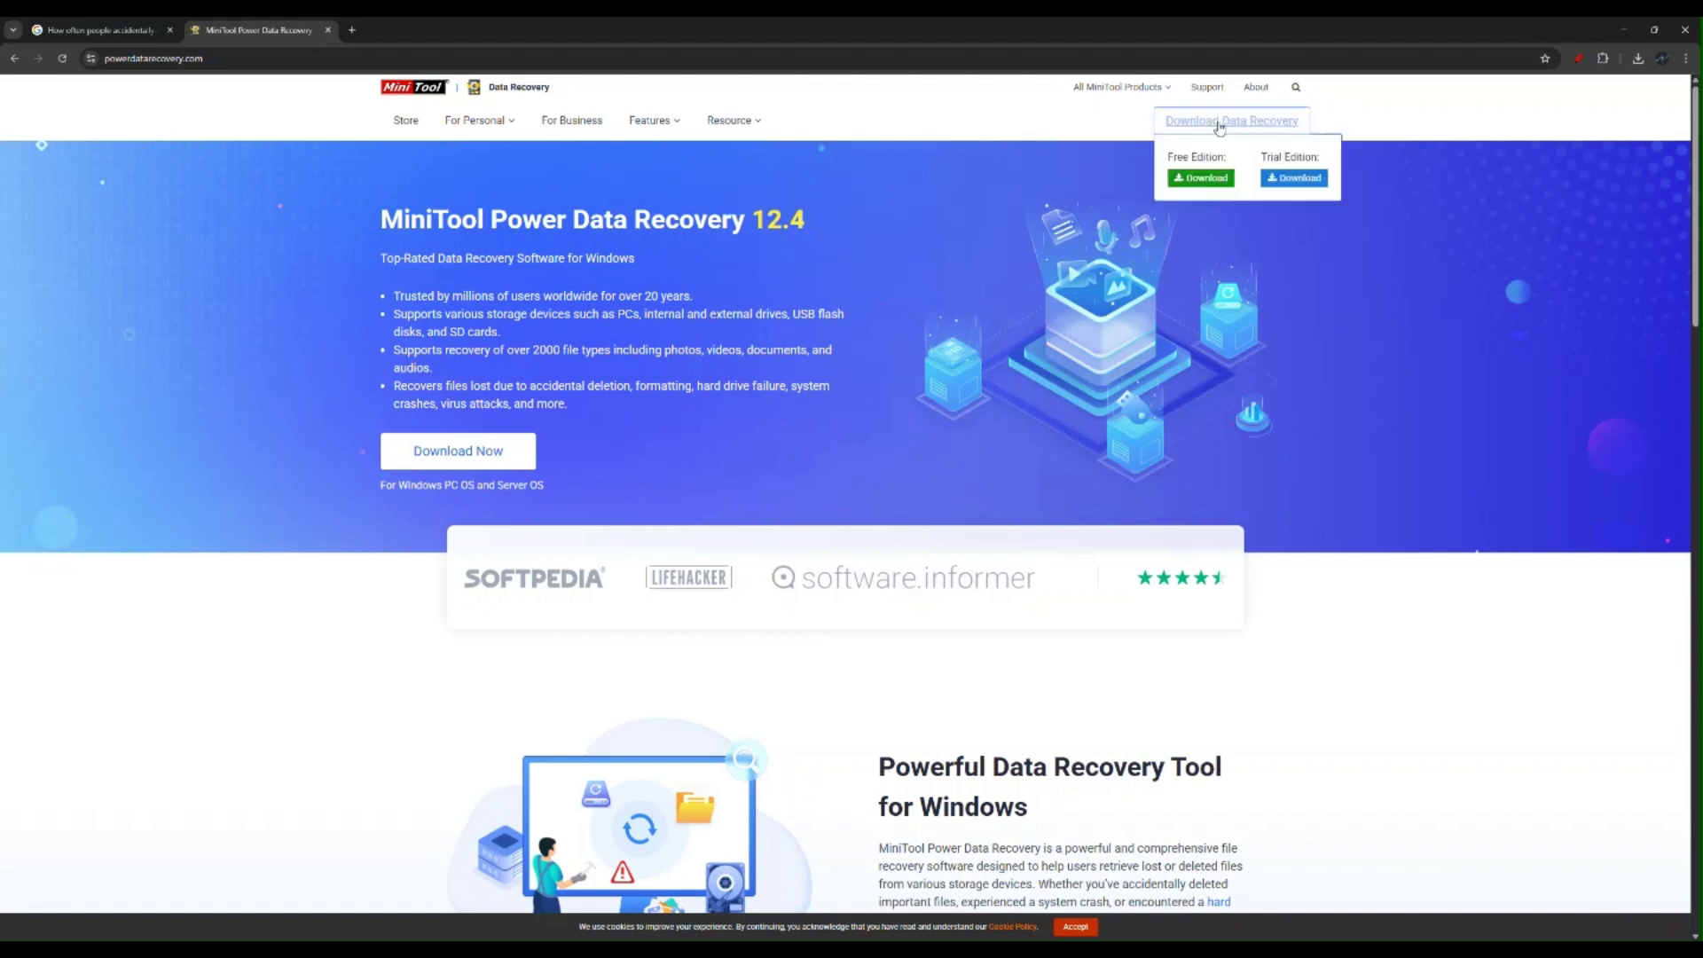
{"action": "left_click_drag", "start_coordinate": [1173, 158], "coordinate": [1296, 158]}
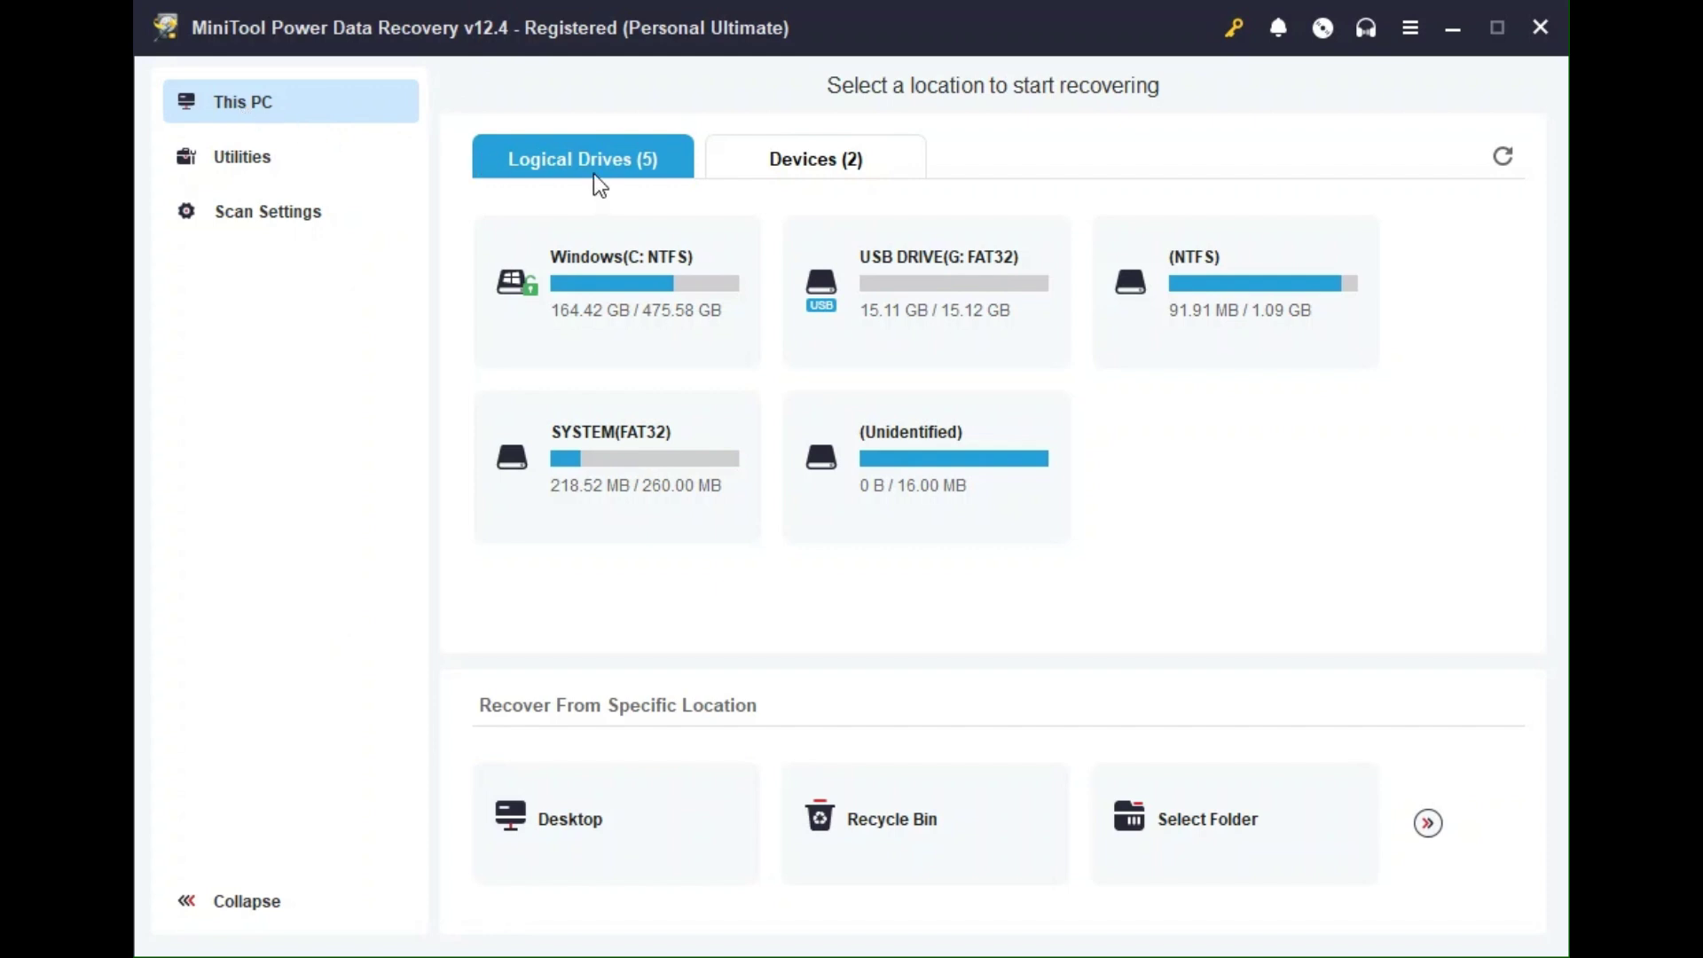
- Switch to Devices (2), showing the 476.94 GB WDC SN730 disk and 15.12 GB ADATA USB drive
{"action": "mouse_move", "coordinate": [925, 304]}
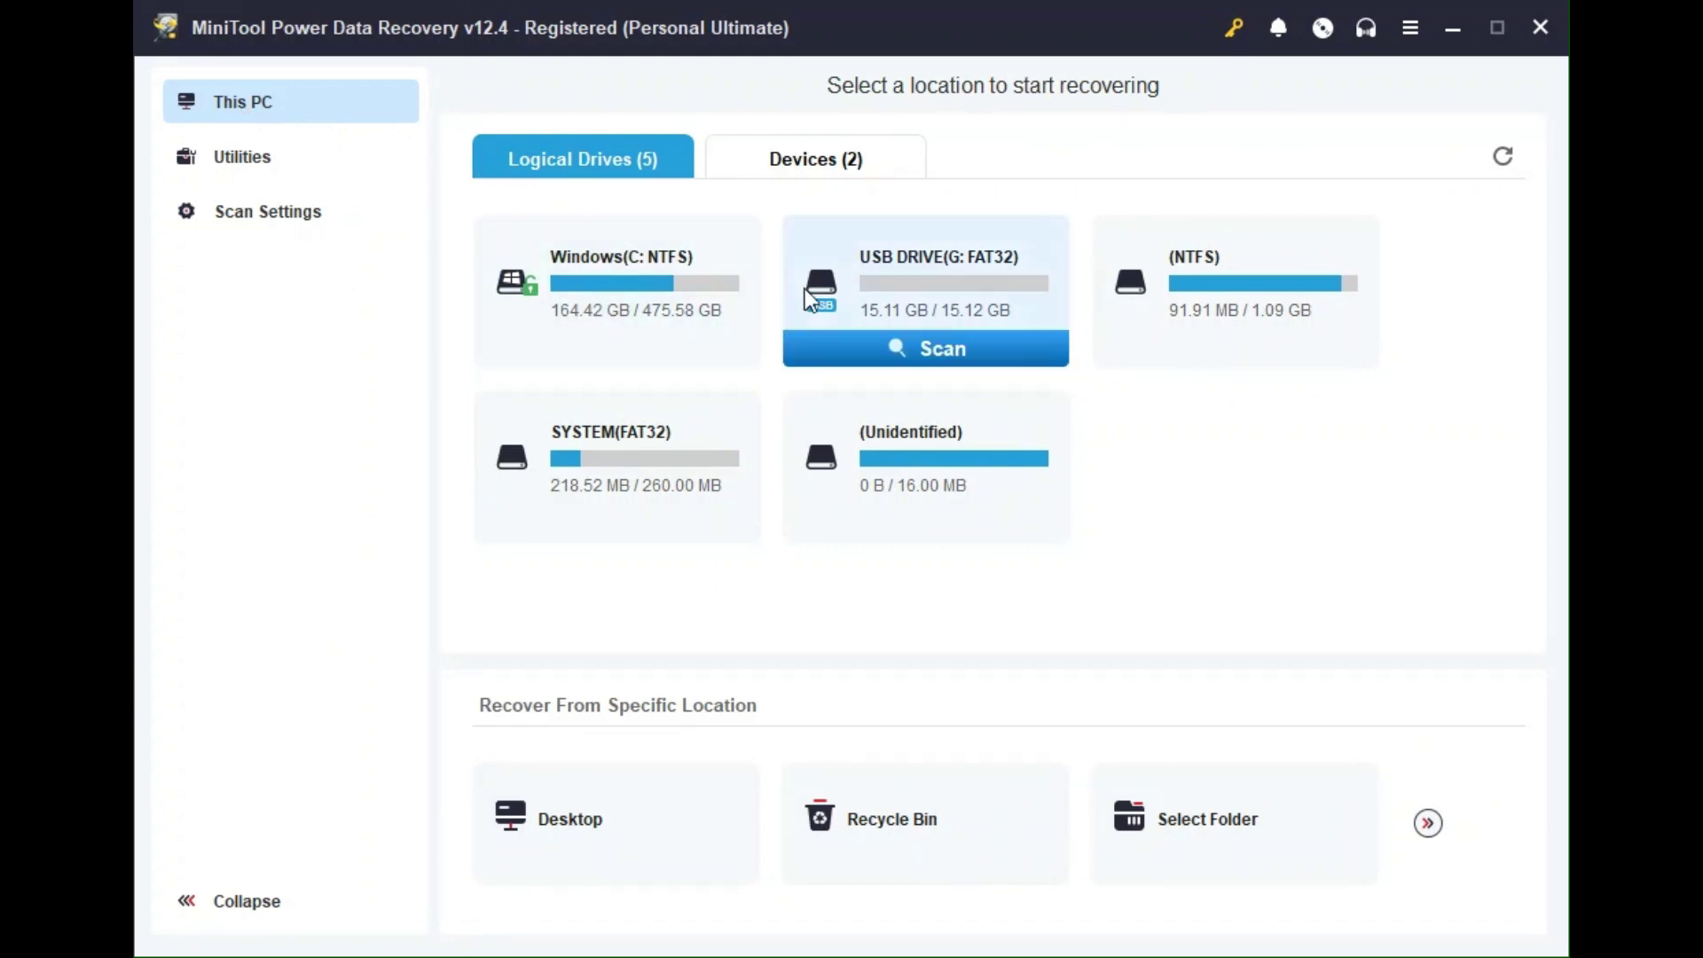
{"action": "mouse_move", "coordinate": [514, 505]}
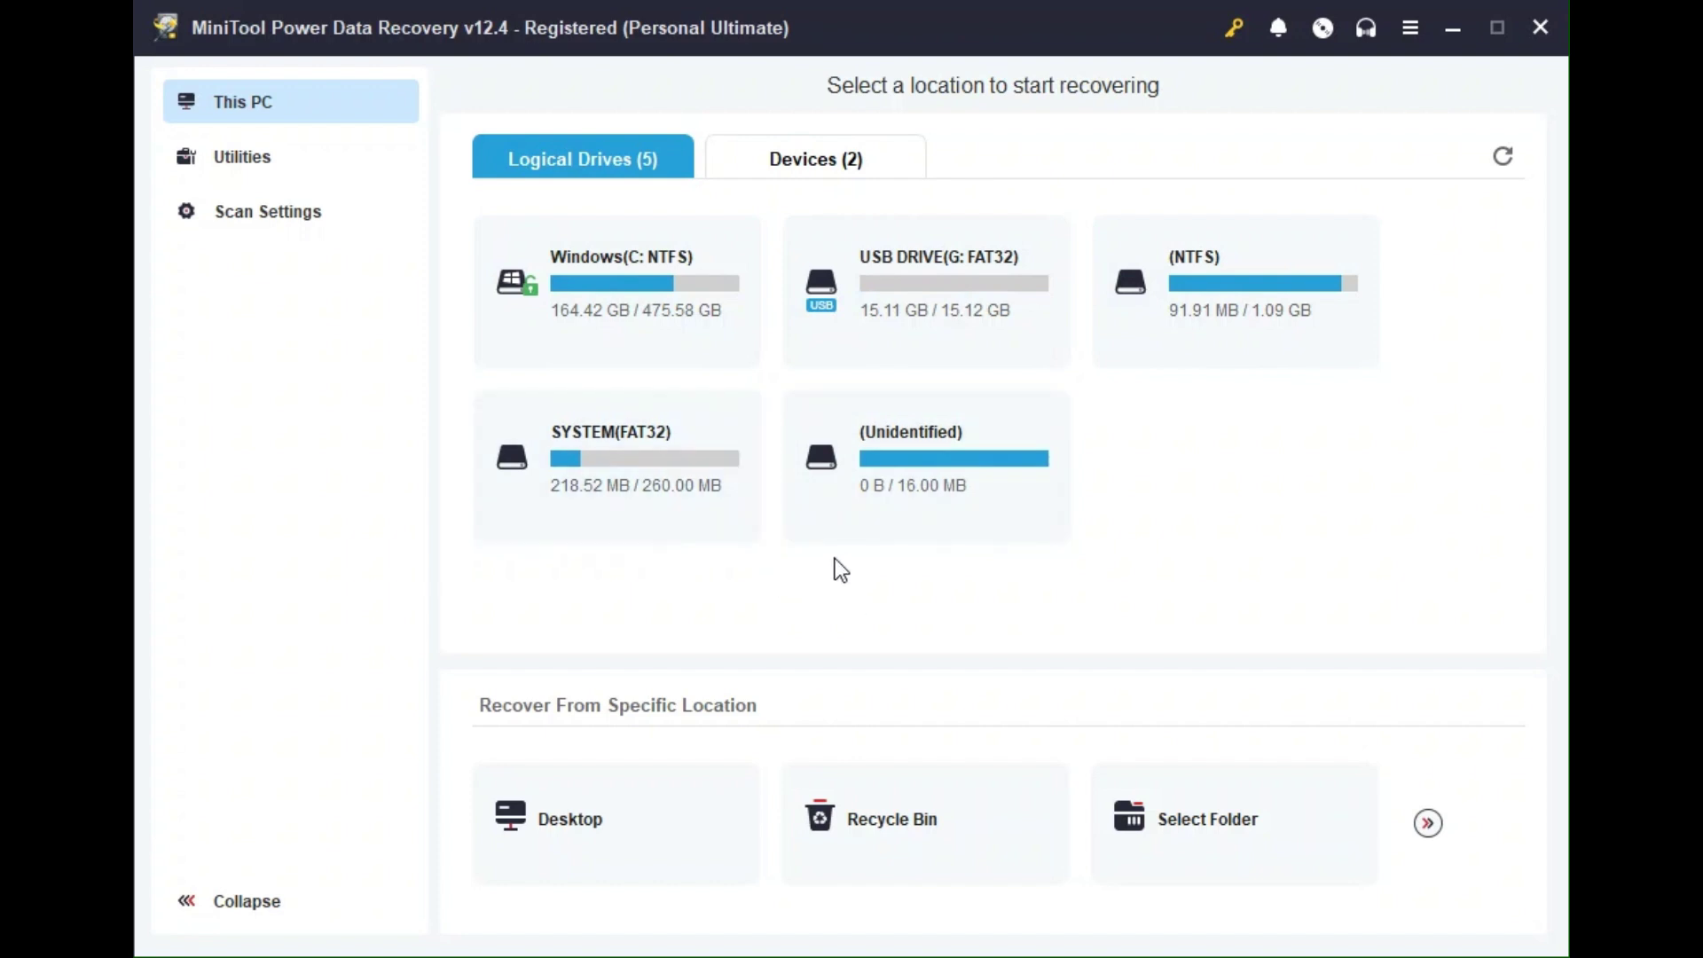
{"action": "left_click", "coordinate": [810, 153]}
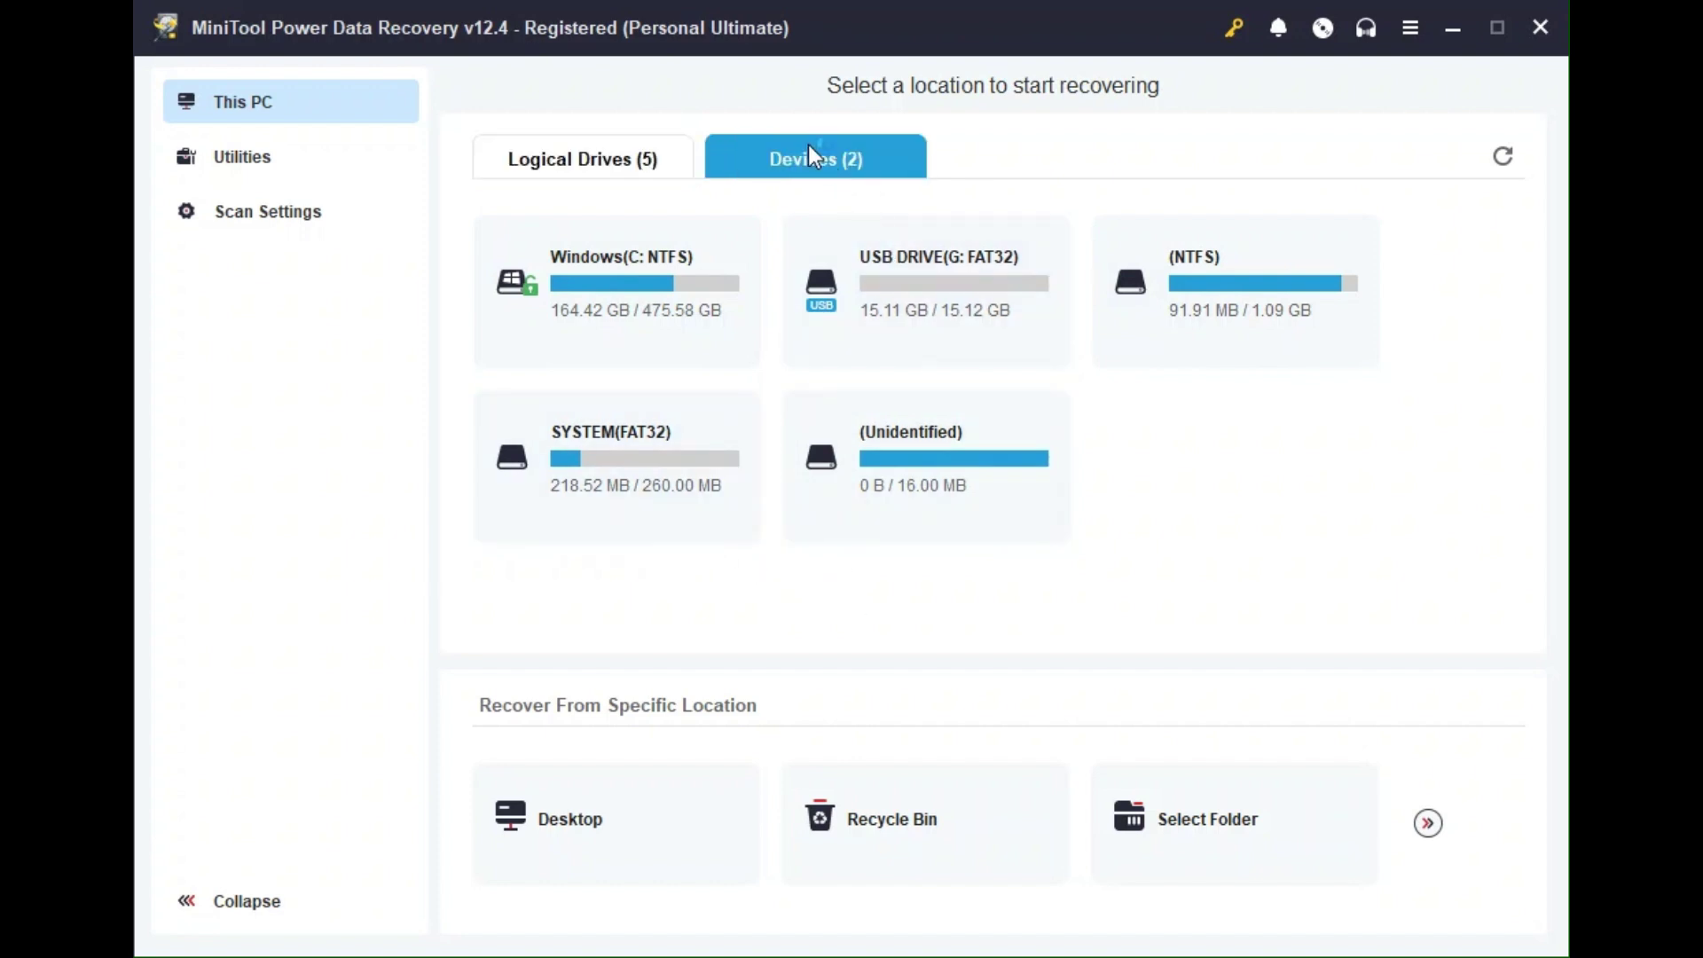
{"action": "mouse_move", "coordinate": [770, 280]}
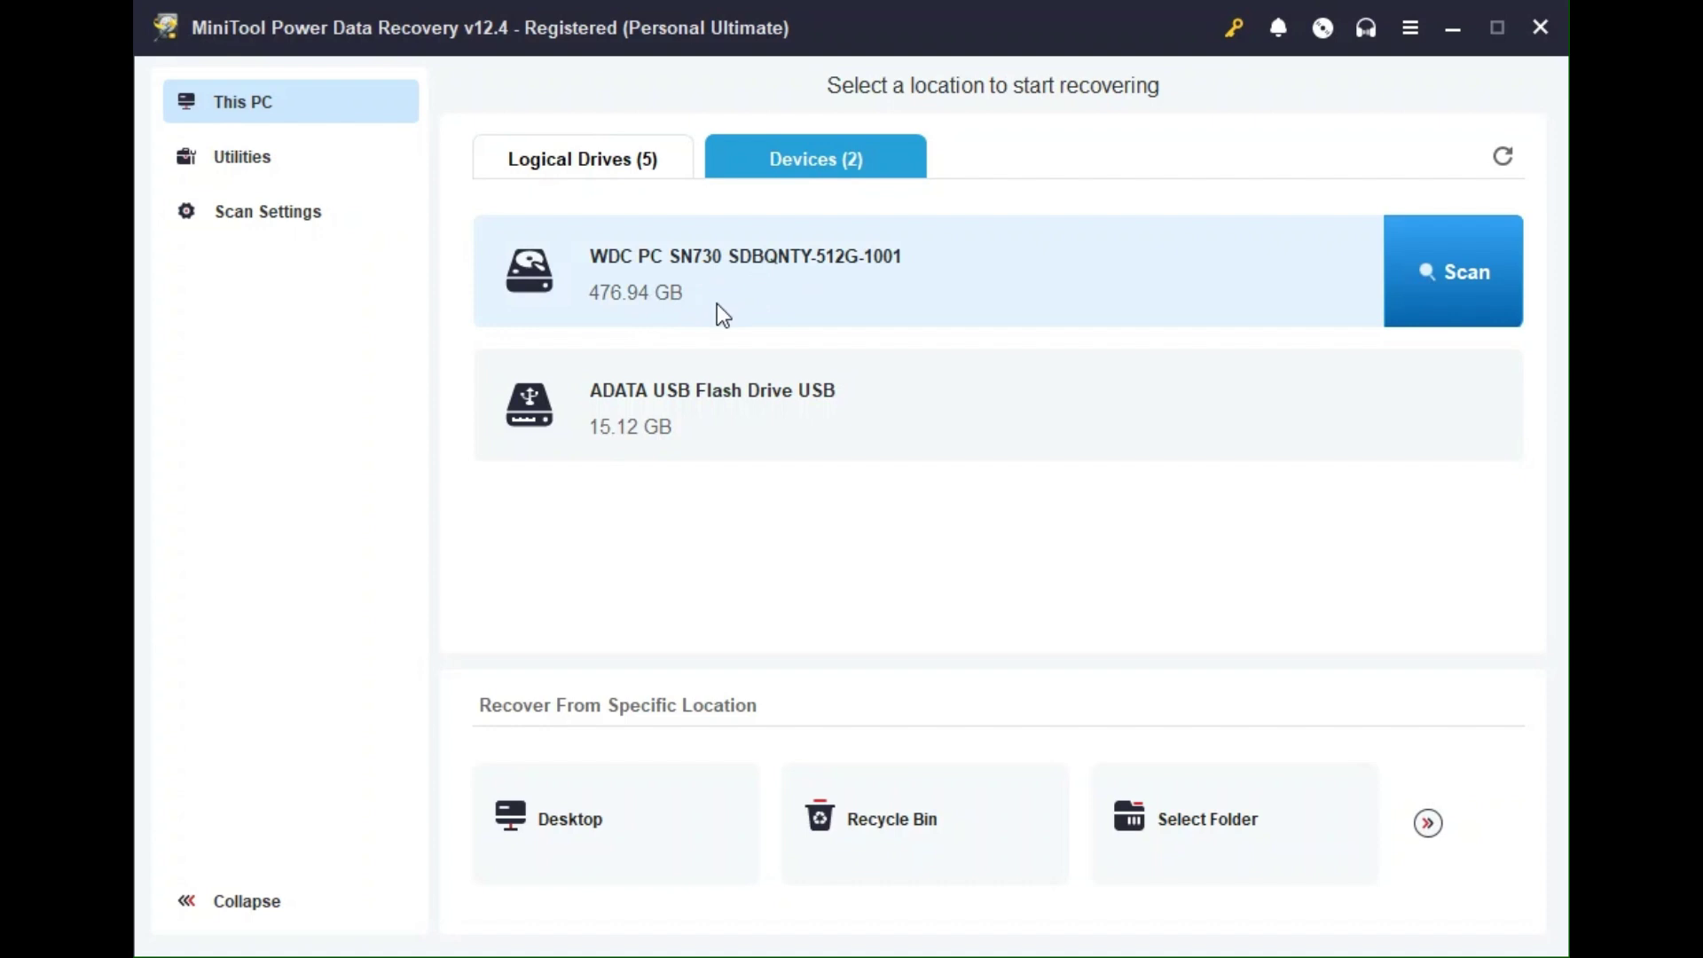
{"action": "mouse_move", "coordinate": [653, 431]}
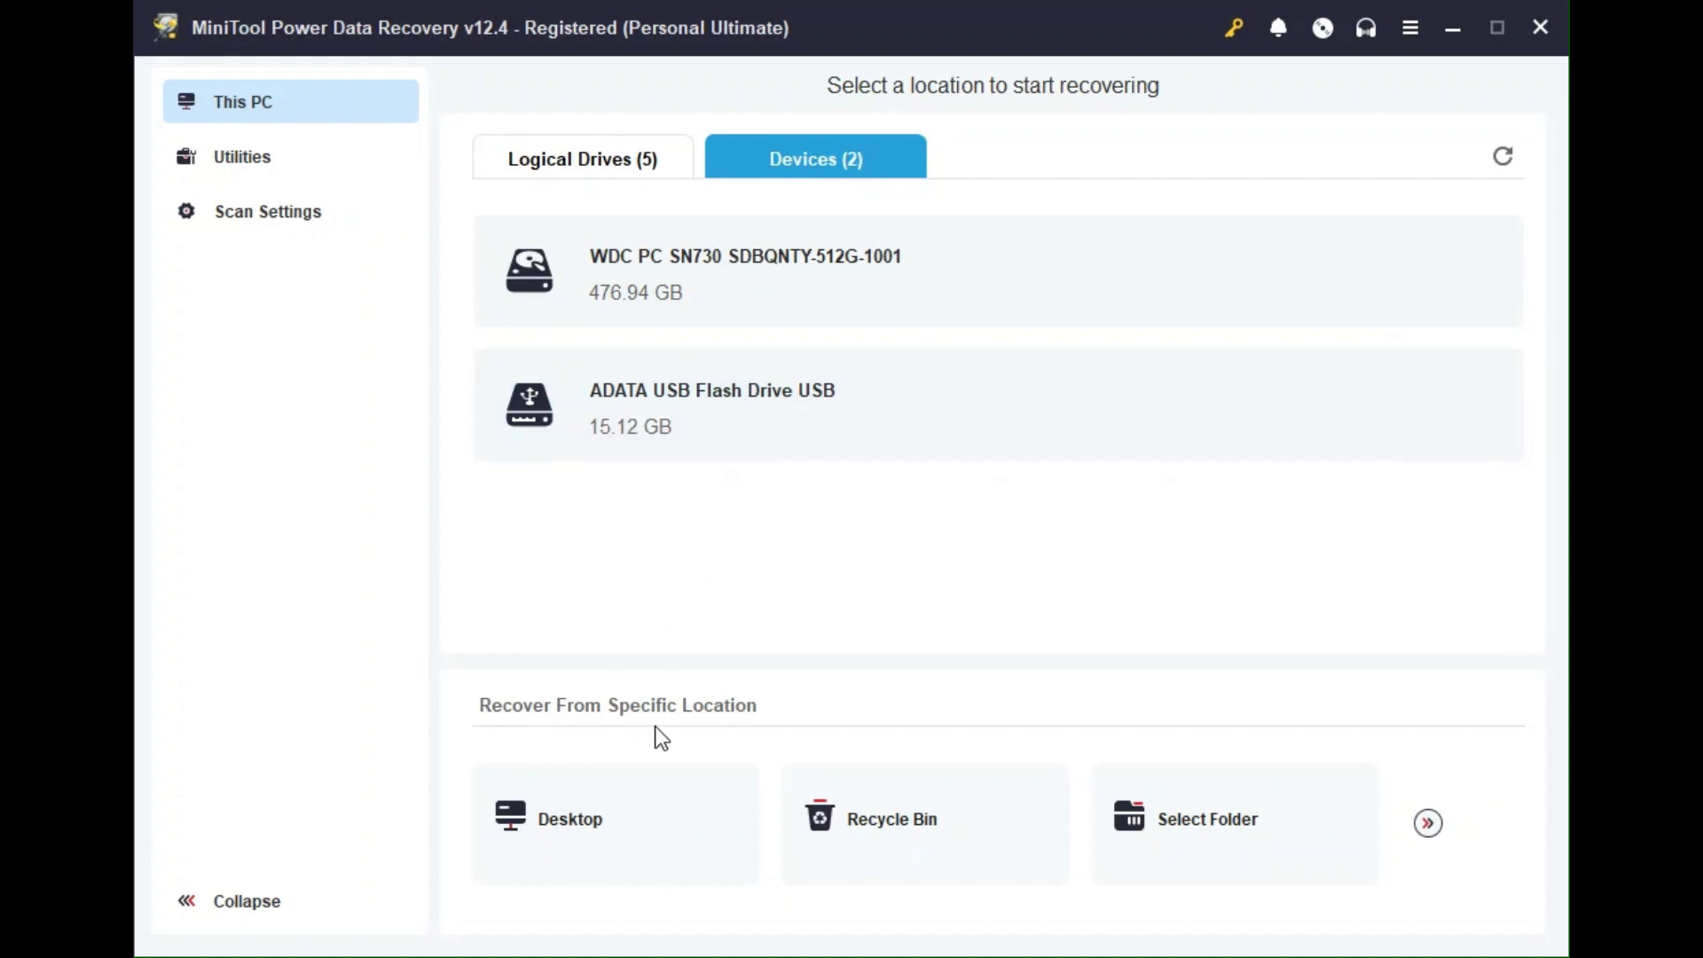
{"action": "mouse_move", "coordinate": [632, 847]}
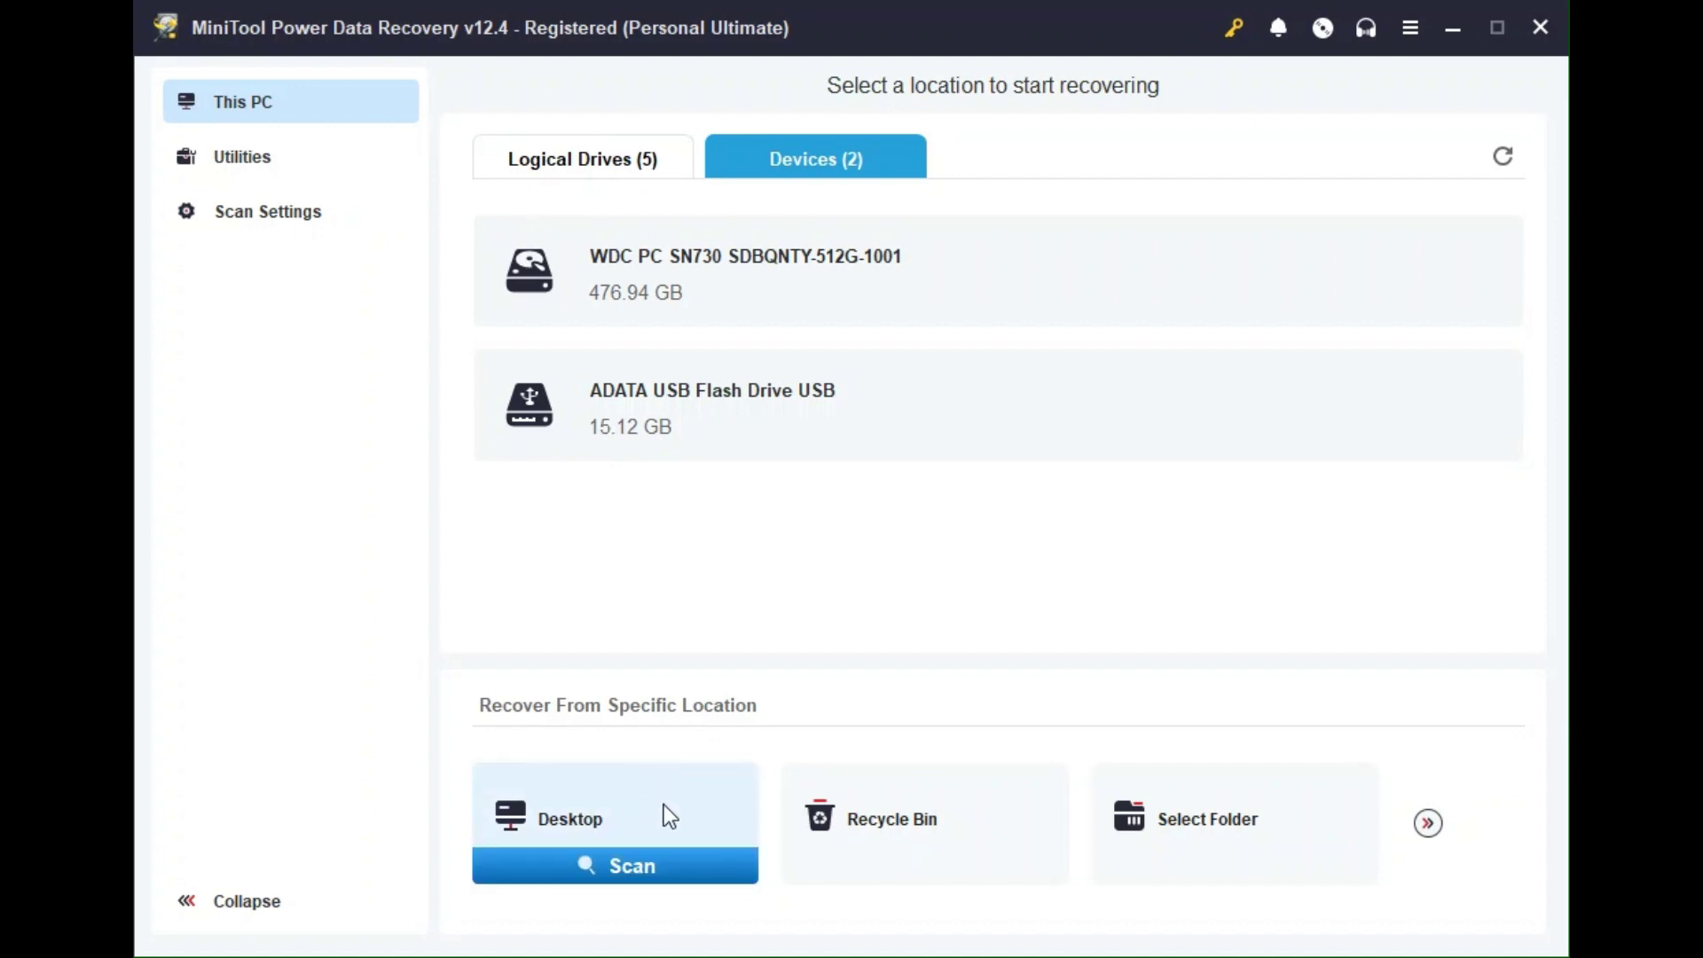
{"action": "mouse_move", "coordinate": [842, 811]}
{"action": "mouse_move", "coordinate": [1174, 840]}
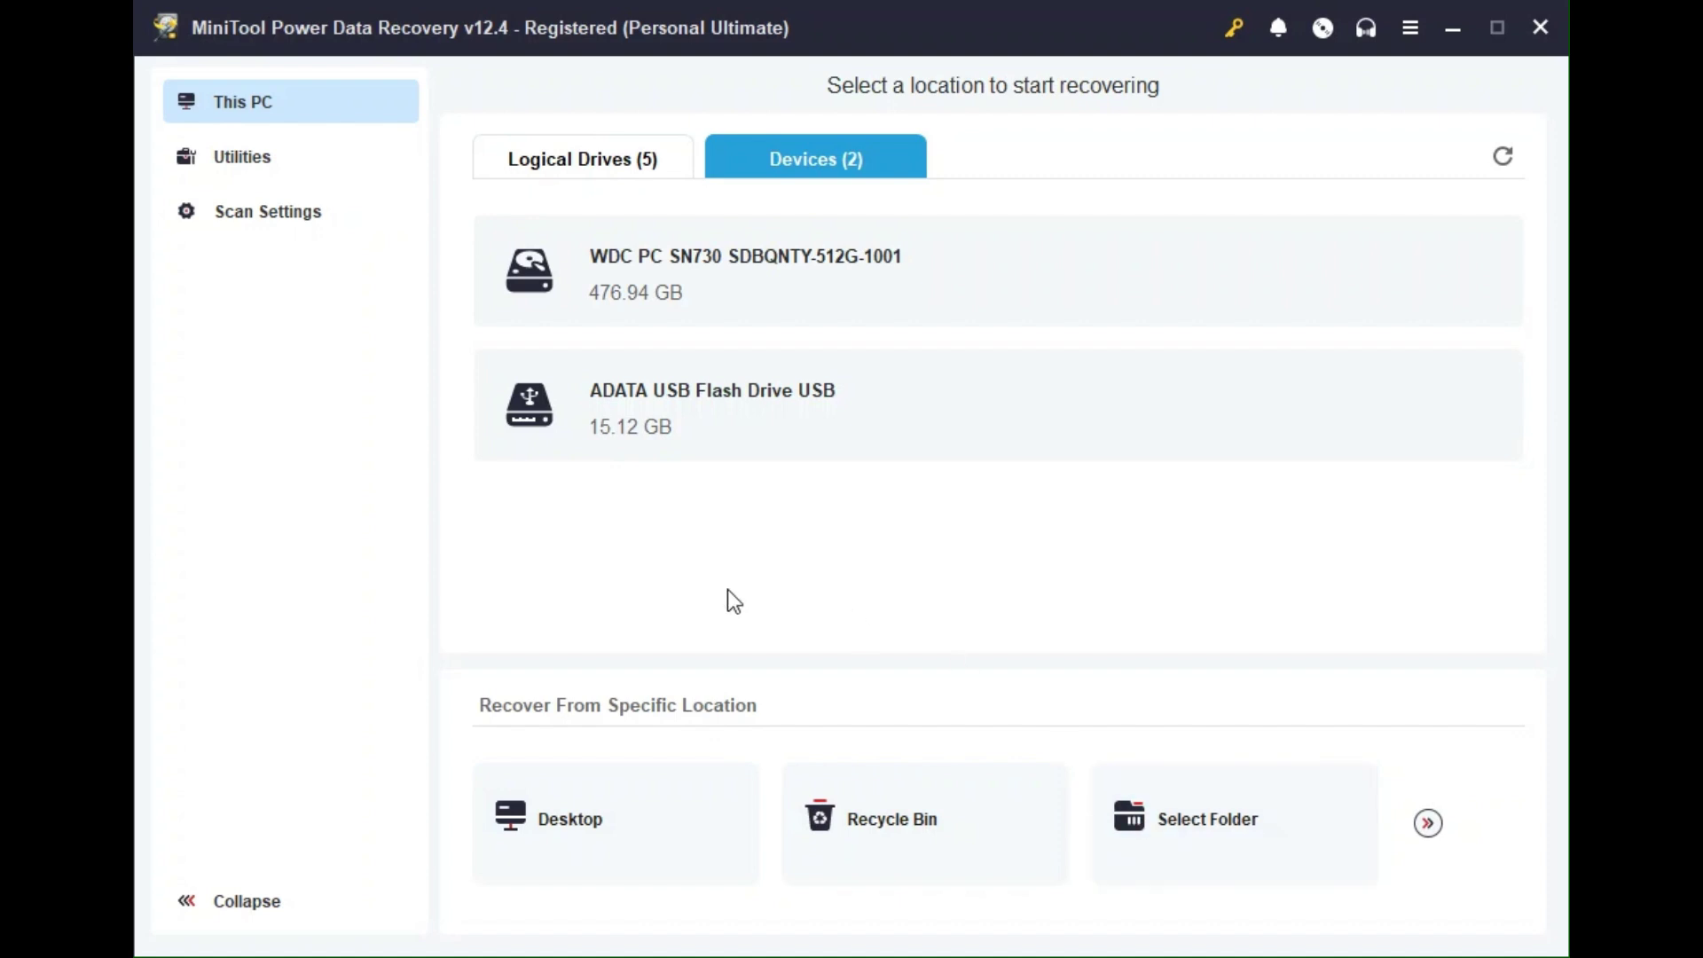
- Show the Utilities page with Power Data Recovery Bootable and MiniTool System Booster
{"action": "left_click", "coordinate": [262, 171]}
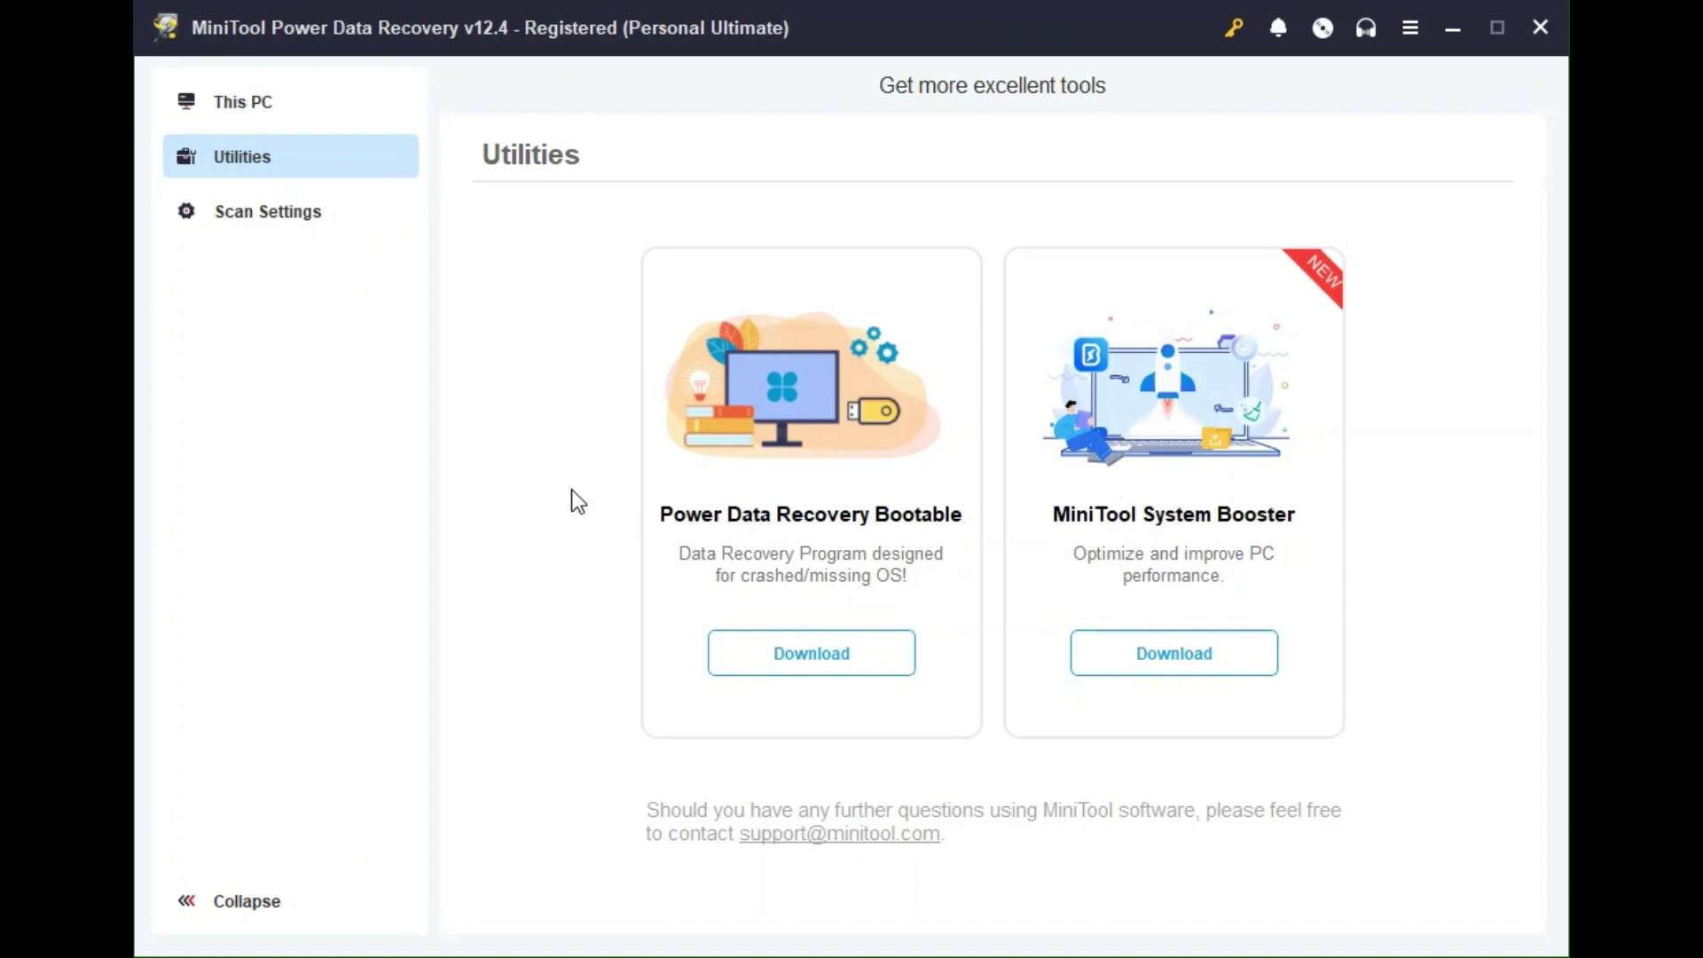
- Review Scan Settings, leaving NTFS checked, then collapse the side panel and return to This PC
{"action": "left_click", "coordinate": [264, 228]}
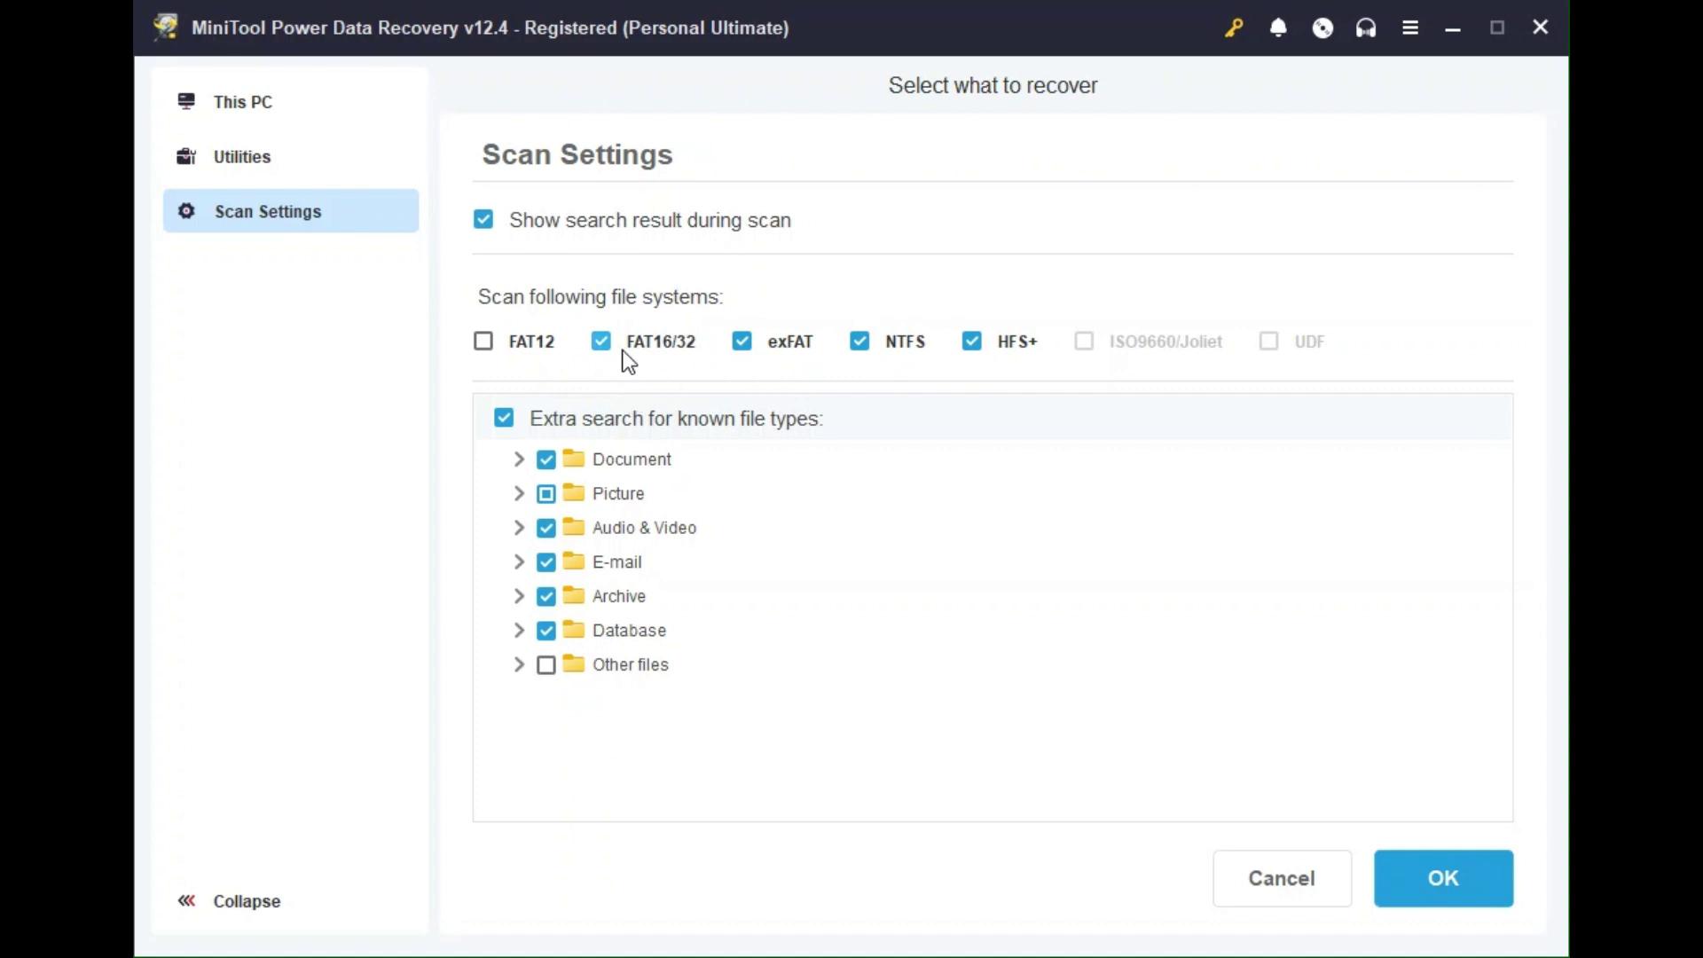
{"action": "left_click", "coordinate": [860, 343]}
{"action": "left_click", "coordinate": [862, 344]}
{"action": "left_click", "coordinate": [271, 900]}
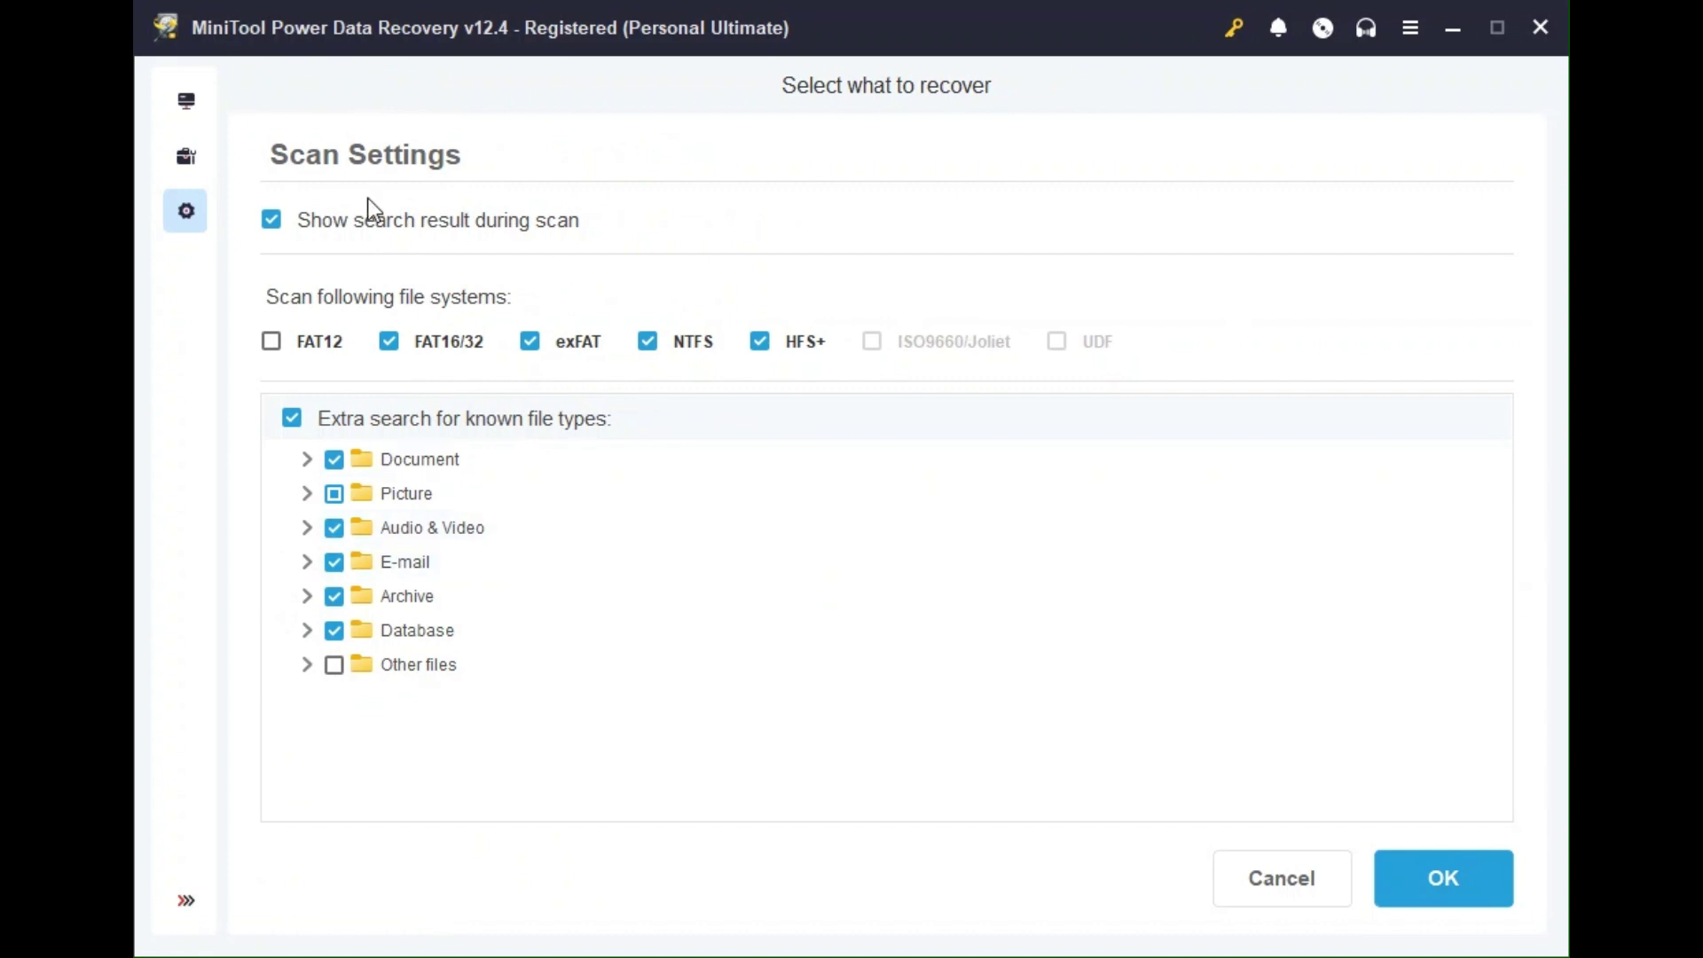
{"action": "left_click", "coordinate": [183, 103]}
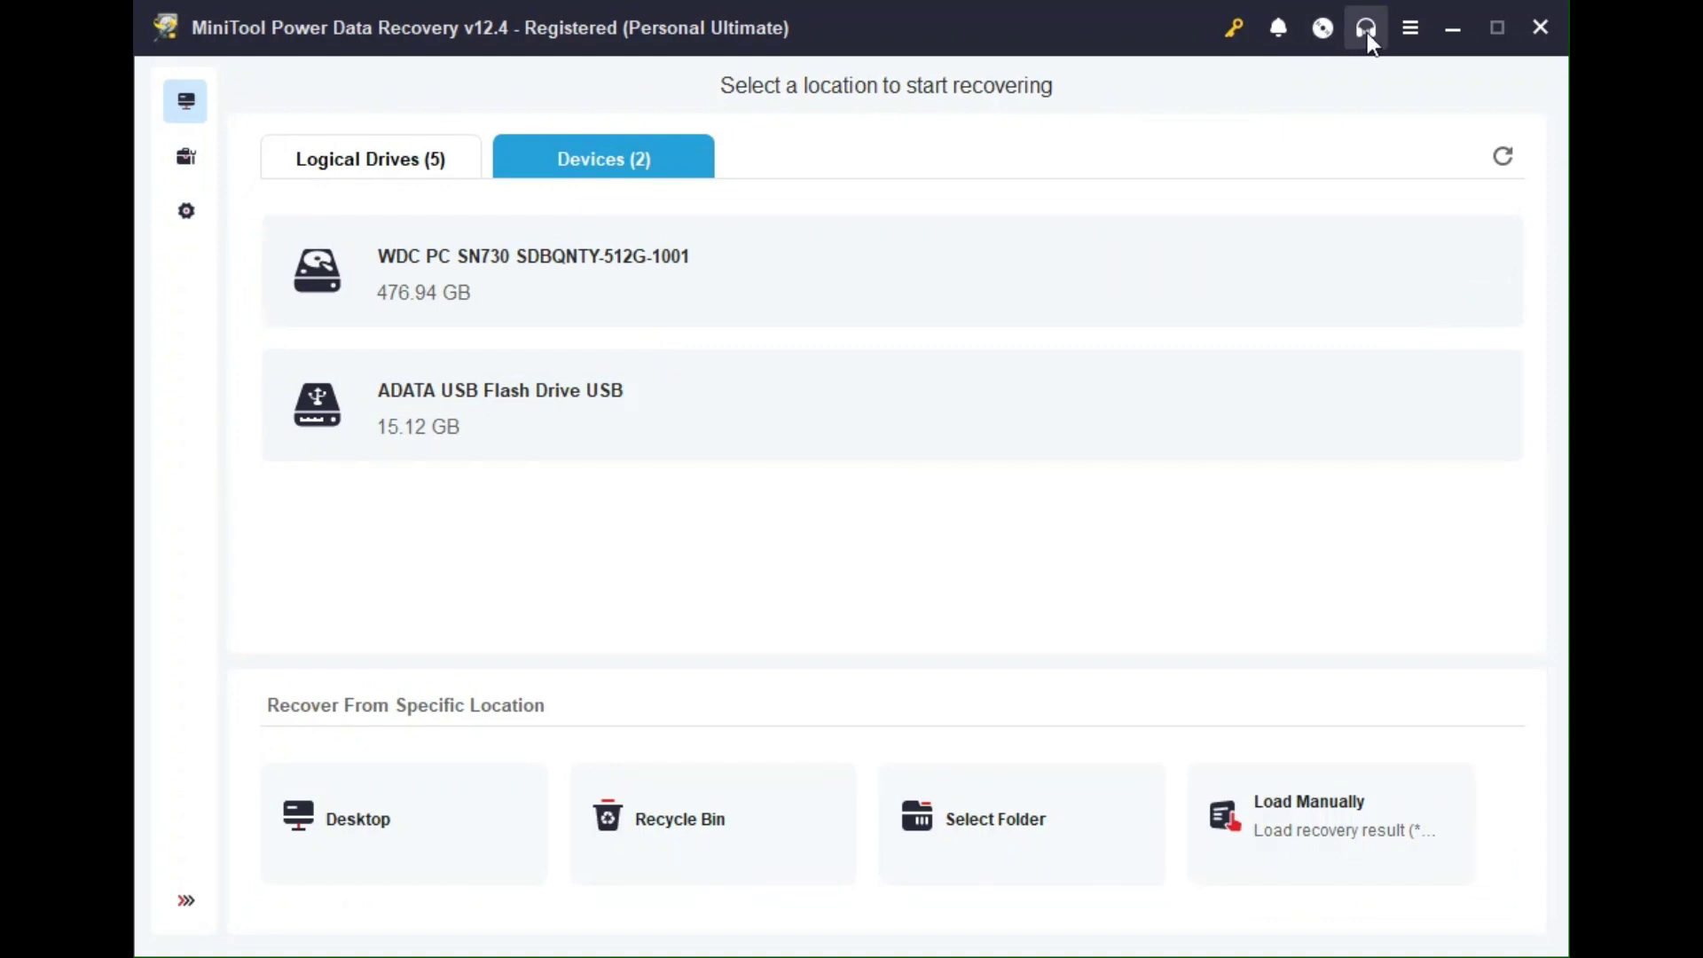
{"action": "left_click", "coordinate": [1409, 29]}
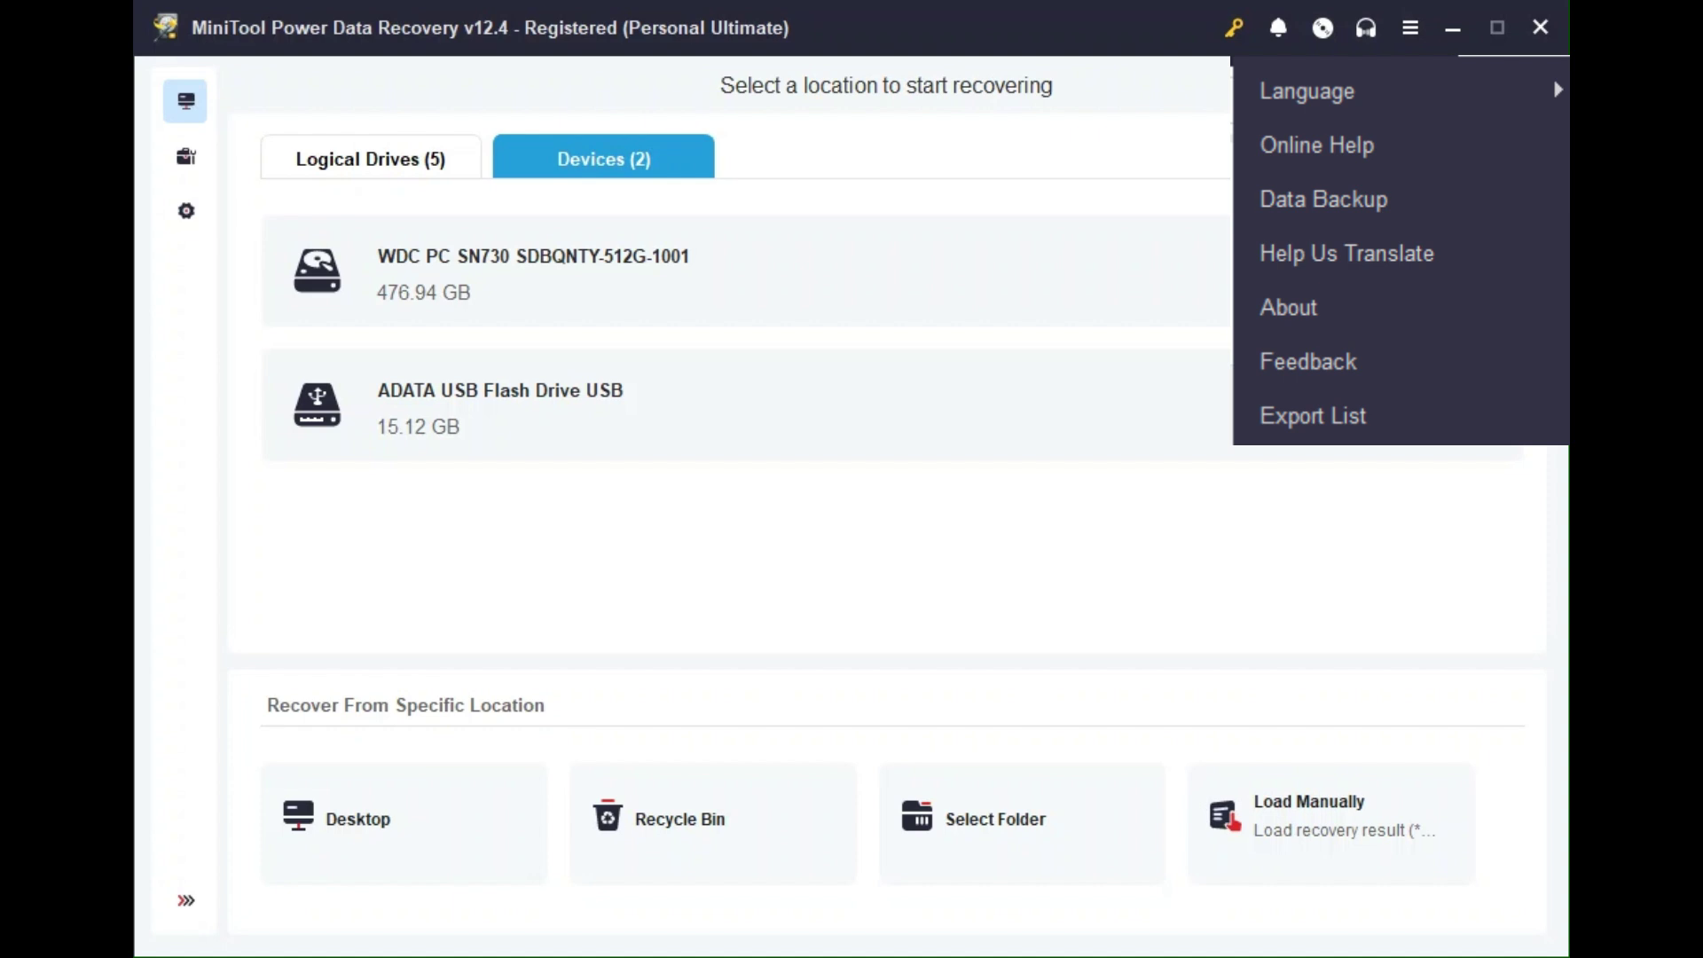
{"action": "left_click", "coordinate": [1048, 13]}
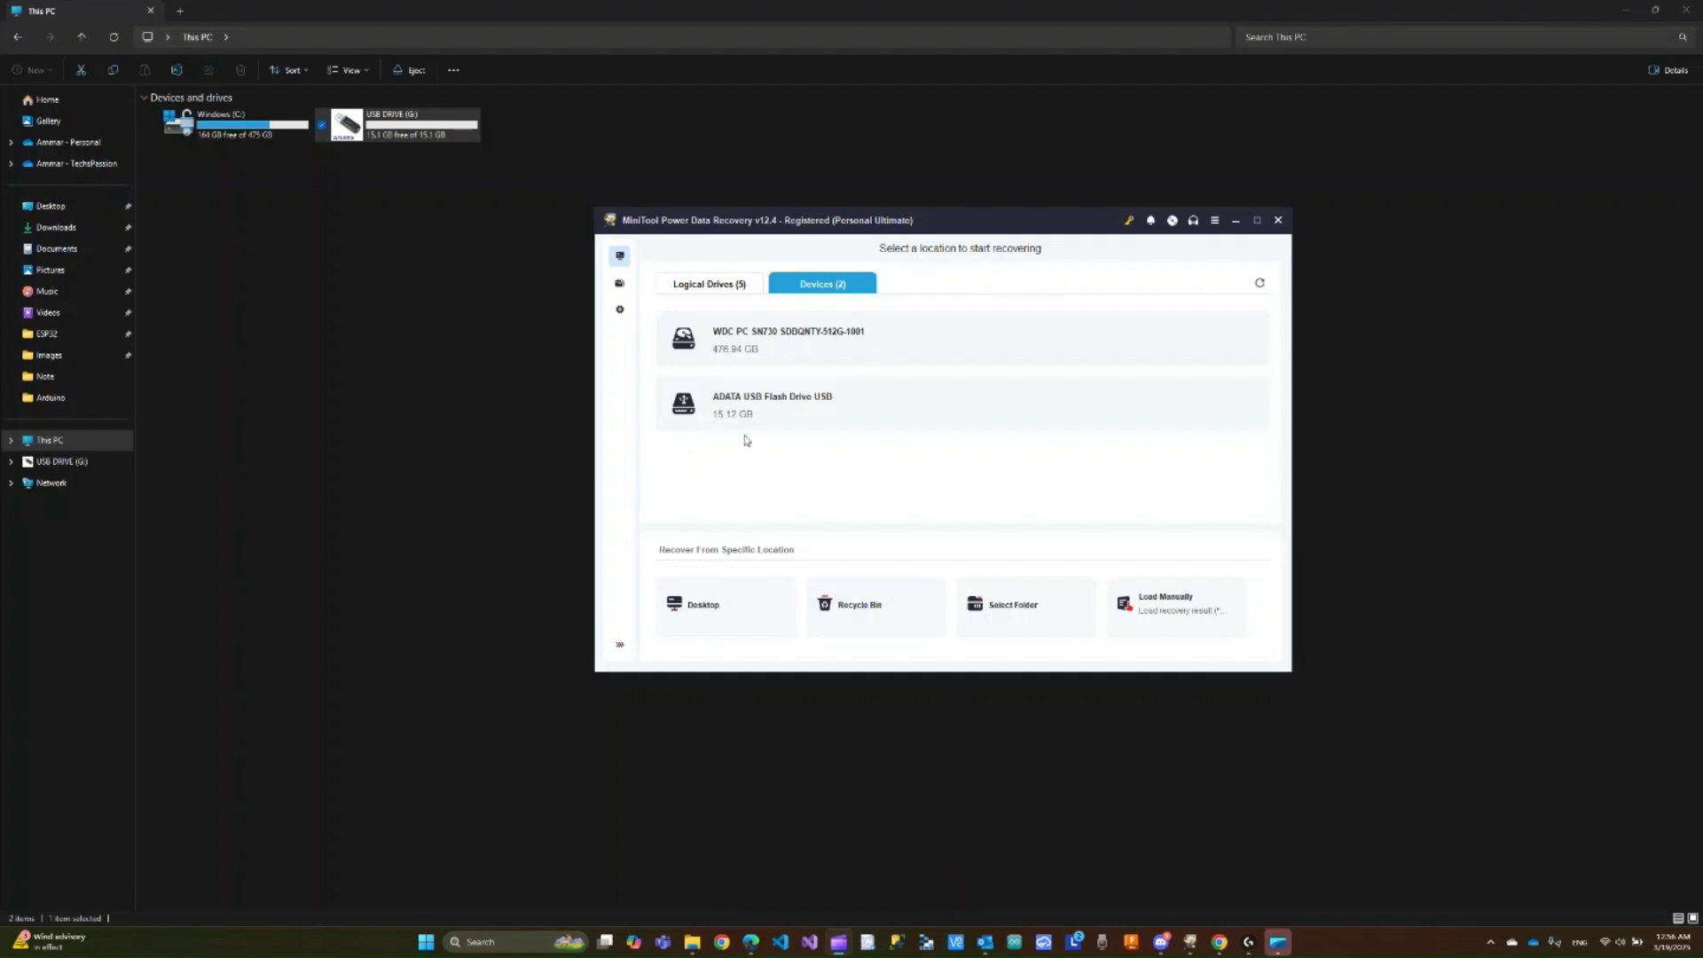
- Show drives as extra large icons and inspect USB DRIVE (G:)'s two JPGs, PDF and Word file
{"action": "mouse_move", "coordinate": [762, 422]}
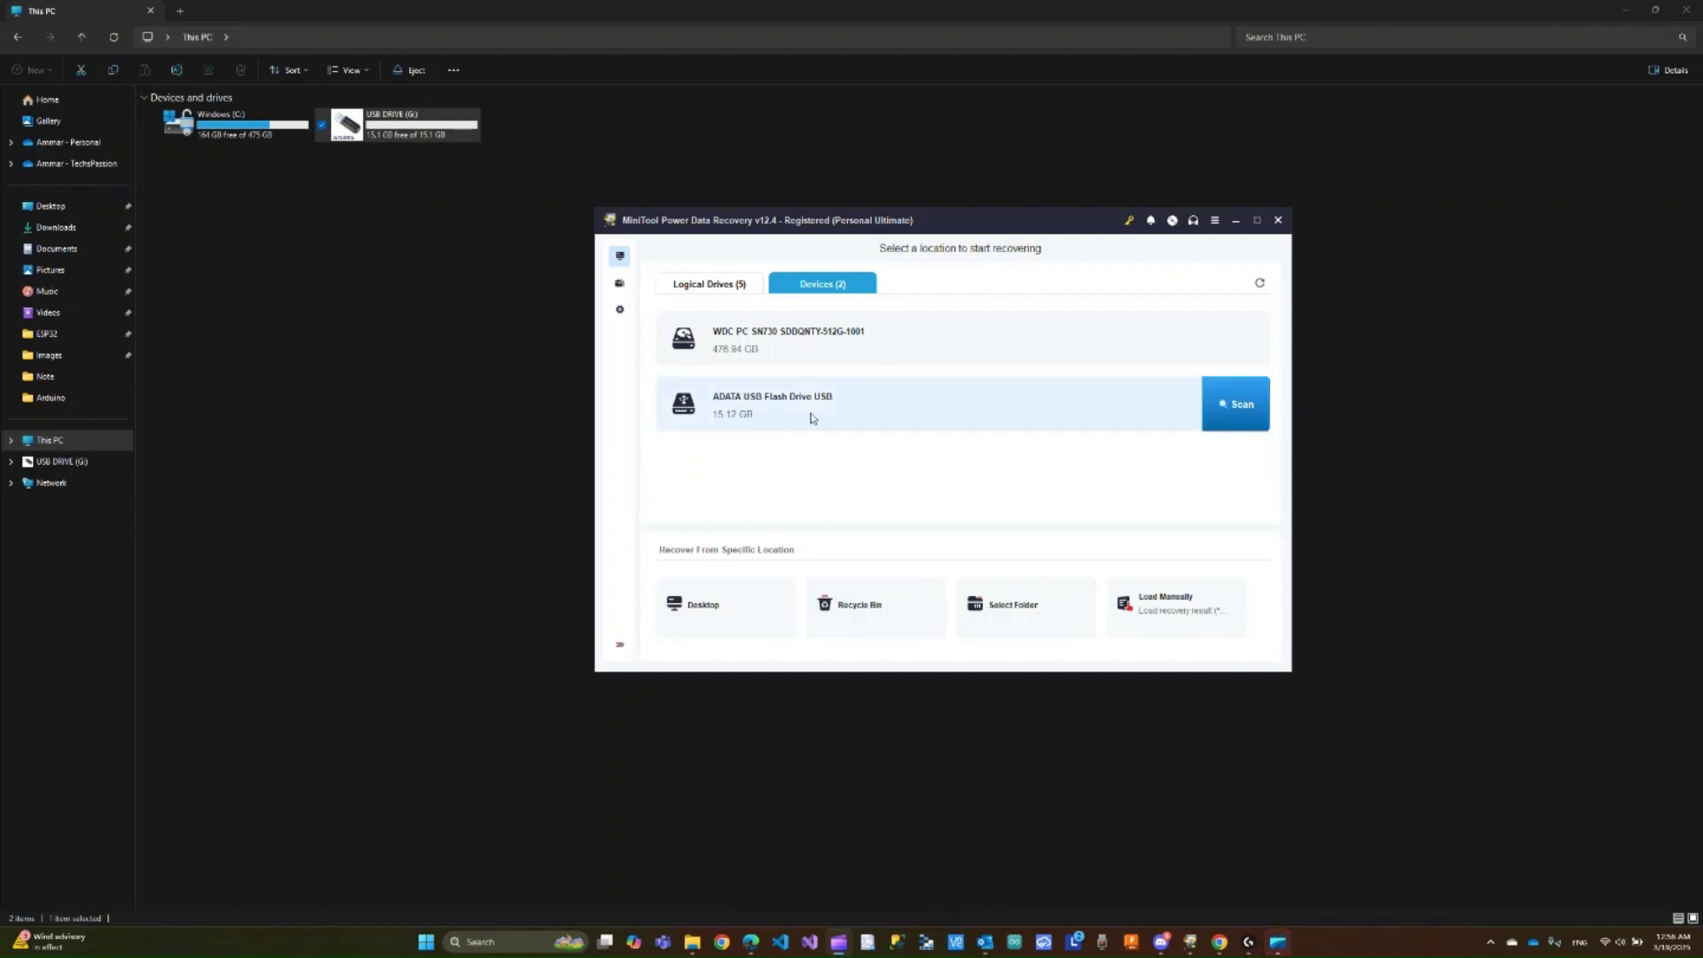
{"action": "left_click", "coordinate": [410, 441]}
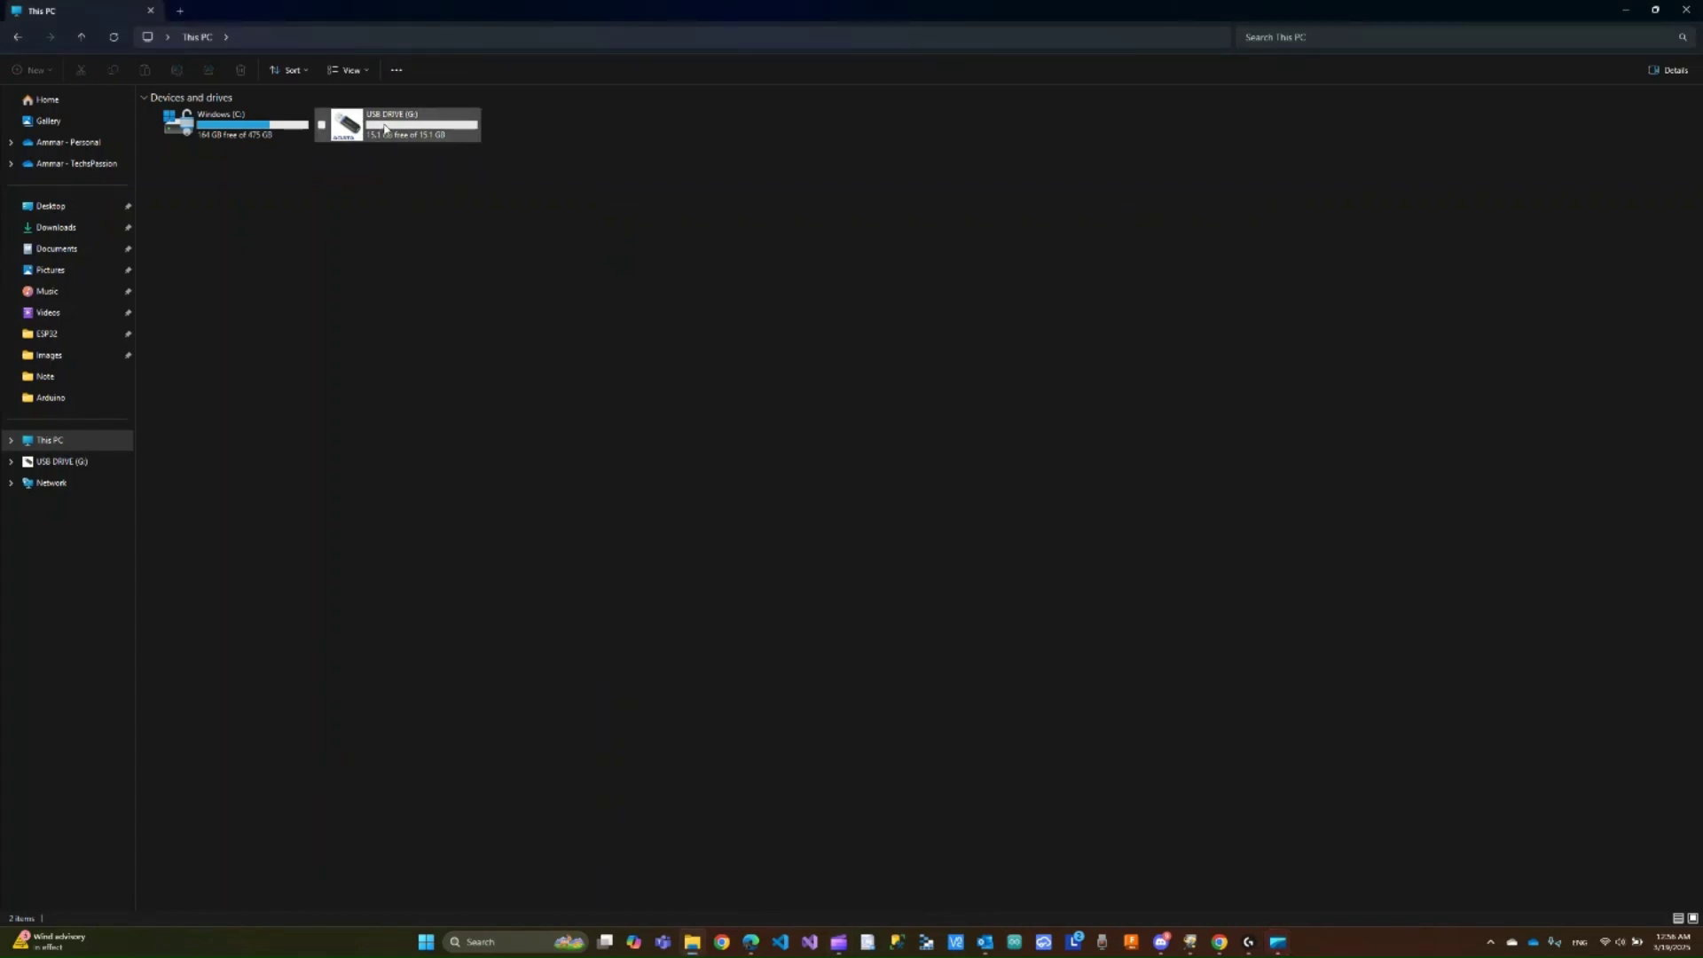
{"action": "left_click", "coordinate": [350, 70]}
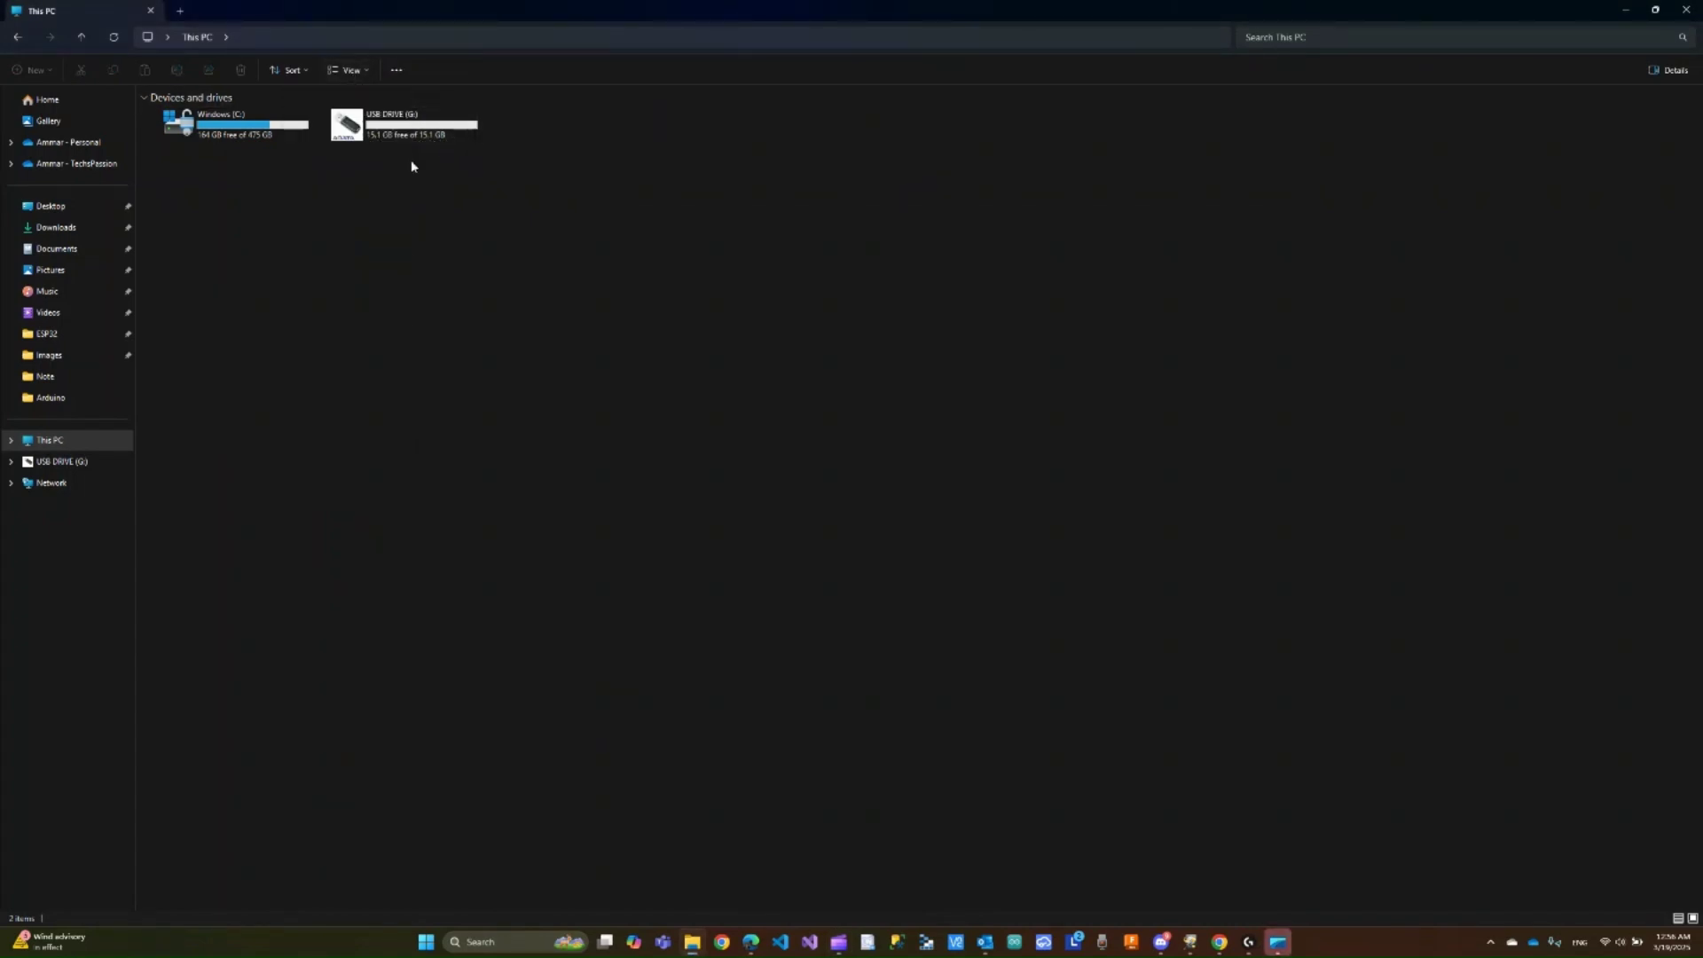
{"action": "left_click", "coordinate": [356, 100]}
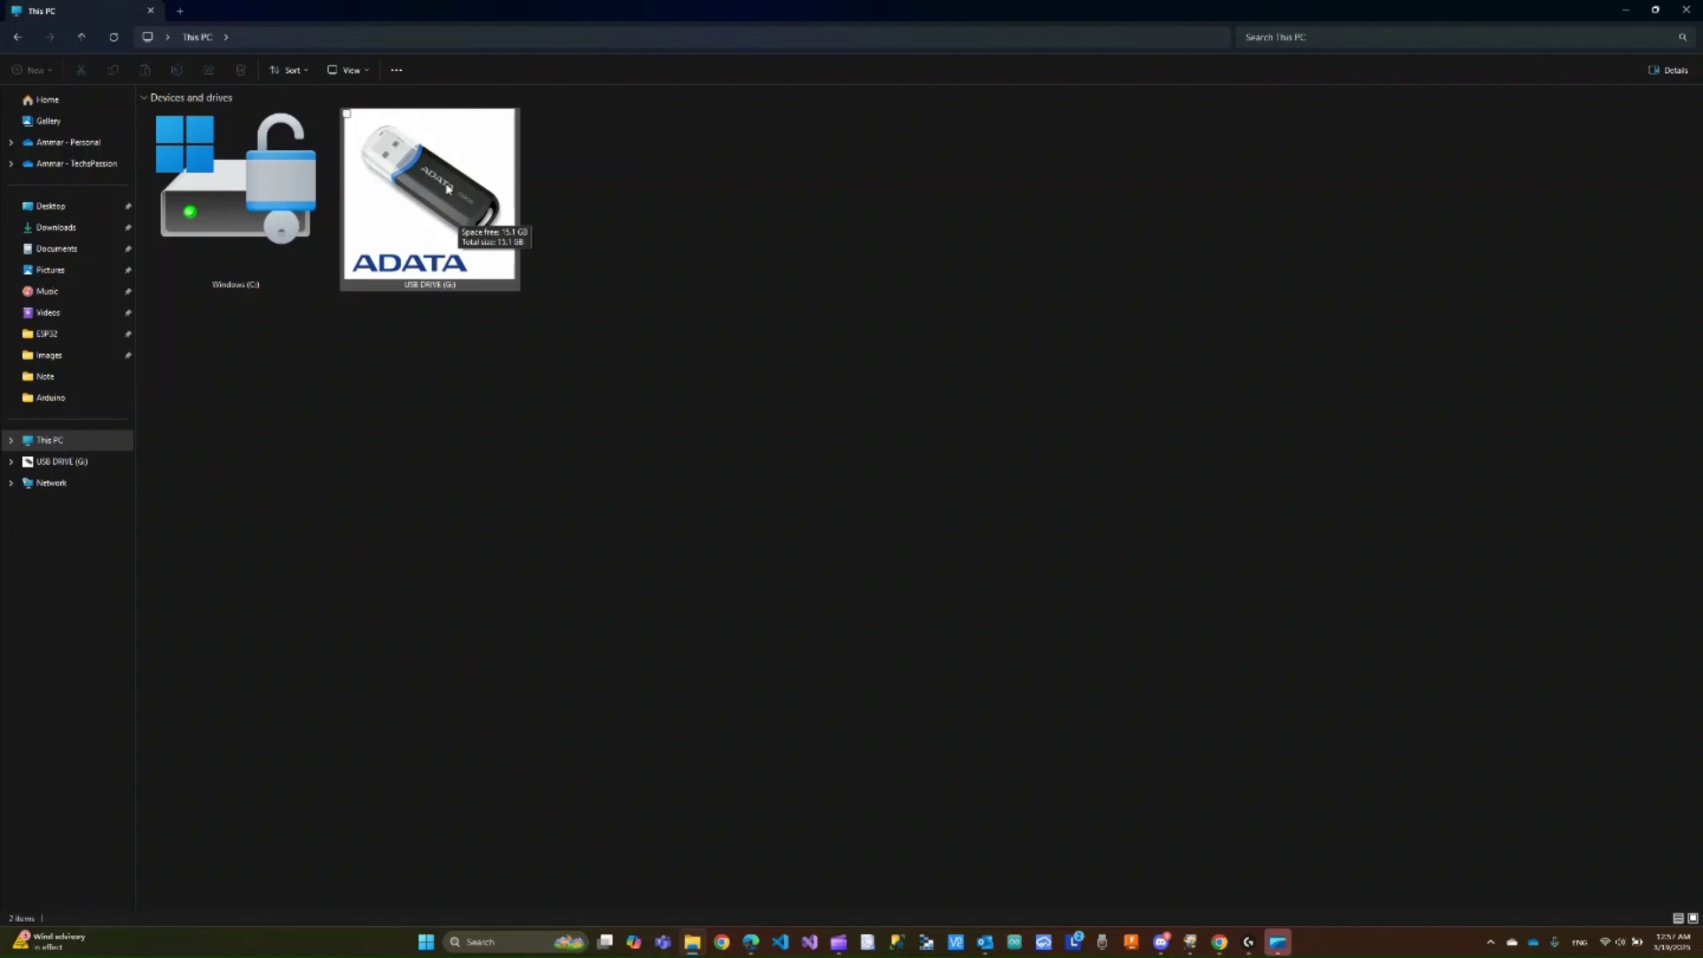
{"action": "double_click", "coordinate": [448, 189]}
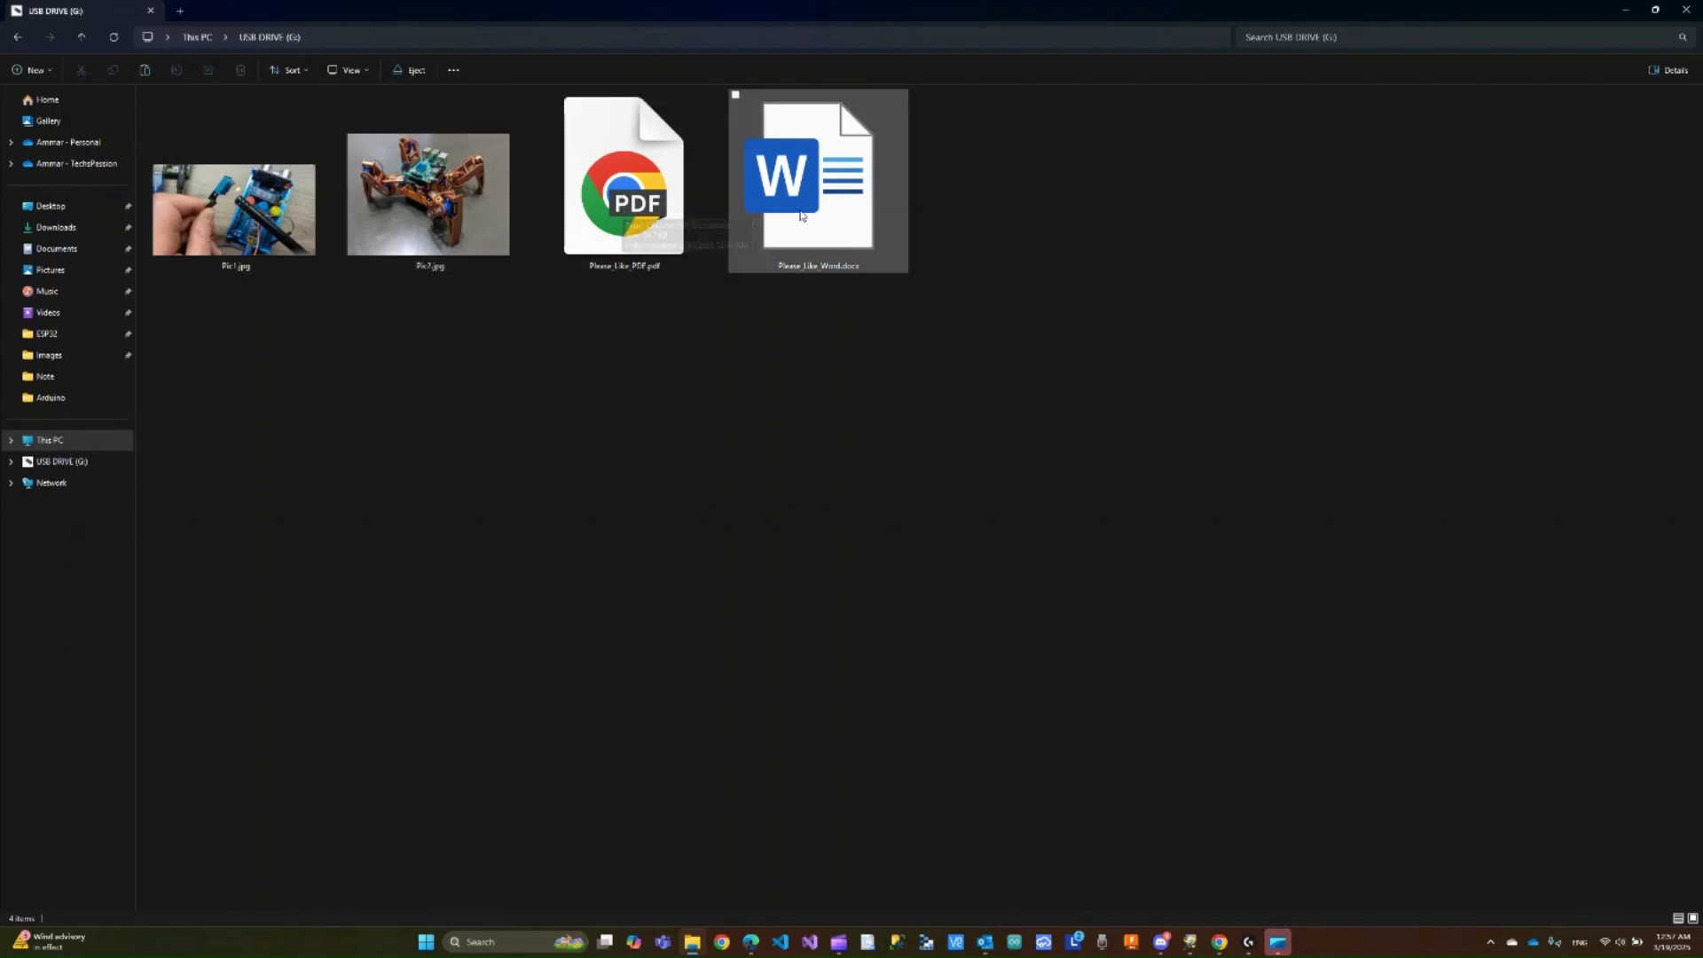
{"action": "left_click", "coordinate": [197, 36]}
- Quick-format USB DRIVE (G:), confirming that all its data will be erased
{"action": "right_click", "coordinate": [414, 228]}
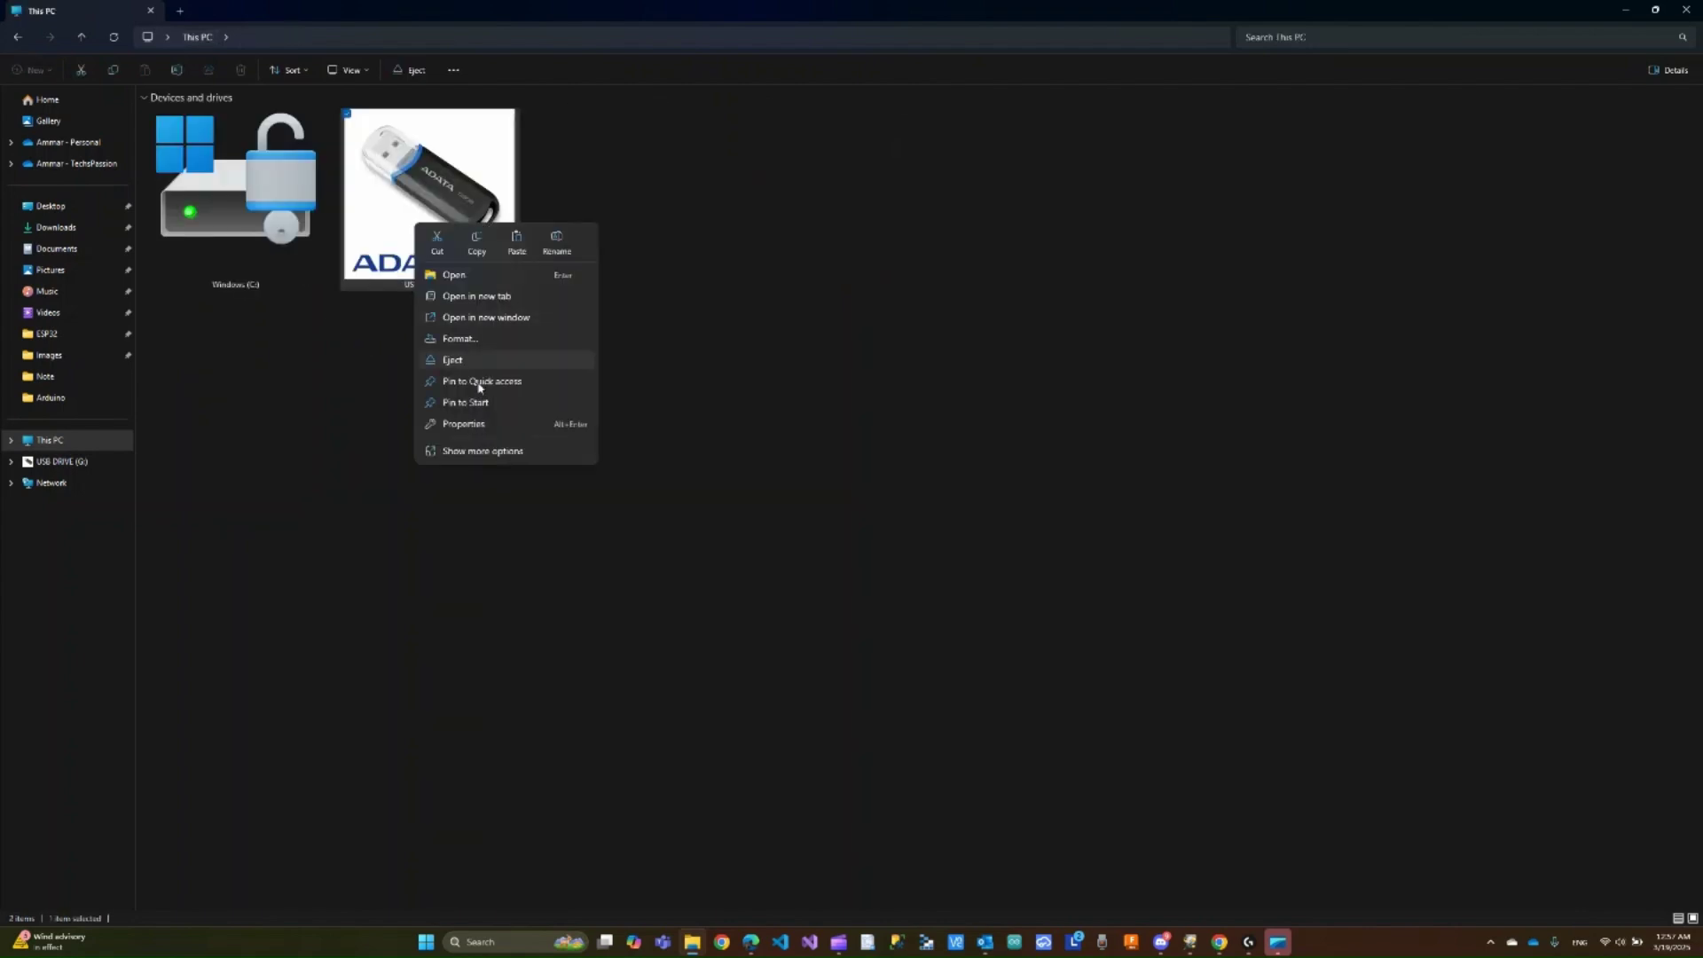
{"action": "left_click", "coordinate": [444, 361]}
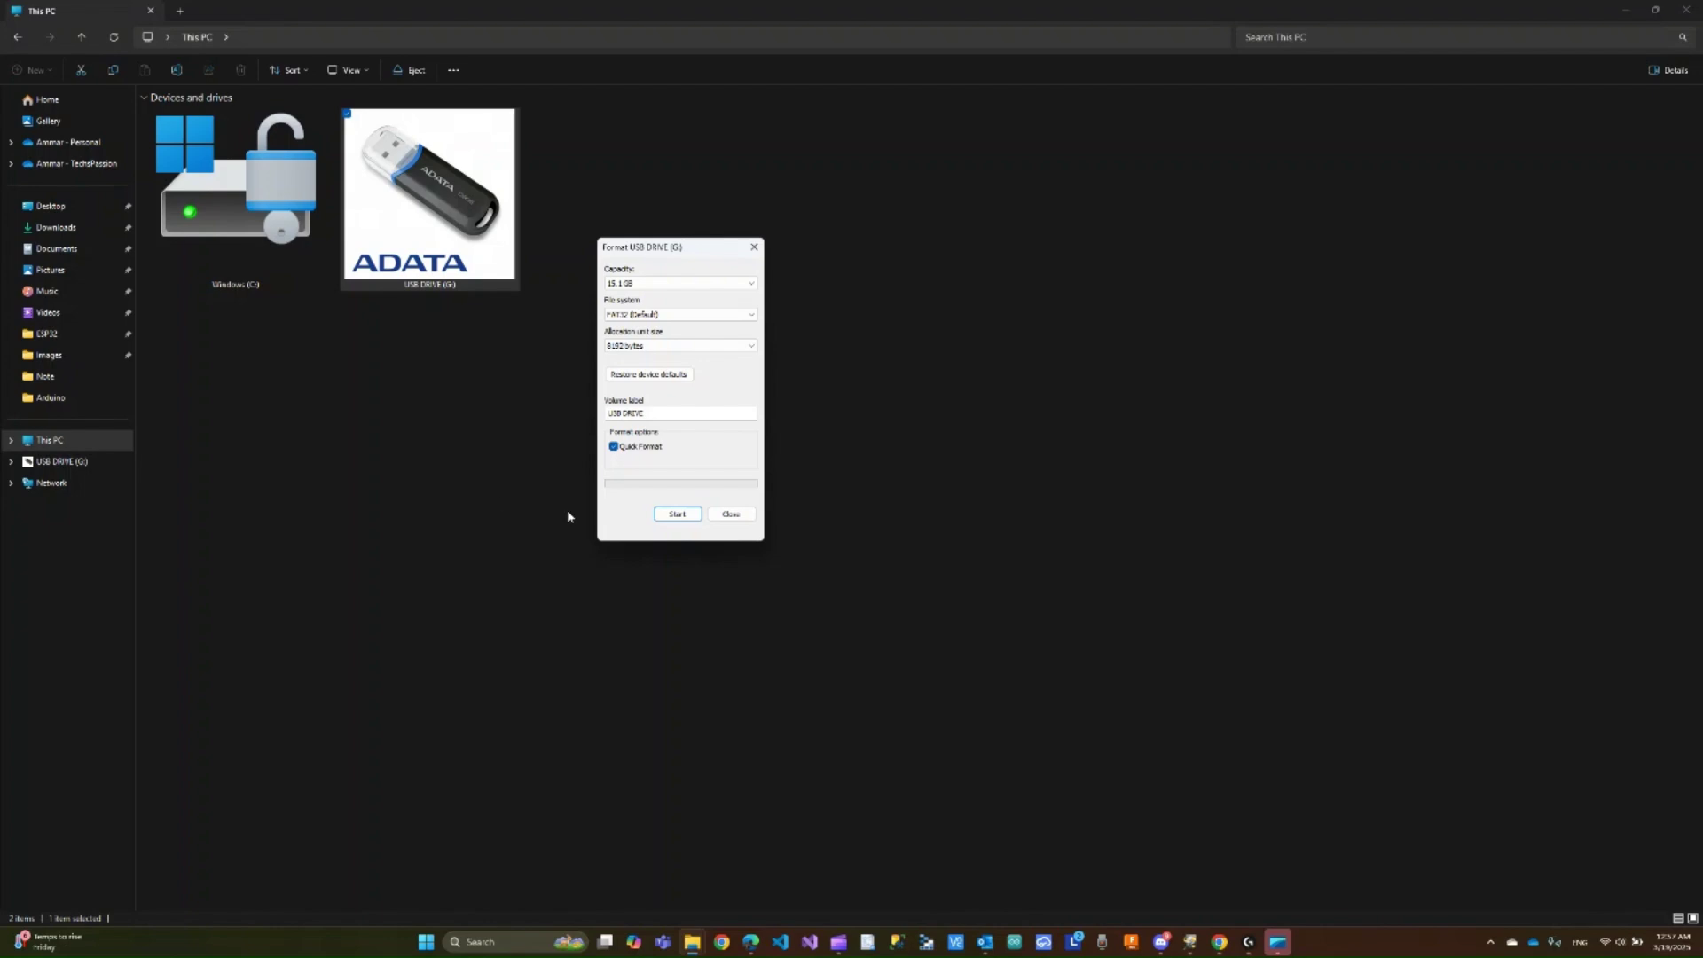
{"action": "left_click", "coordinate": [676, 513]}
{"action": "left_click", "coordinate": [877, 471]}
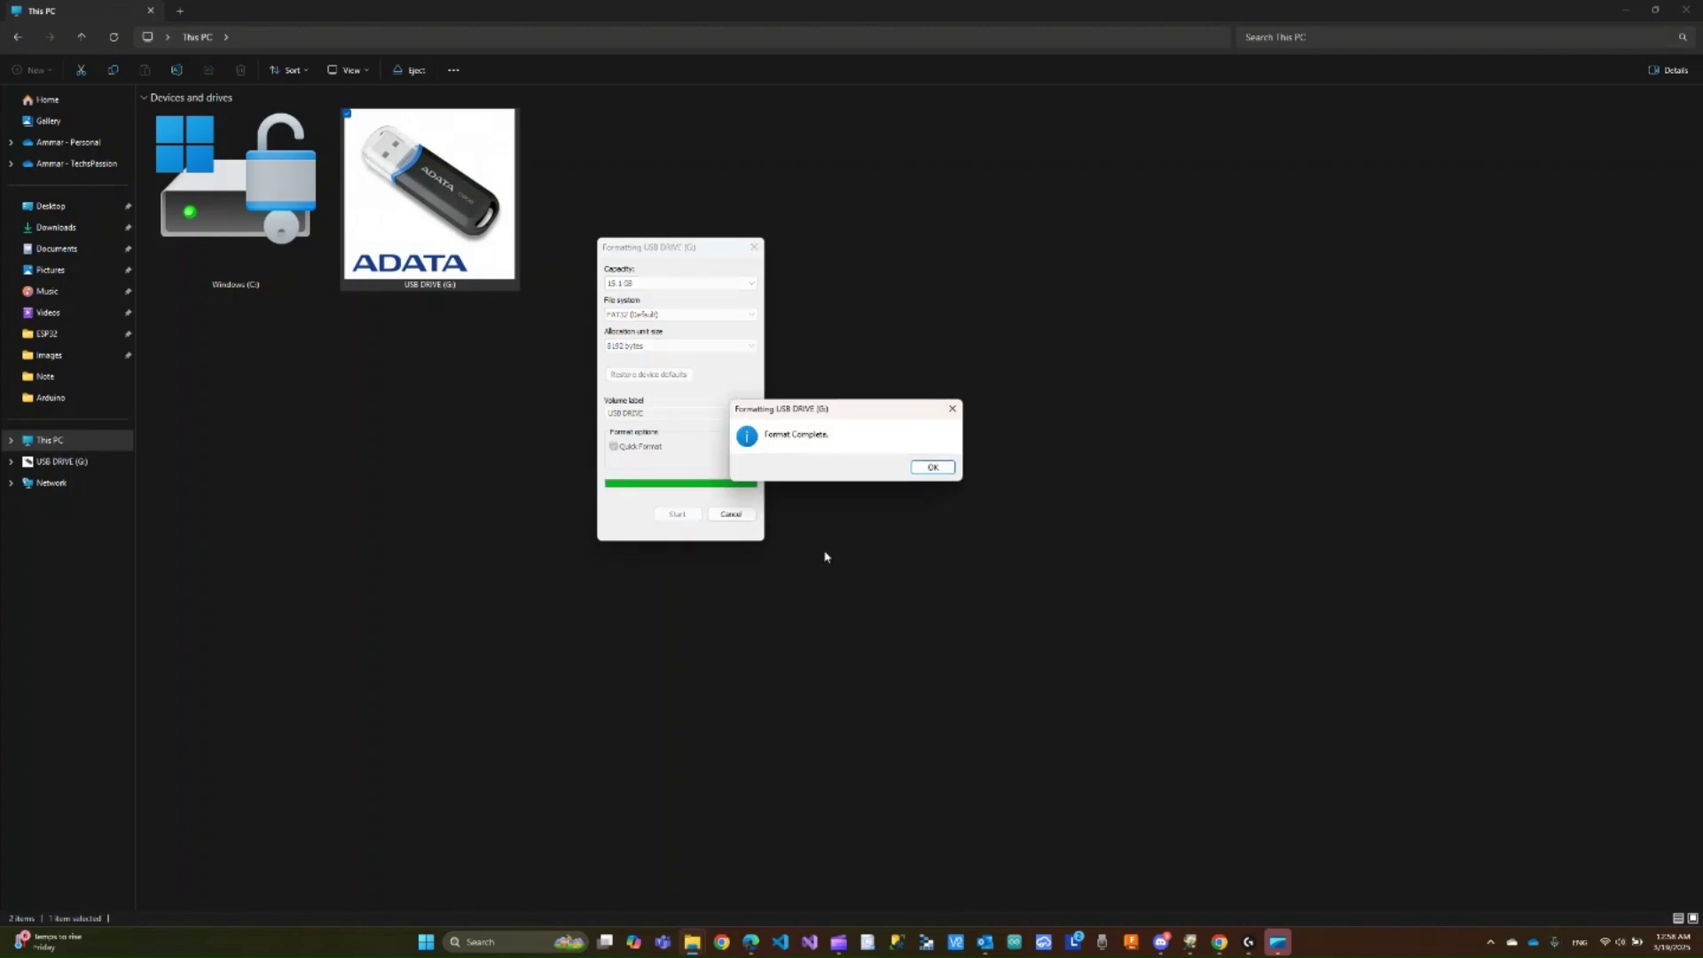
{"action": "left_click", "coordinate": [939, 468]}
{"action": "left_click", "coordinate": [731, 515]}
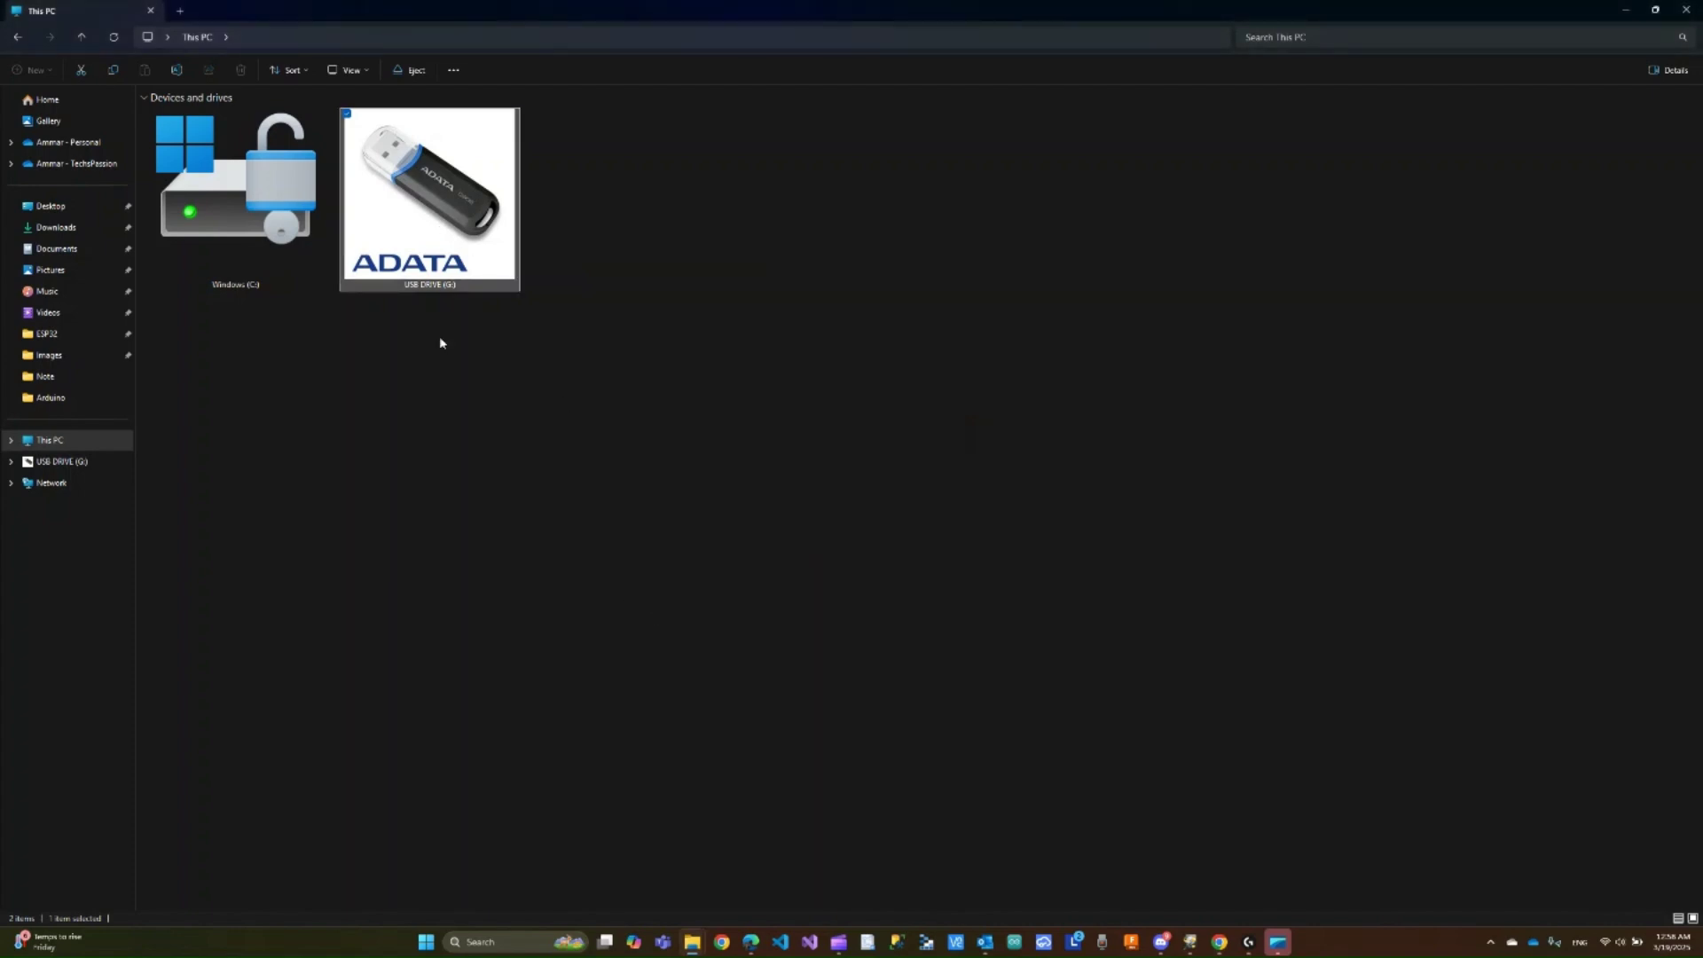
- Open USB DRIVE (G:) to confirm it is now empty
{"action": "key", "text": "Return"}
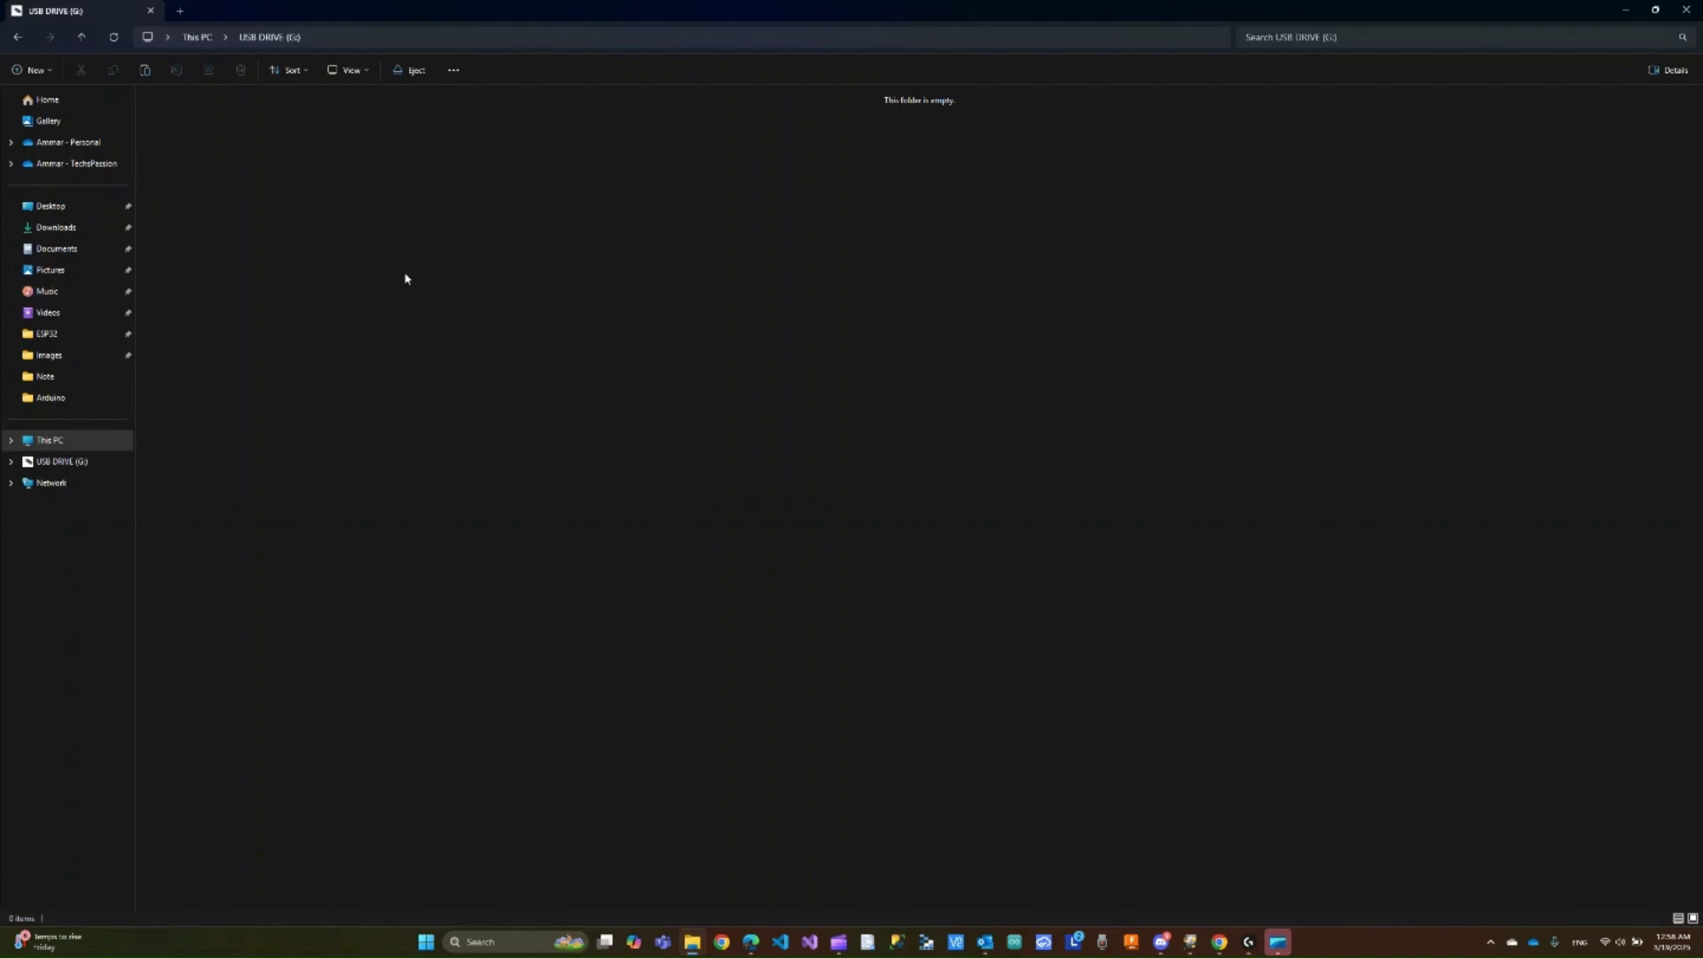
{"action": "left_click", "coordinate": [191, 38]}
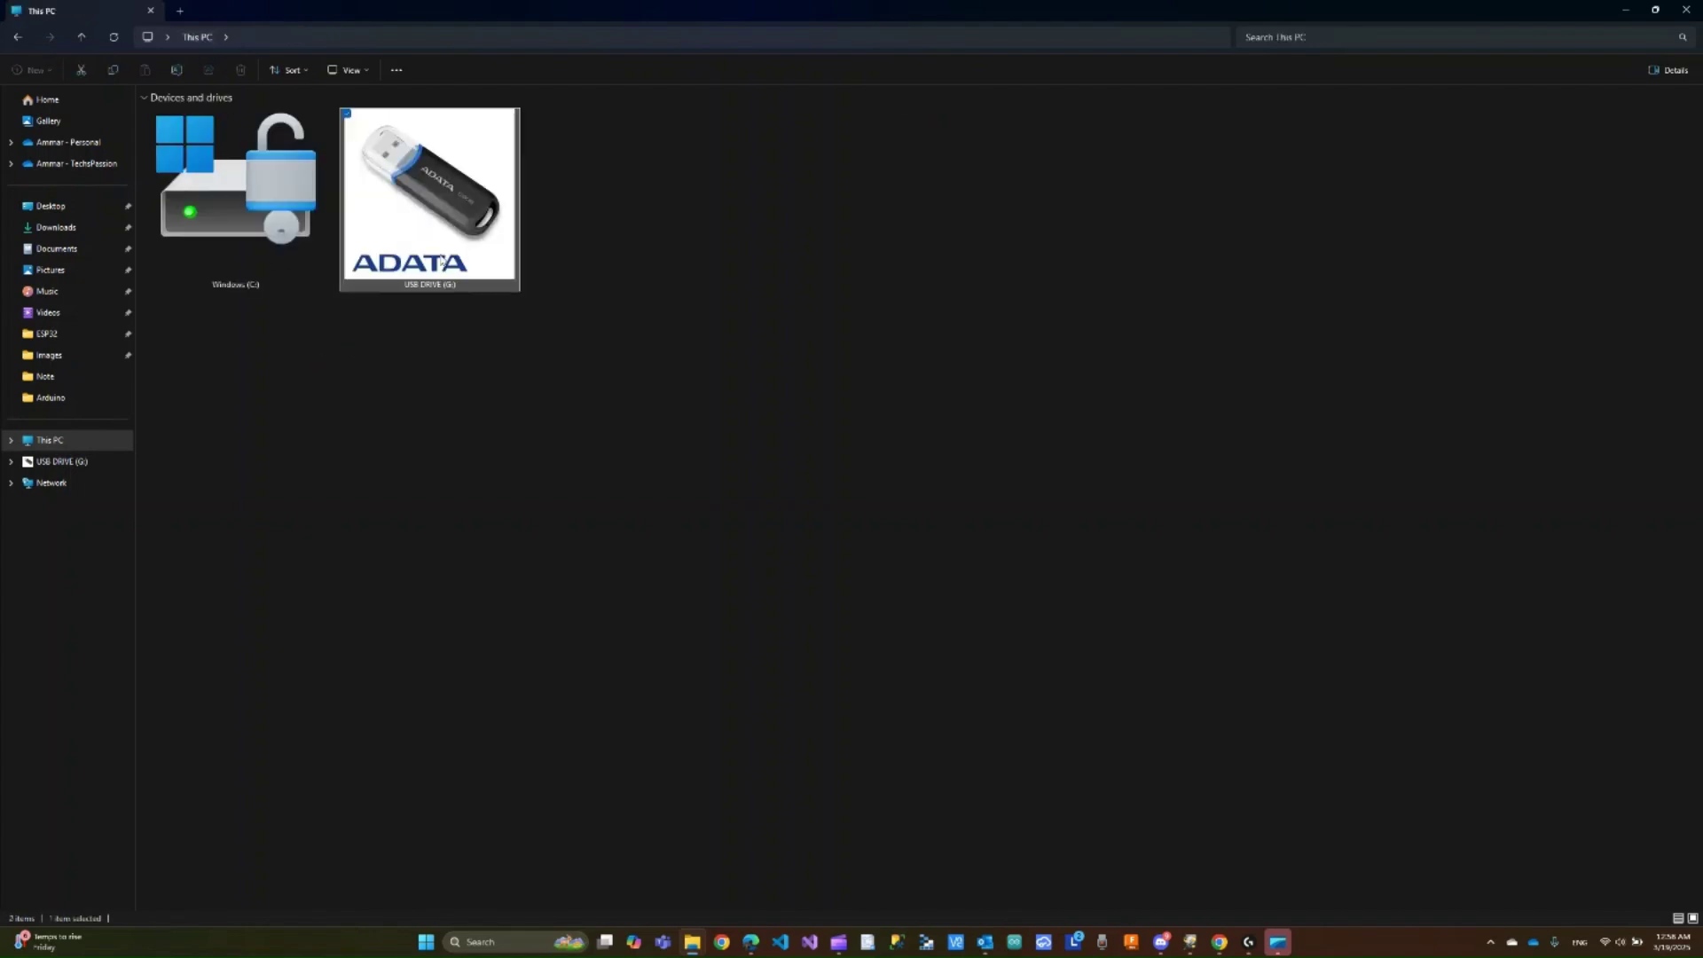
{"action": "double_click", "coordinate": [439, 228]}
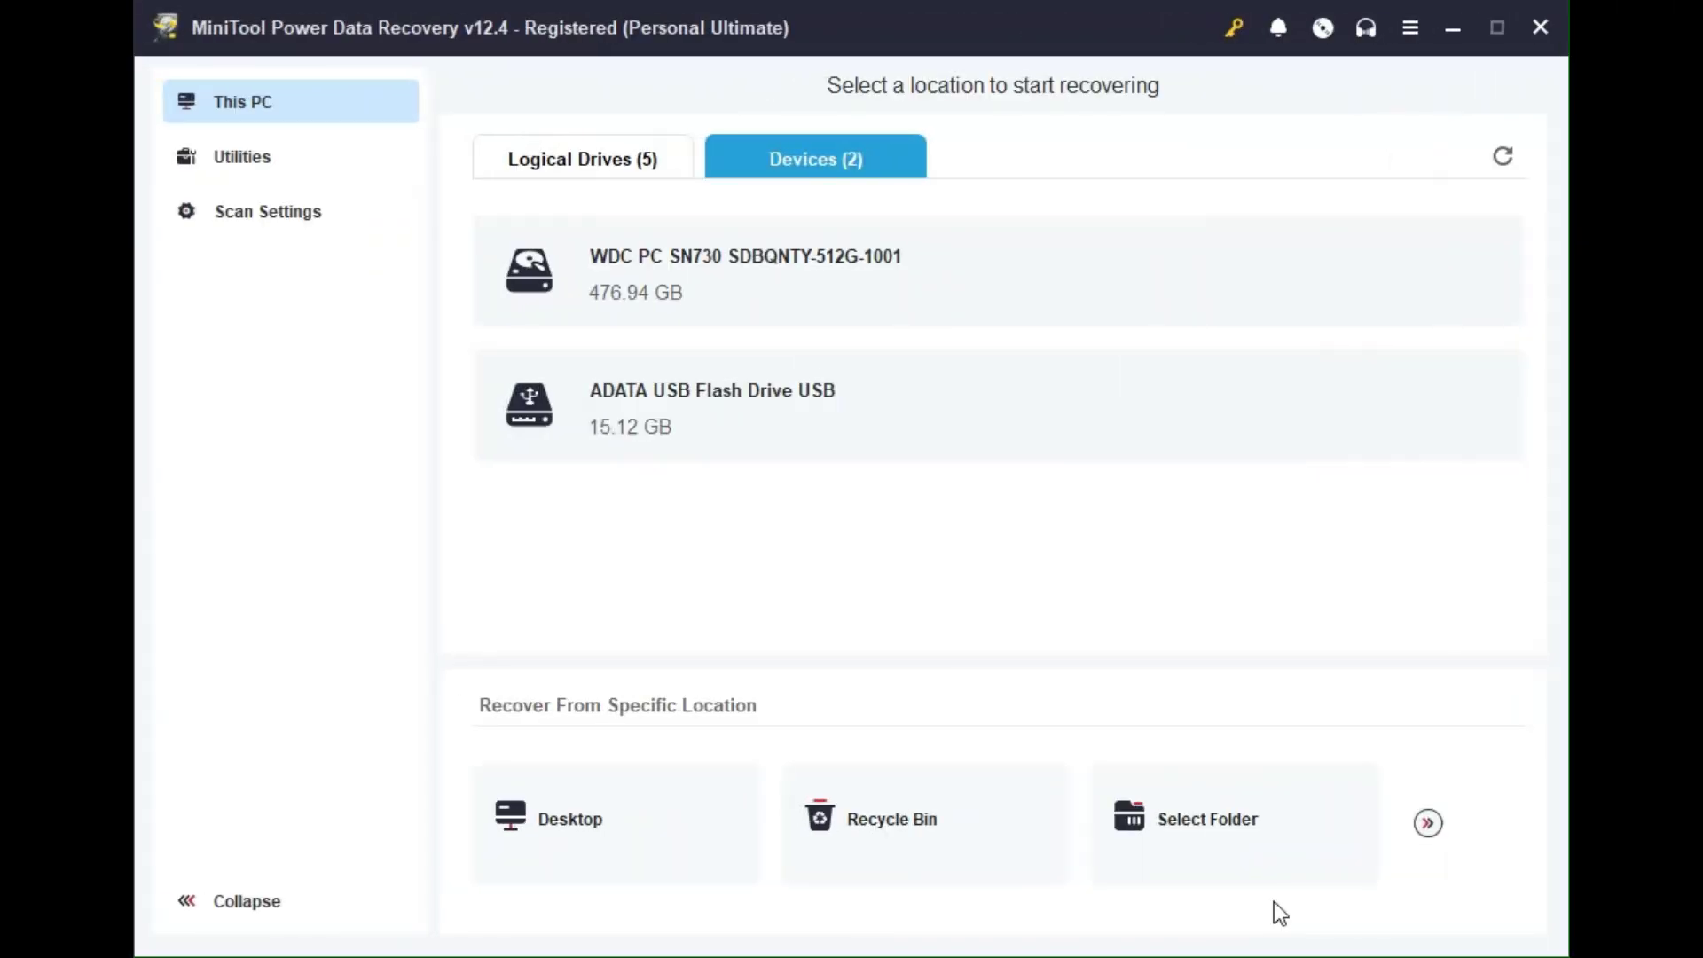
- Scan the ADATA USB Flash Drive and expand Lost Files > Raw Files to reveal PDF, JPEG and Word folders
{"action": "mouse_move", "coordinate": [635, 376]}
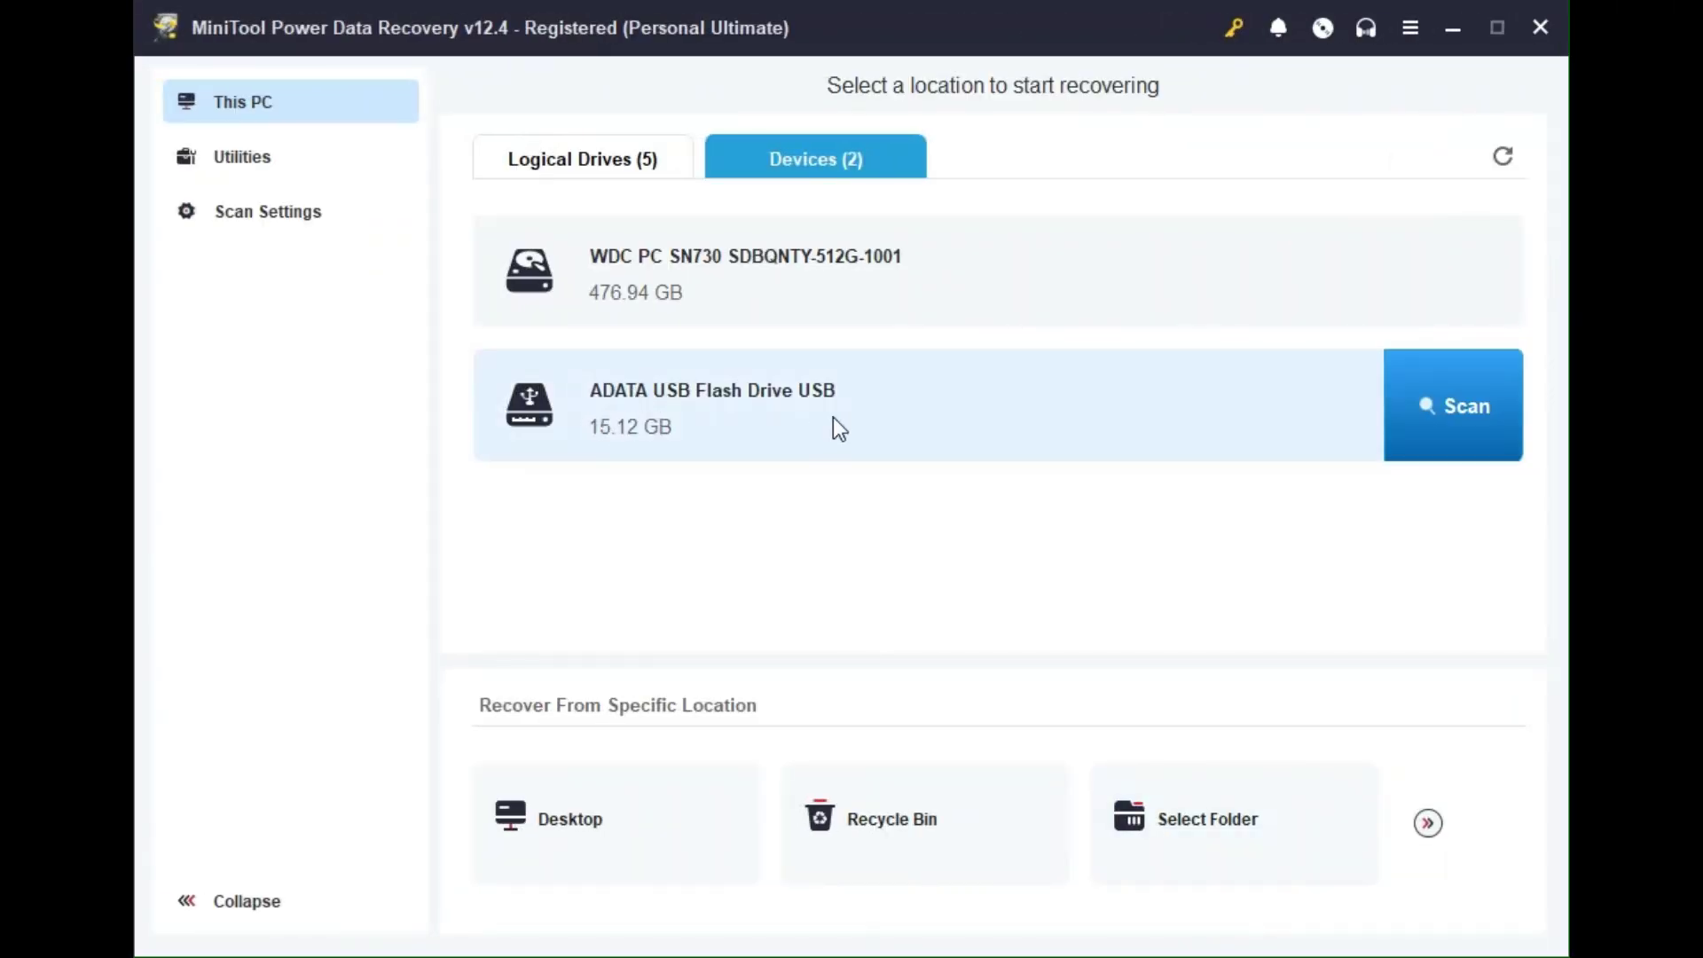
{"action": "left_click", "coordinate": [1406, 426]}
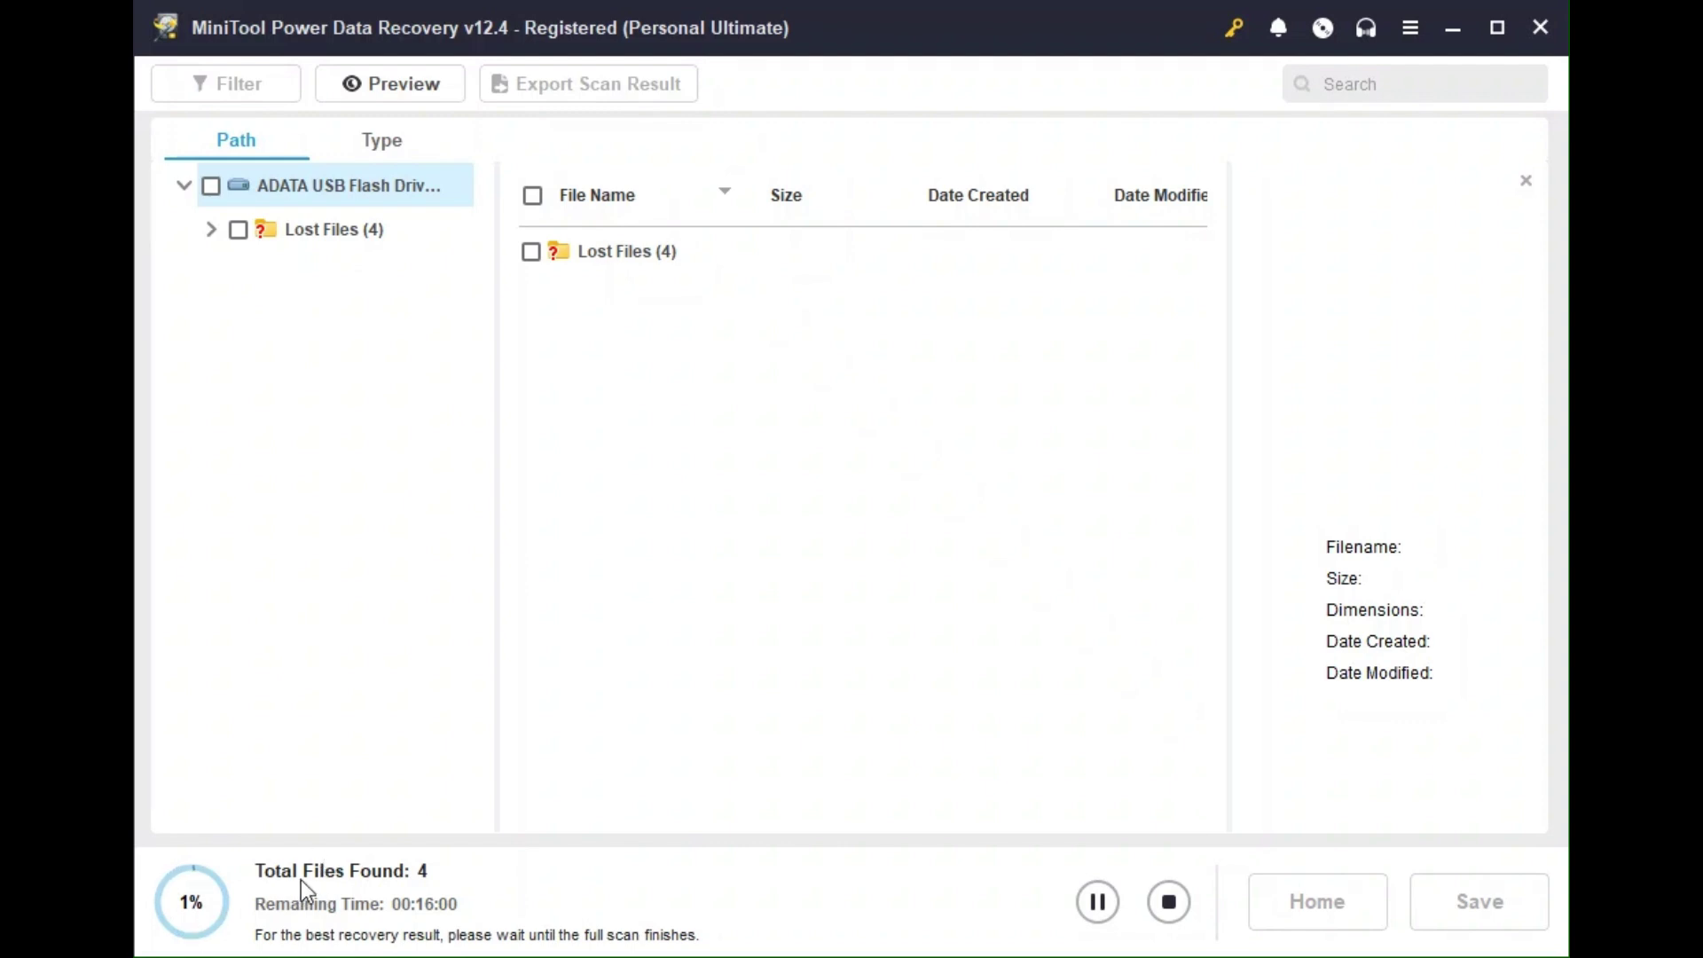
{"action": "left_click", "coordinate": [211, 230]}
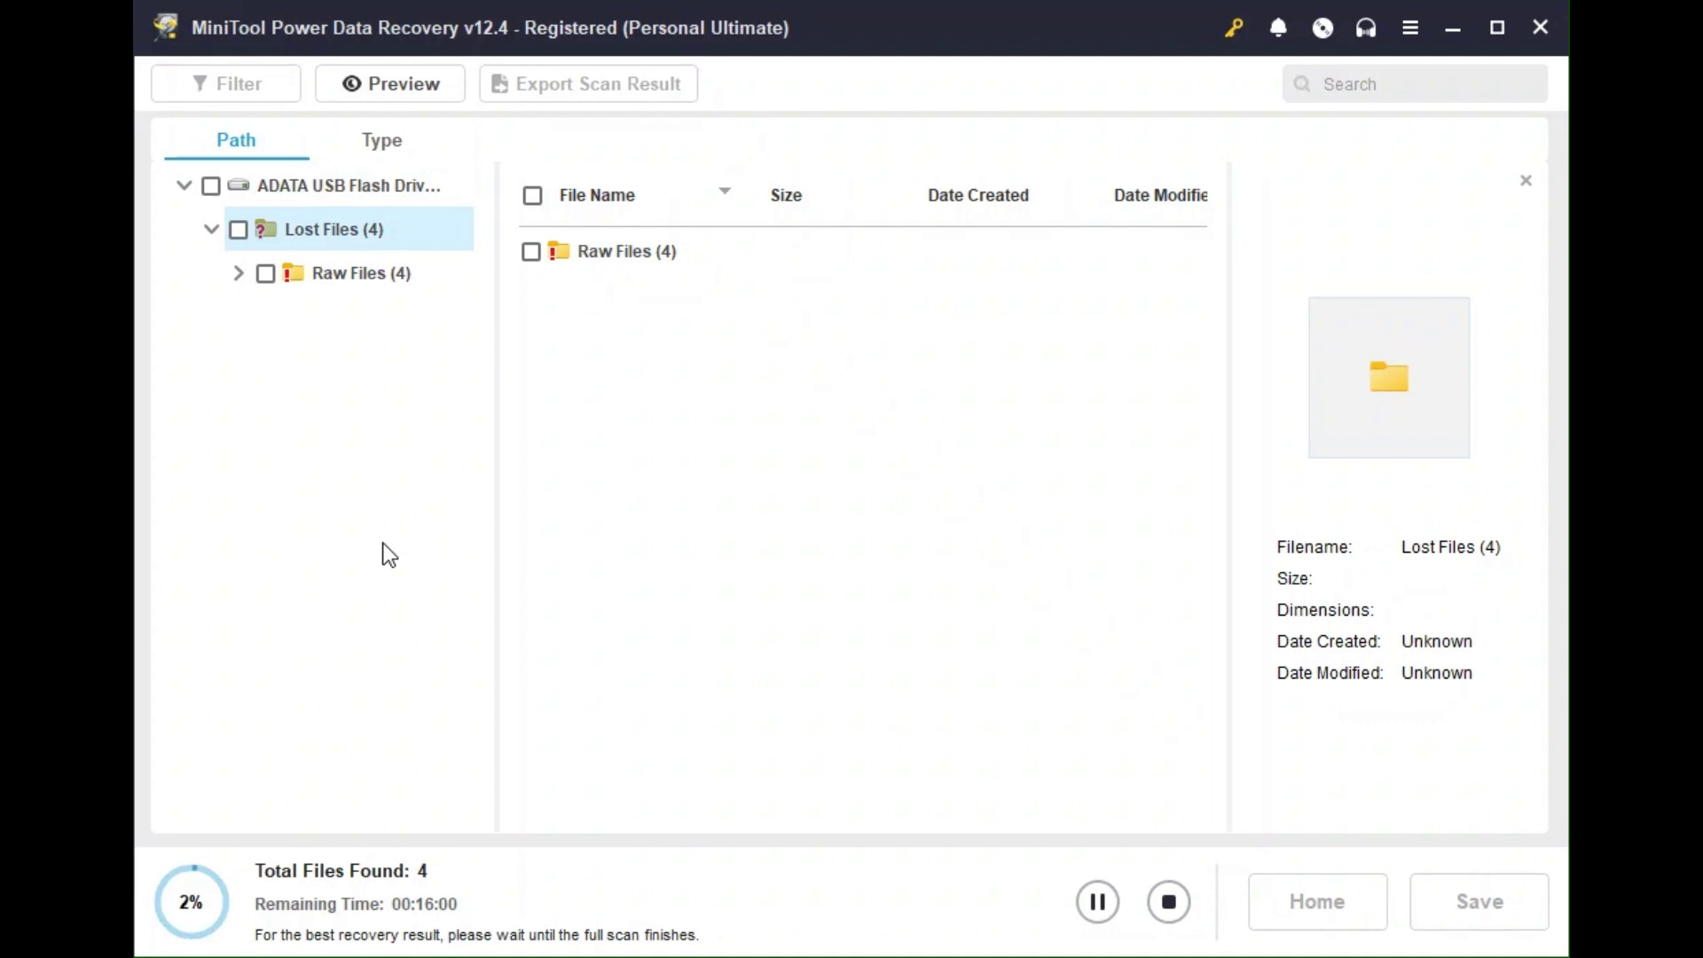
{"action": "left_click", "coordinate": [242, 280]}
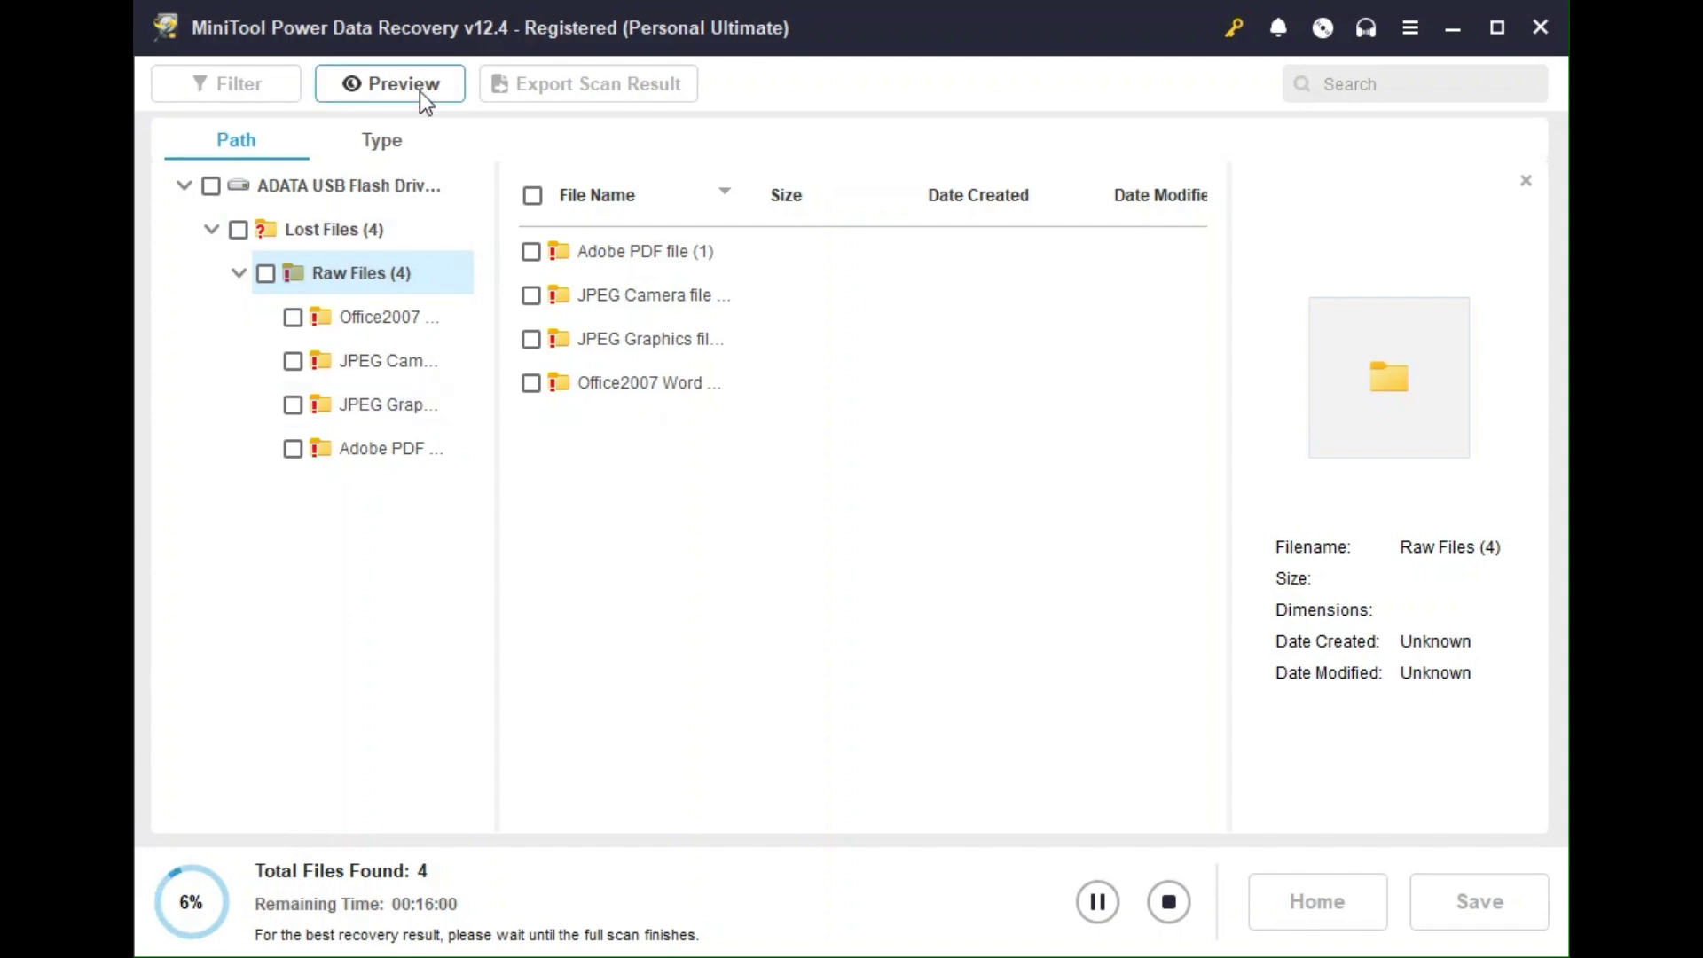
- Preview the 308.83 KB circuit-board photo in the JPEG Camera folder
{"action": "left_click", "coordinate": [383, 362]}
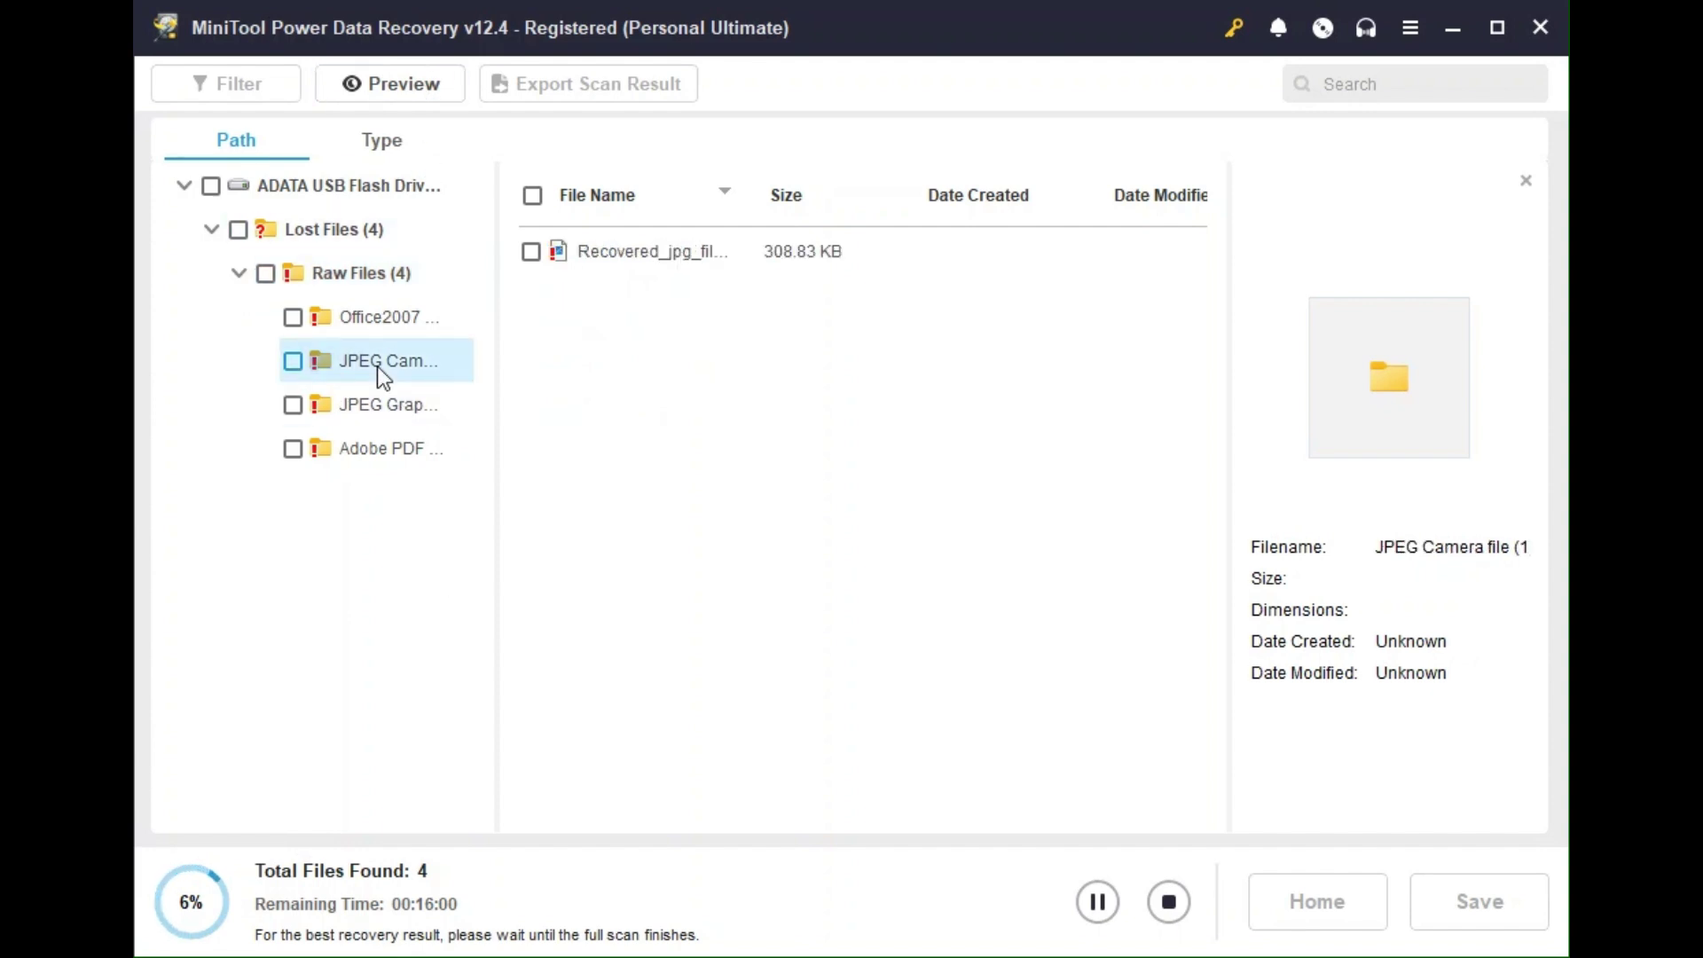
{"action": "left_click", "coordinate": [580, 261]}
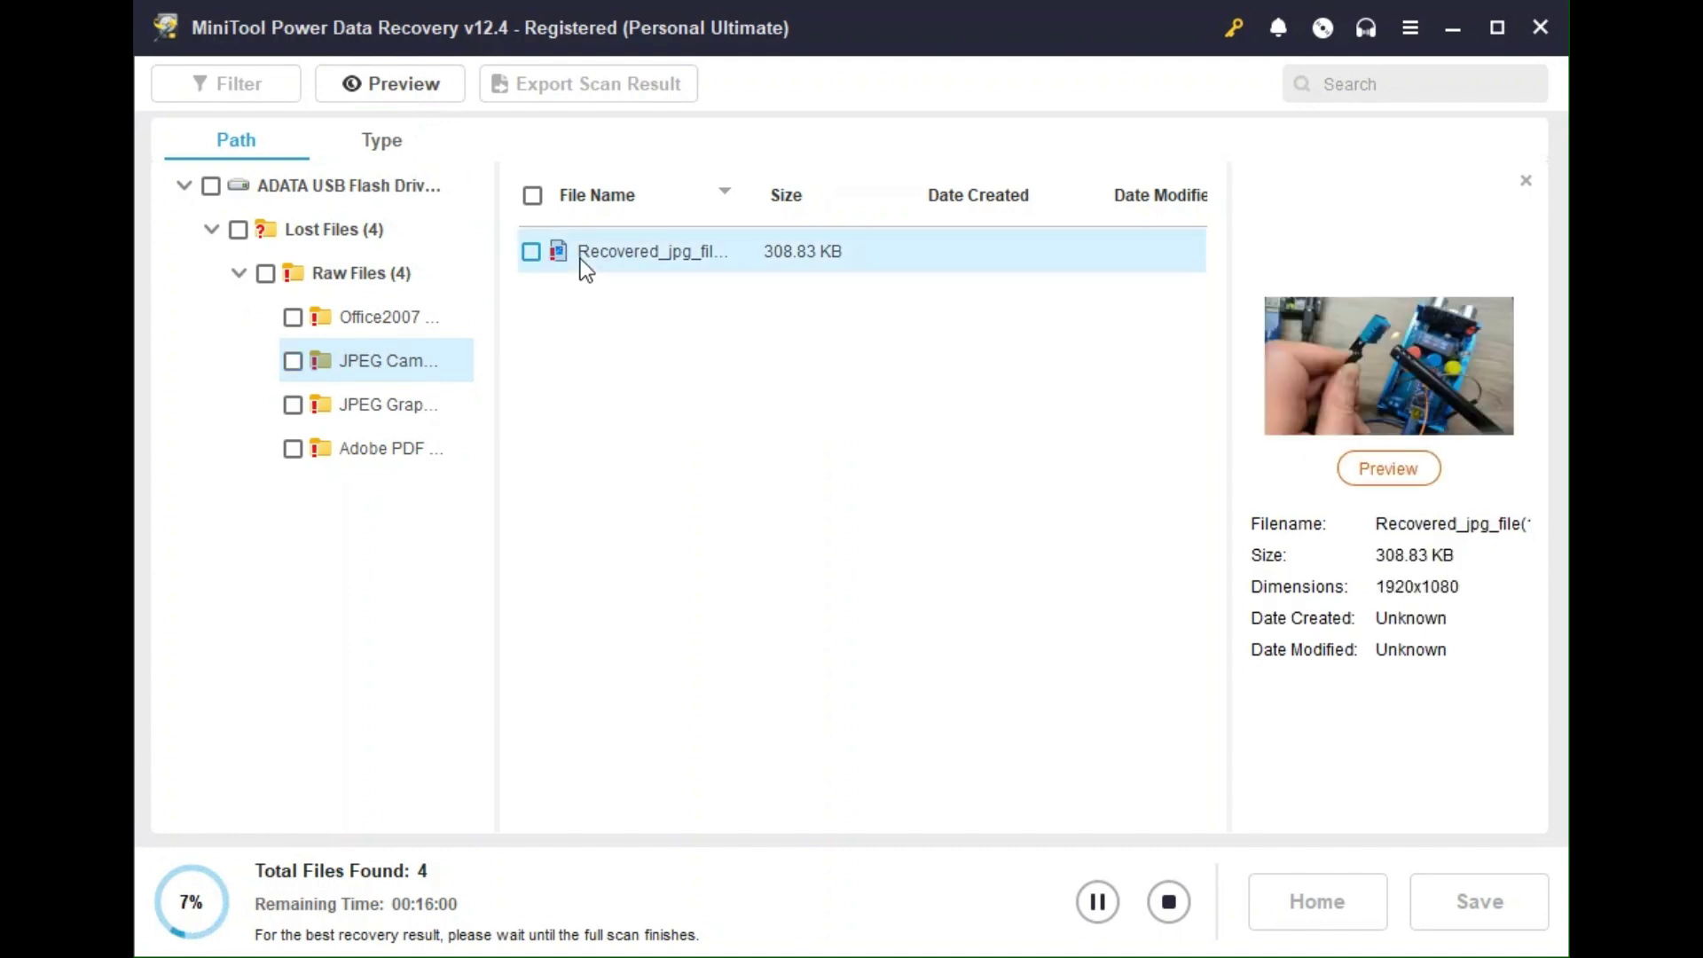
{"action": "left_click", "coordinate": [1399, 467]}
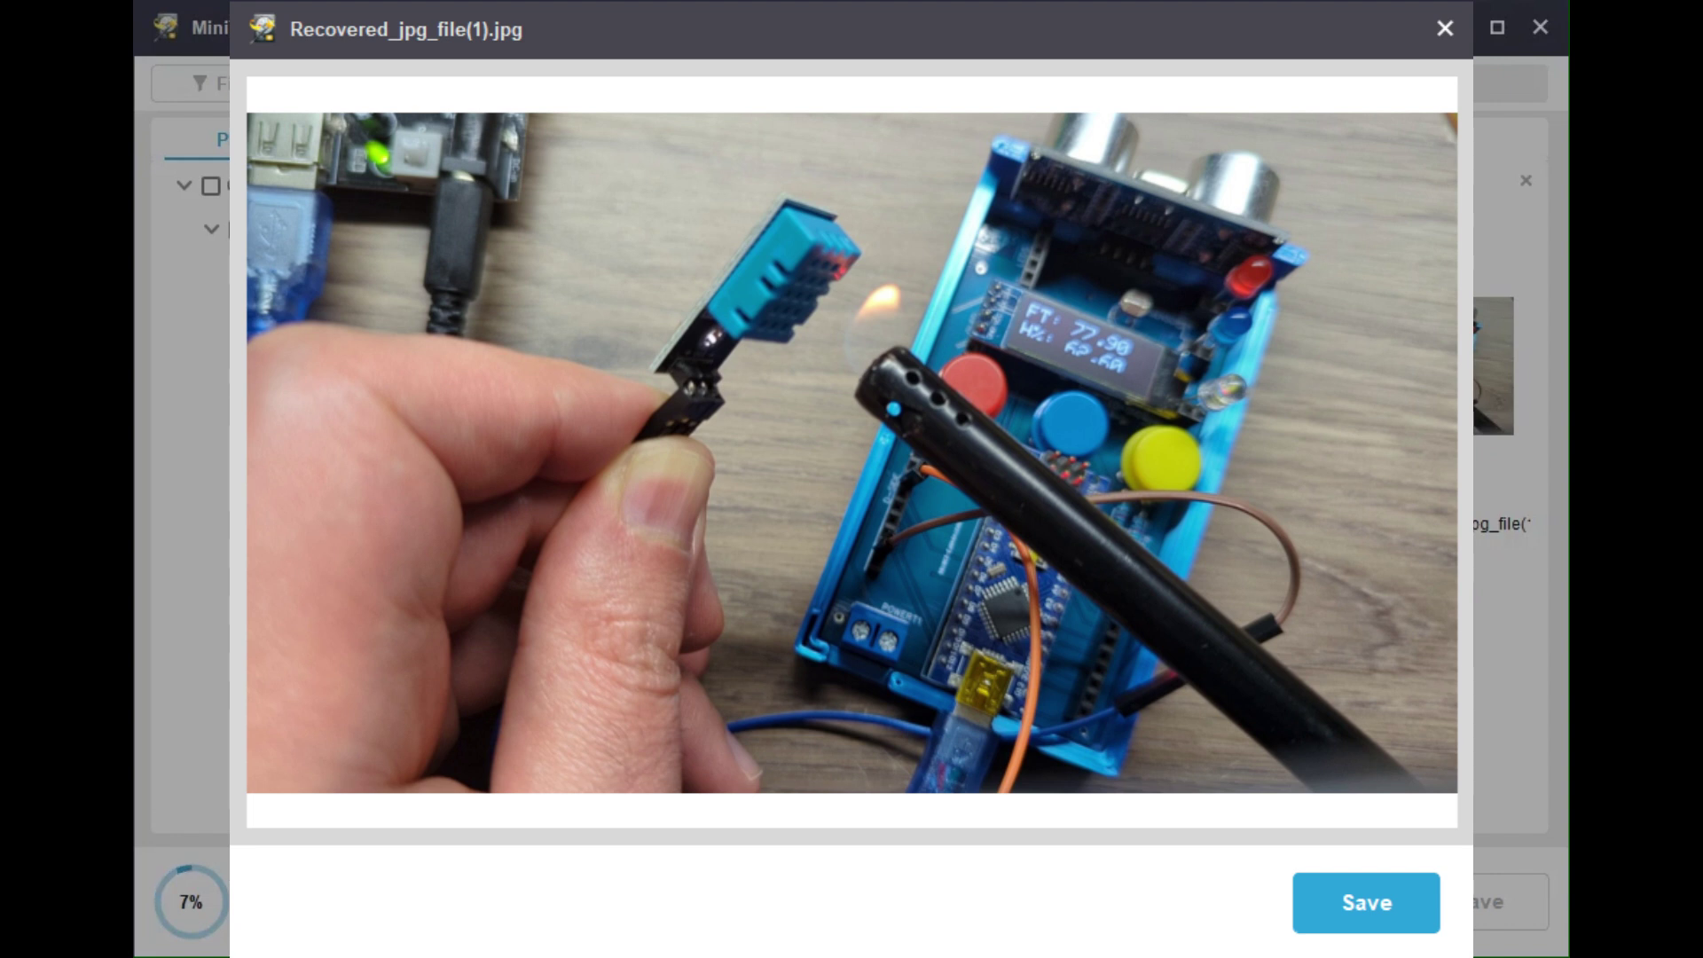
{"action": "key", "text": "Escape"}
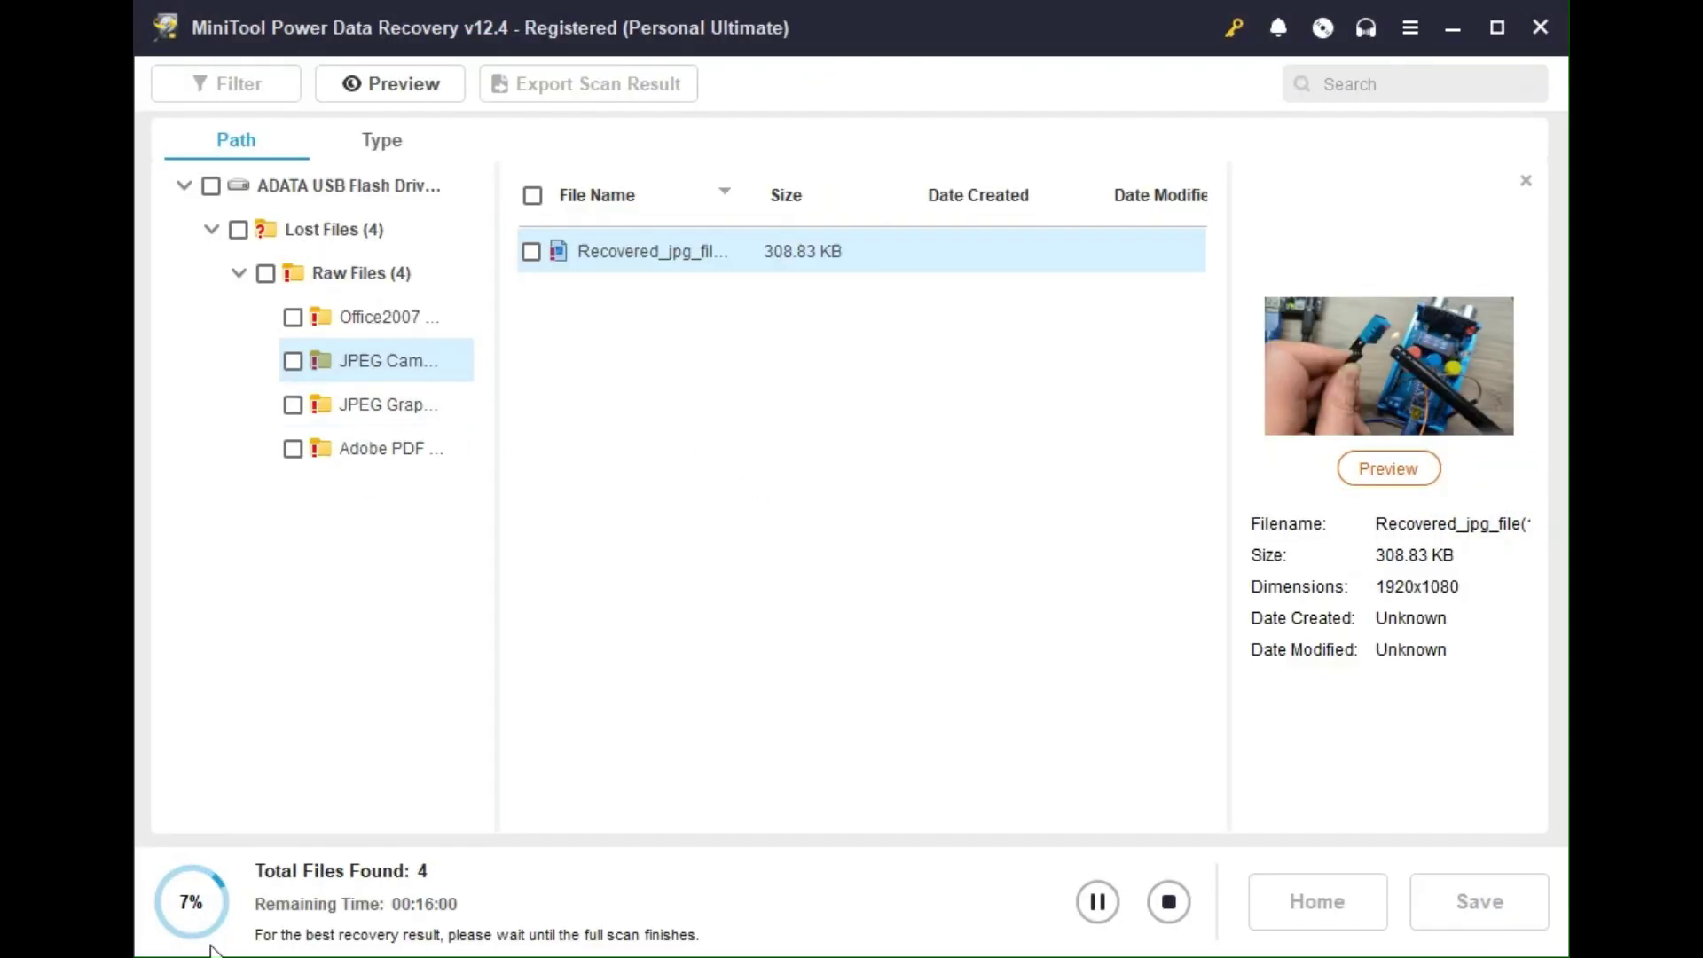
- Preview the 1.63 MB four-legged robot photo in the JPEG Graphics folder
{"action": "left_click", "coordinate": [376, 405]}
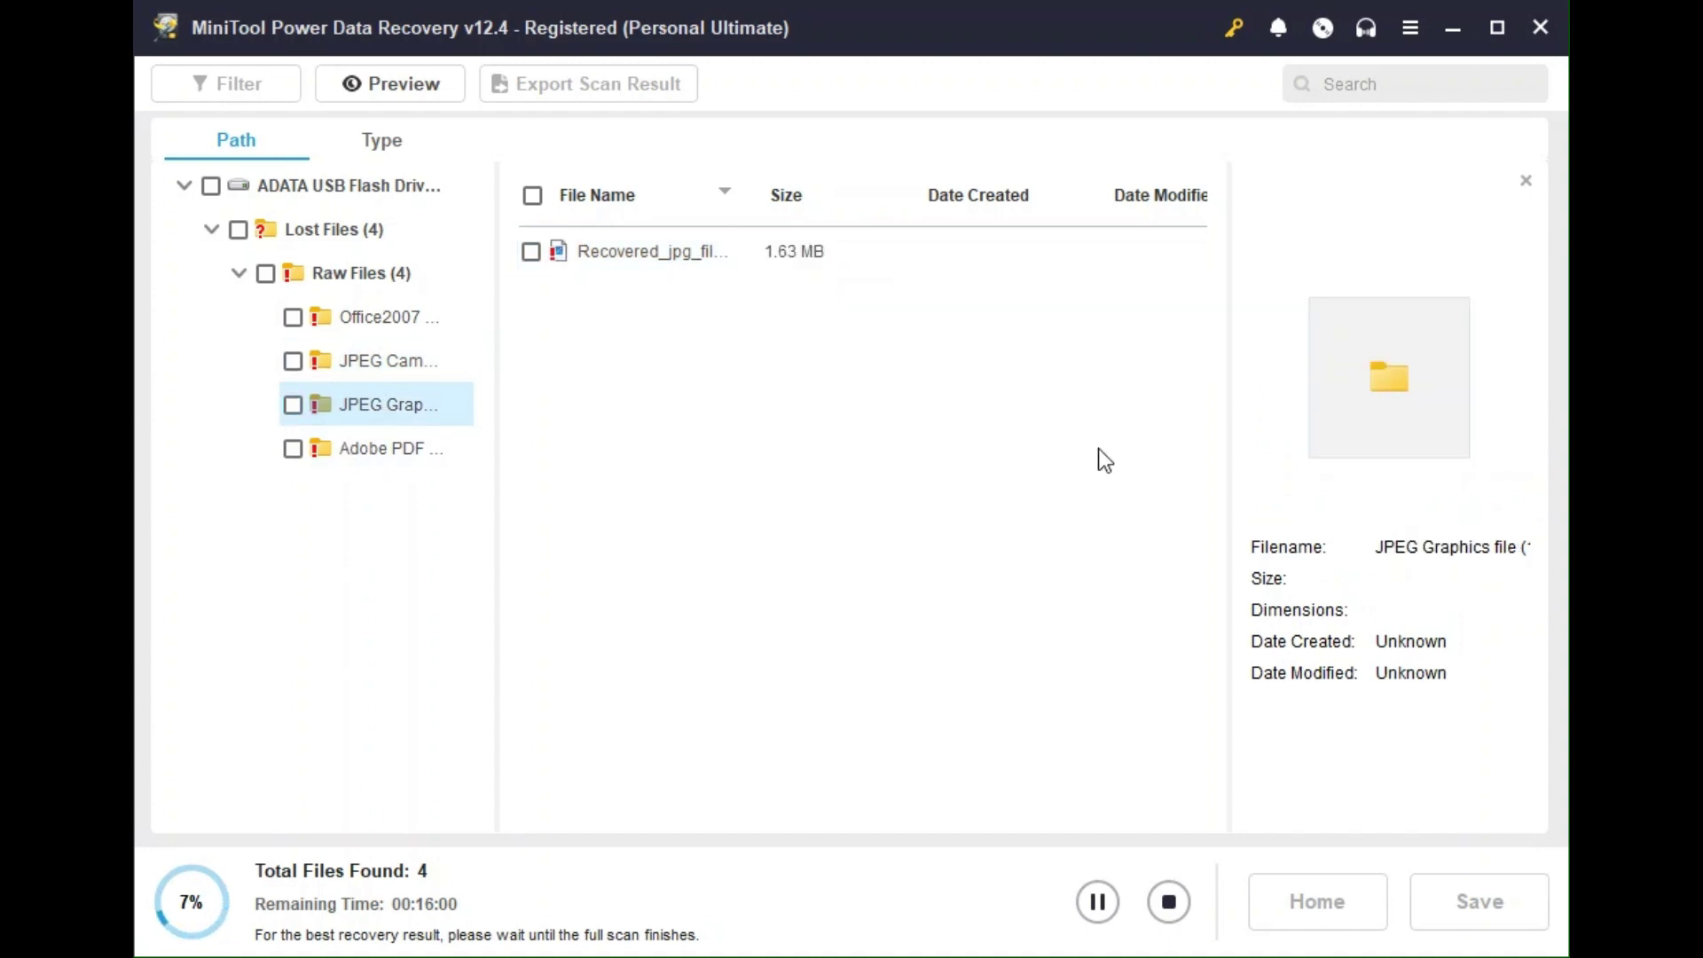
{"action": "left_click", "coordinate": [367, 367]}
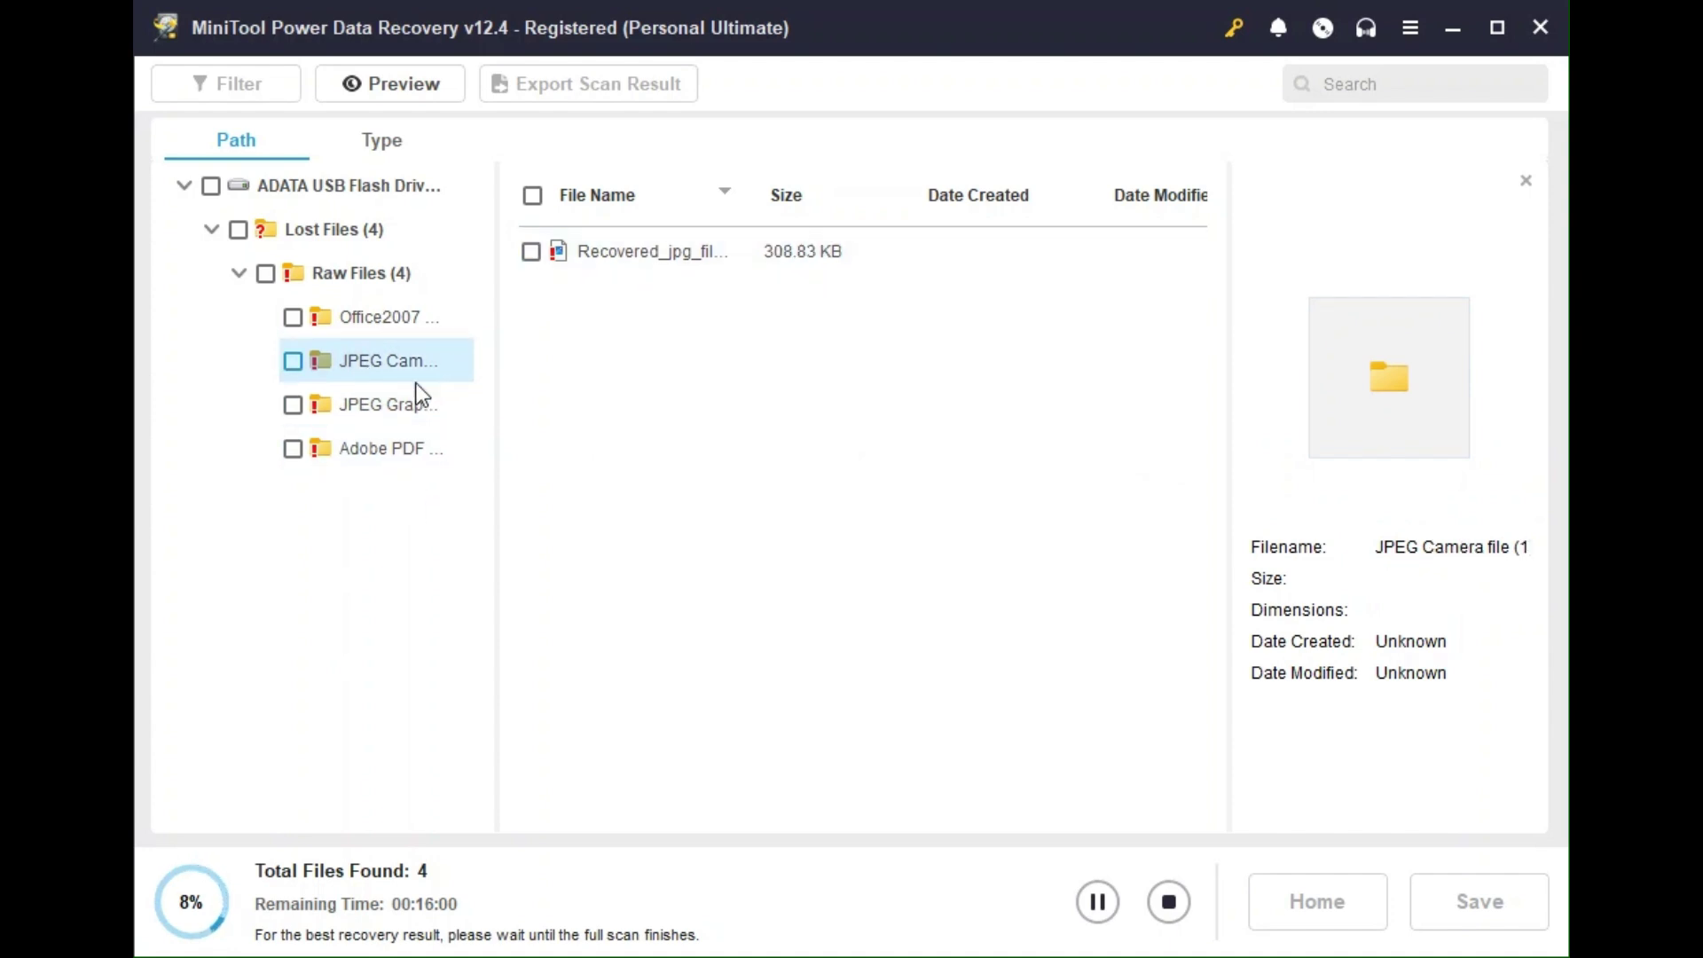
{"action": "left_click", "coordinate": [370, 399]}
{"action": "left_click", "coordinate": [585, 259]}
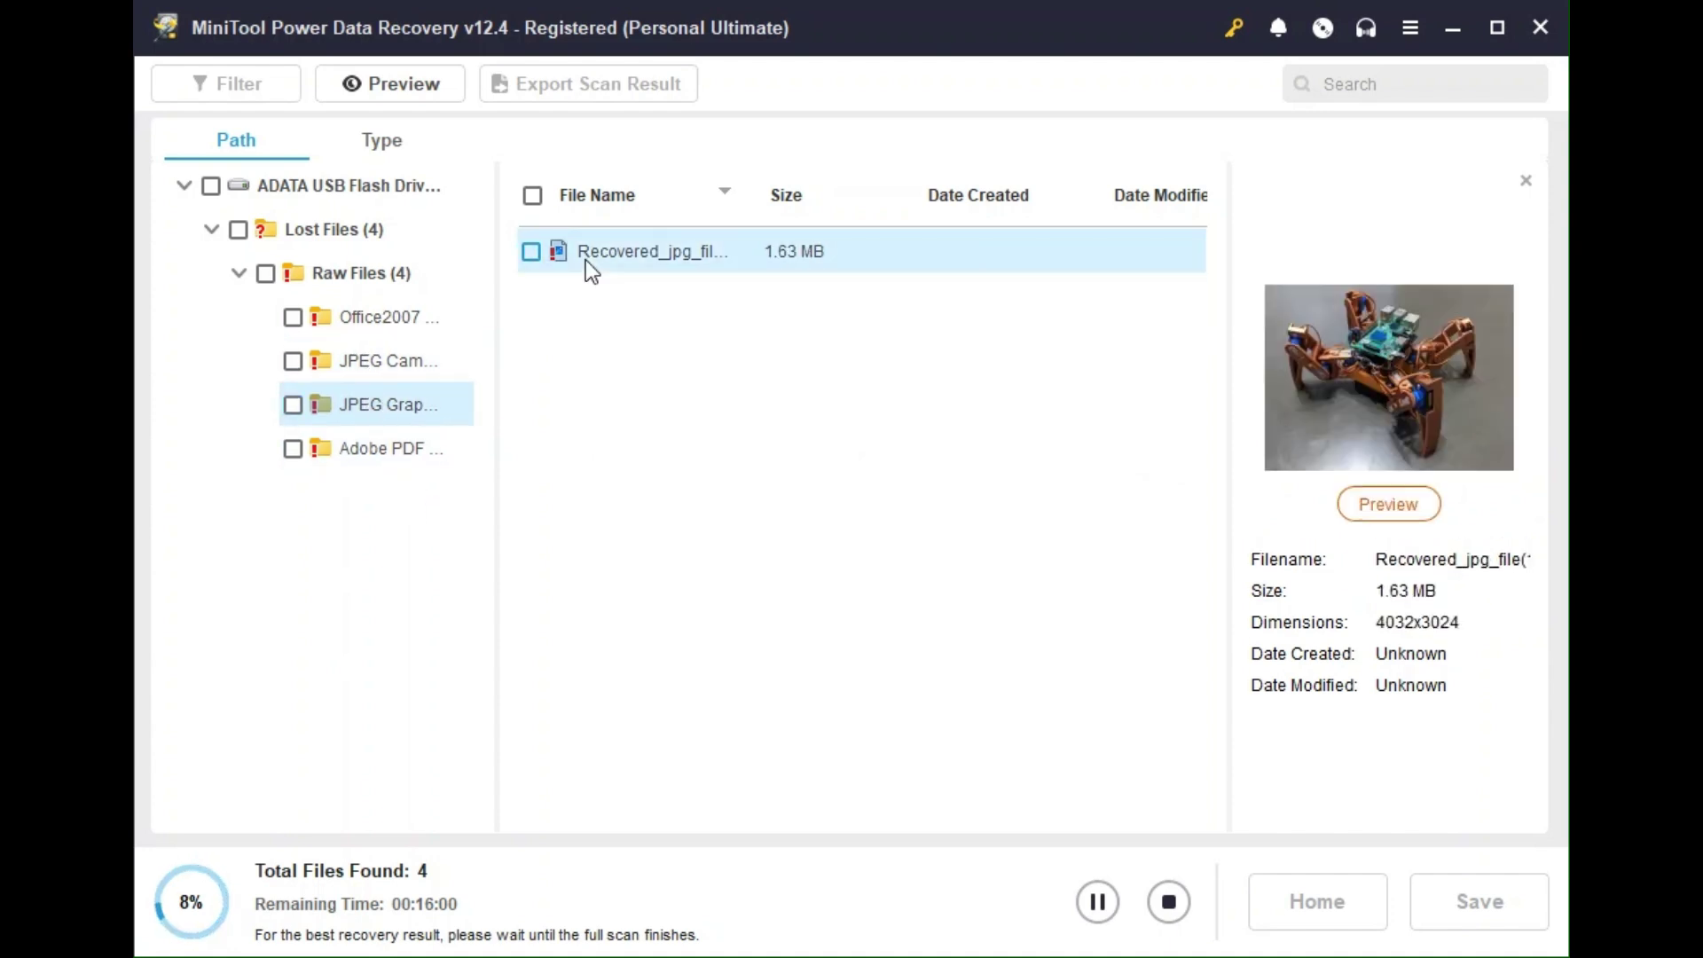
{"action": "left_click", "coordinate": [1413, 506]}
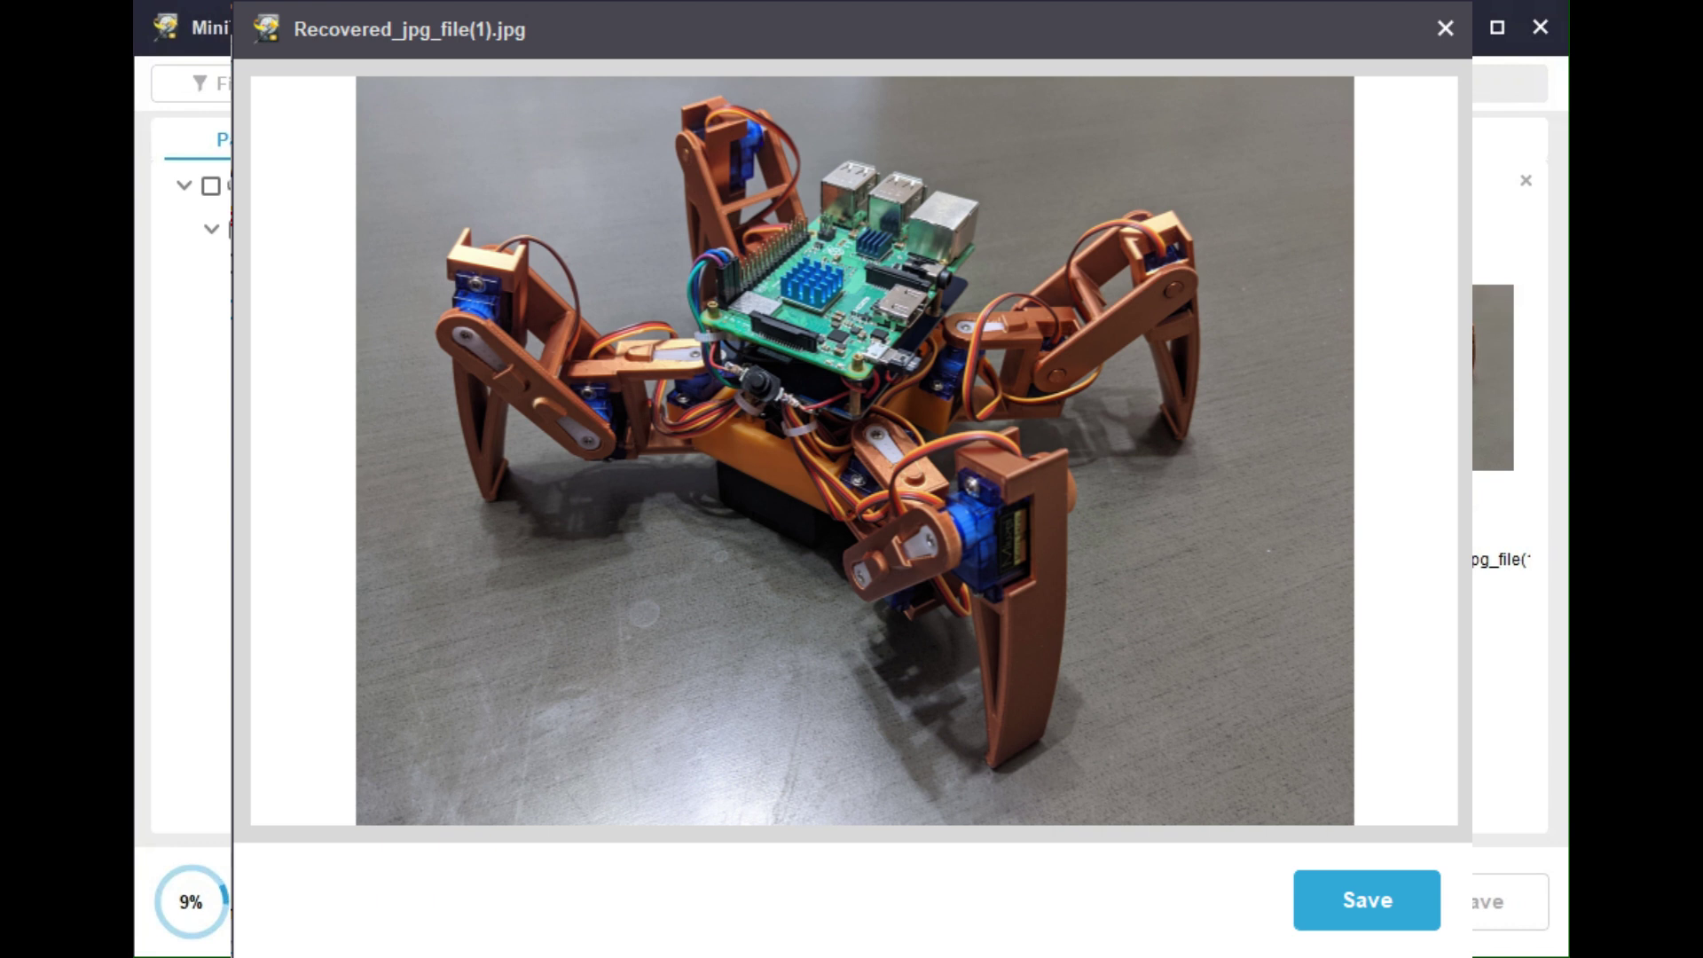
{"action": "key", "text": "Escape"}
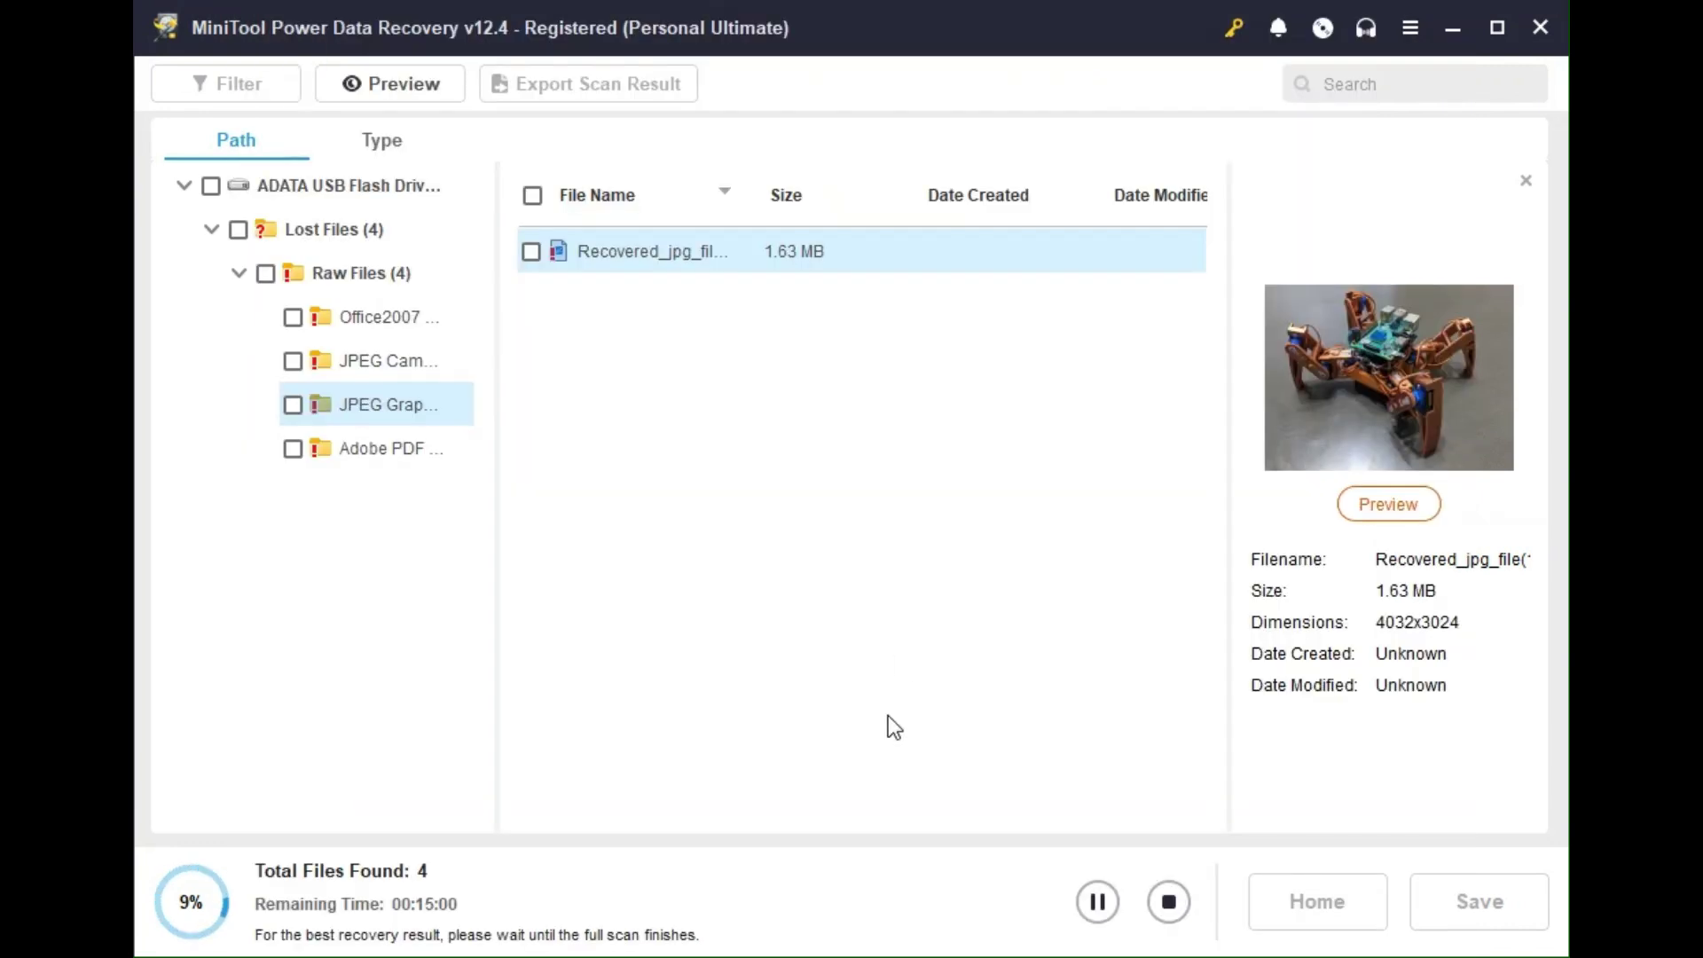
- Stop the ADATA drive scan and confirm ending it
{"action": "left_click", "coordinate": [1093, 915]}
{"action": "left_click", "coordinate": [1095, 912]}
{"action": "left_click", "coordinate": [1168, 902]}
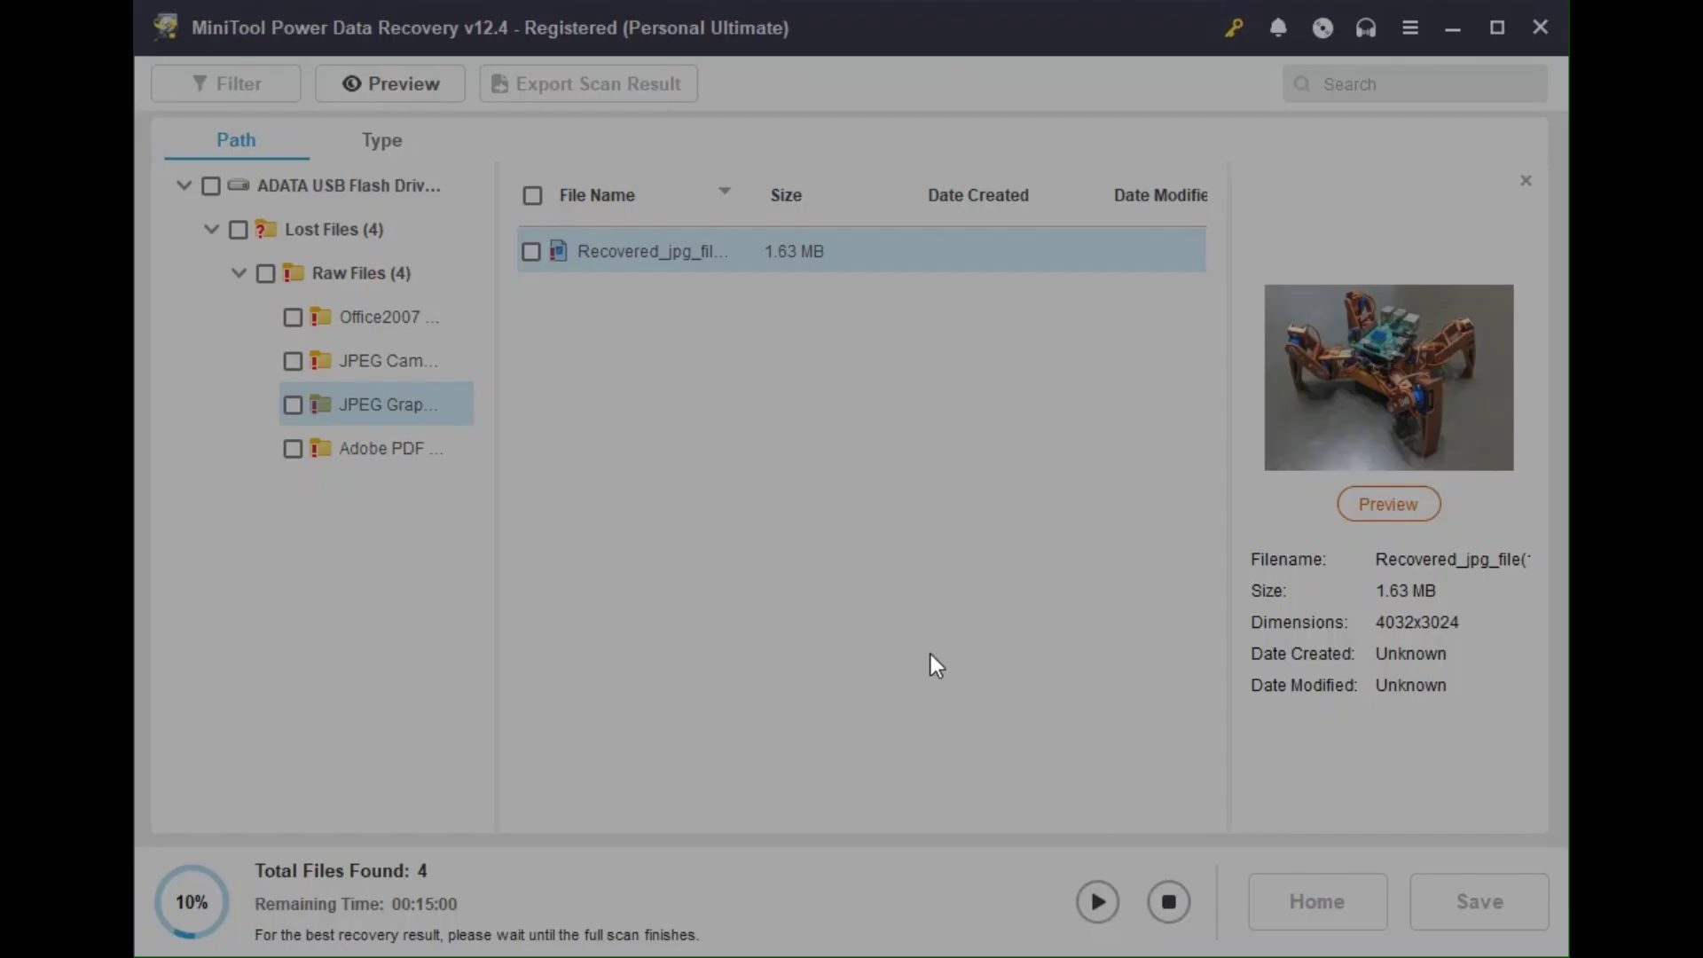
{"action": "left_click", "coordinate": [821, 563]}
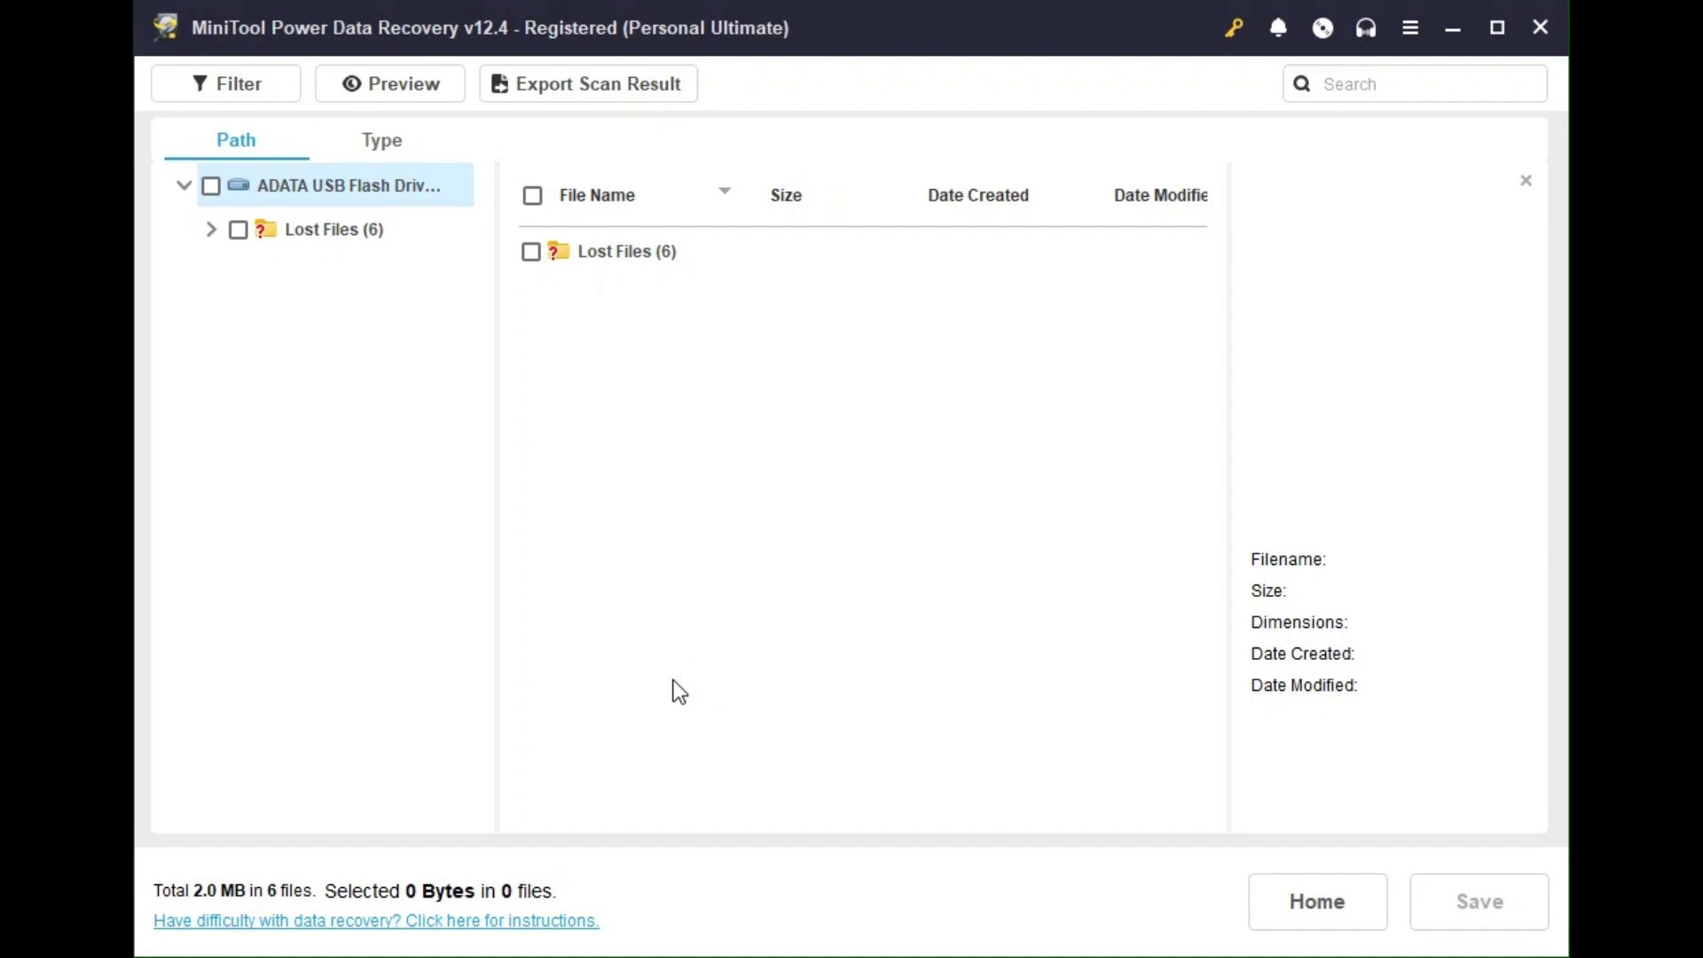
- Expand Lost Files and tick Raw Files (4), selecting all four files totalling 2.0 MB
{"action": "left_click", "coordinate": [210, 230]}
{"action": "left_click", "coordinate": [238, 317]}
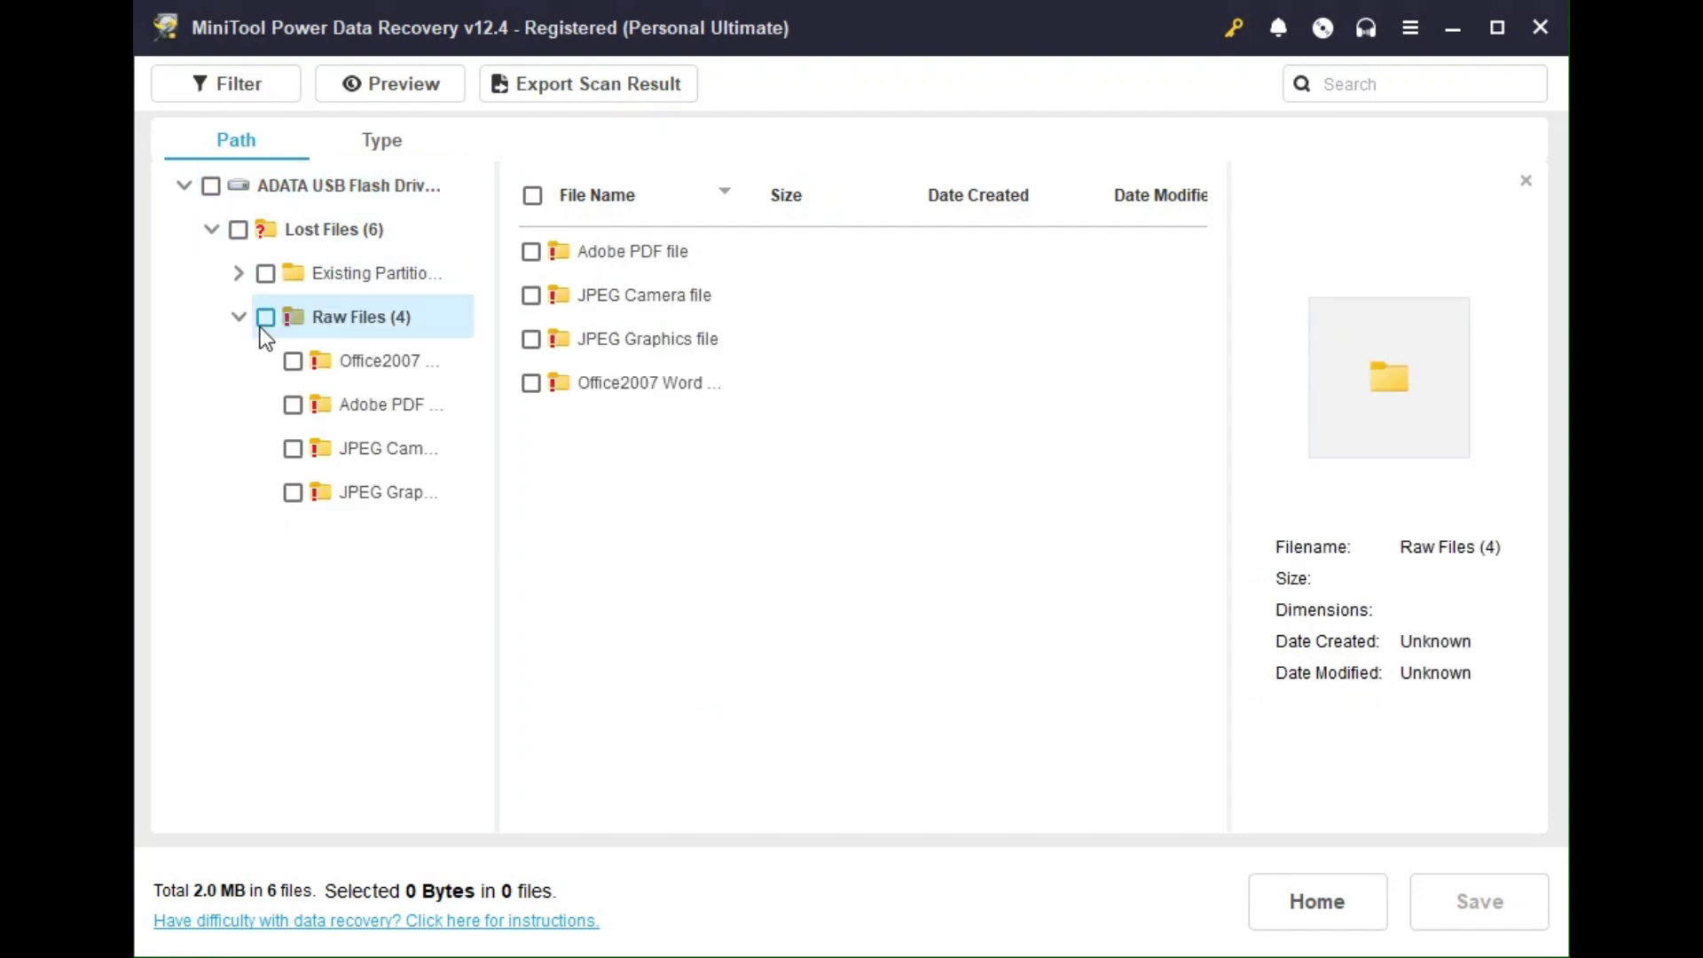
{"action": "left_click", "coordinate": [265, 317]}
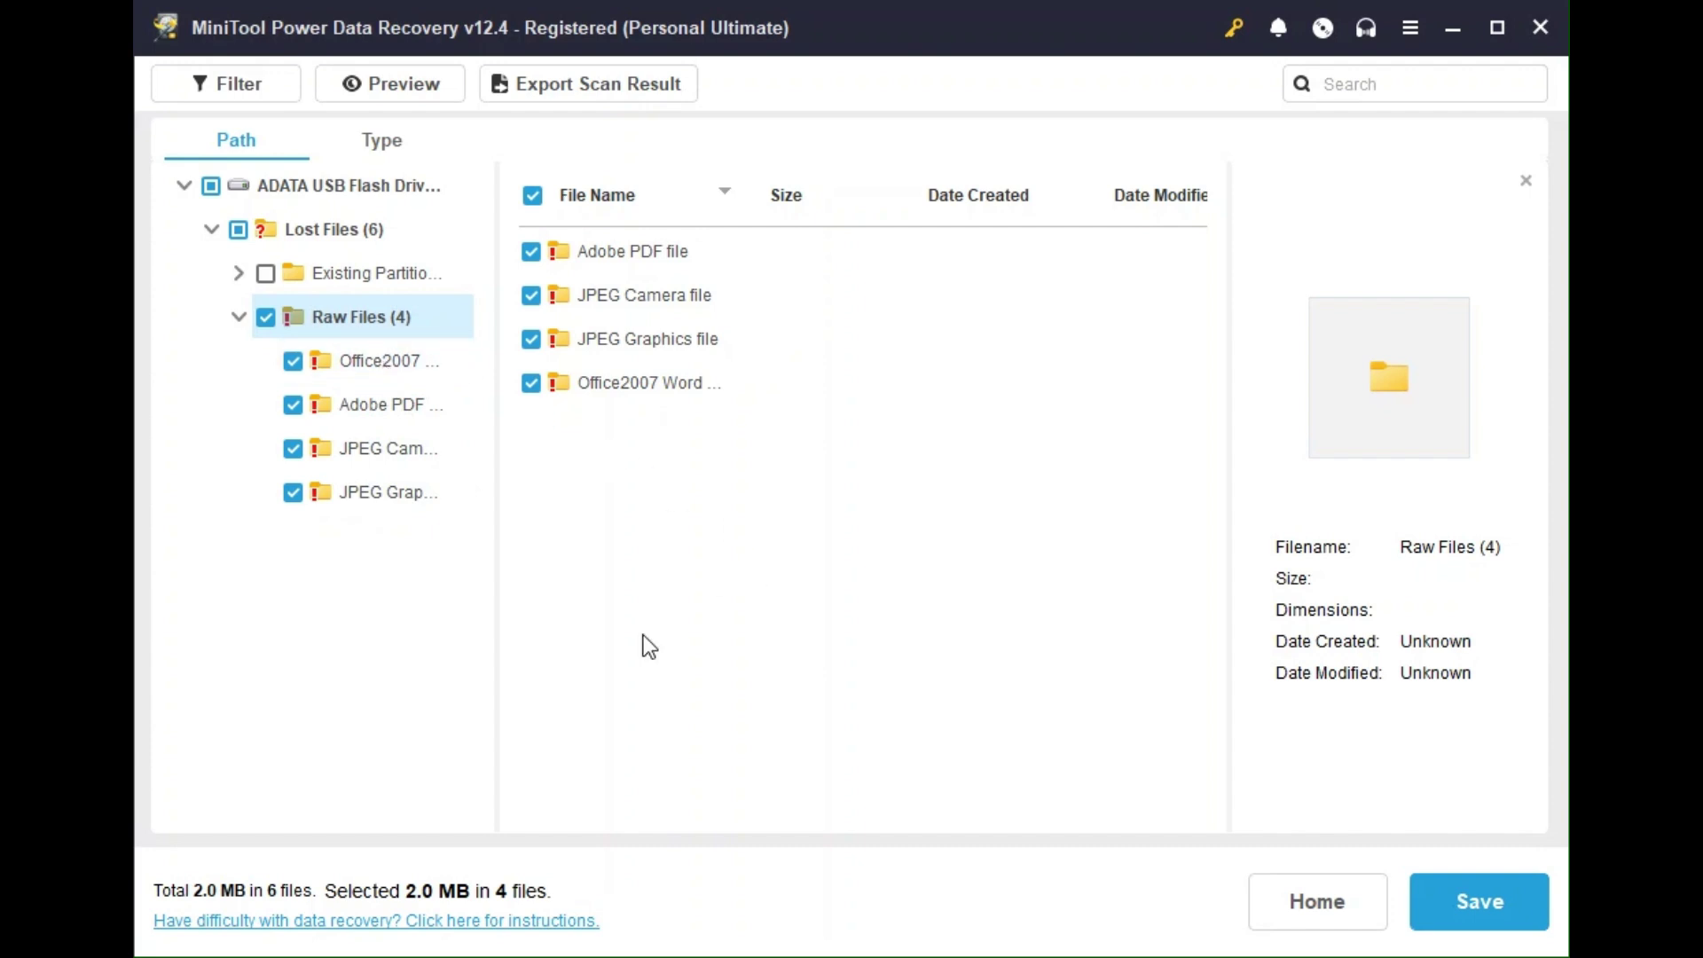
- Save the four checked recovered files to the Documents\AA-TechsPassion folder
{"action": "left_click", "coordinate": [1485, 903]}
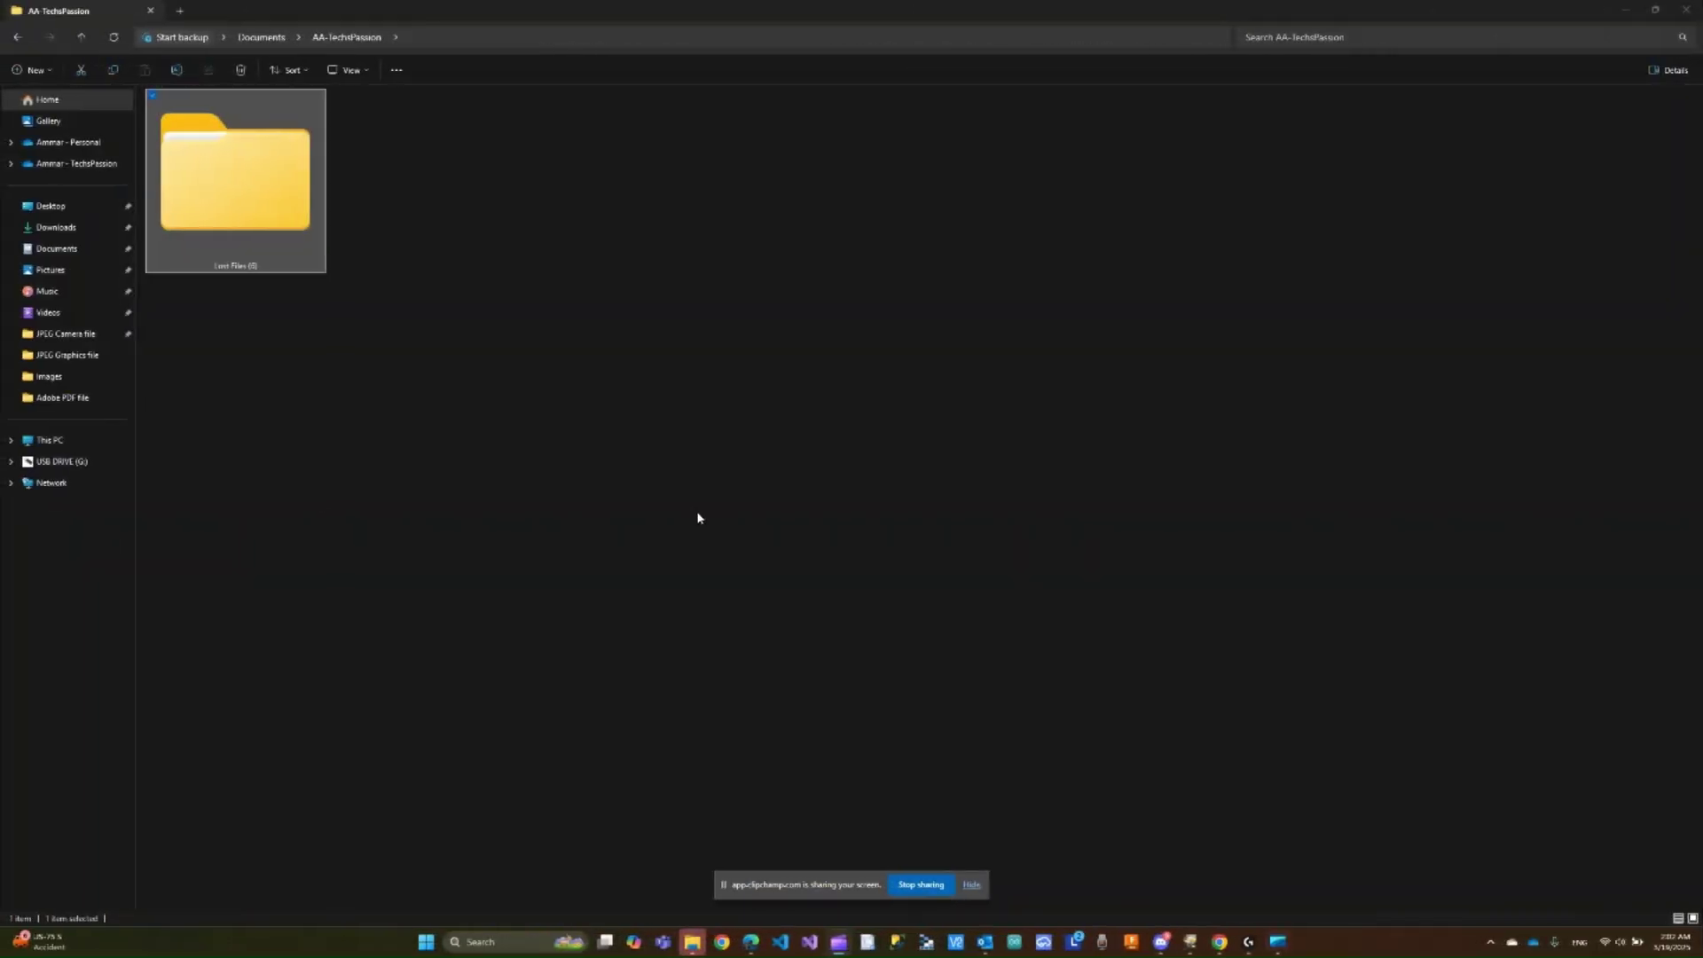
- Open the recovered PDF from Lost Files (6) > Raw Files (4) > Adobe PDF file
{"action": "left_click", "coordinate": [971, 885]}
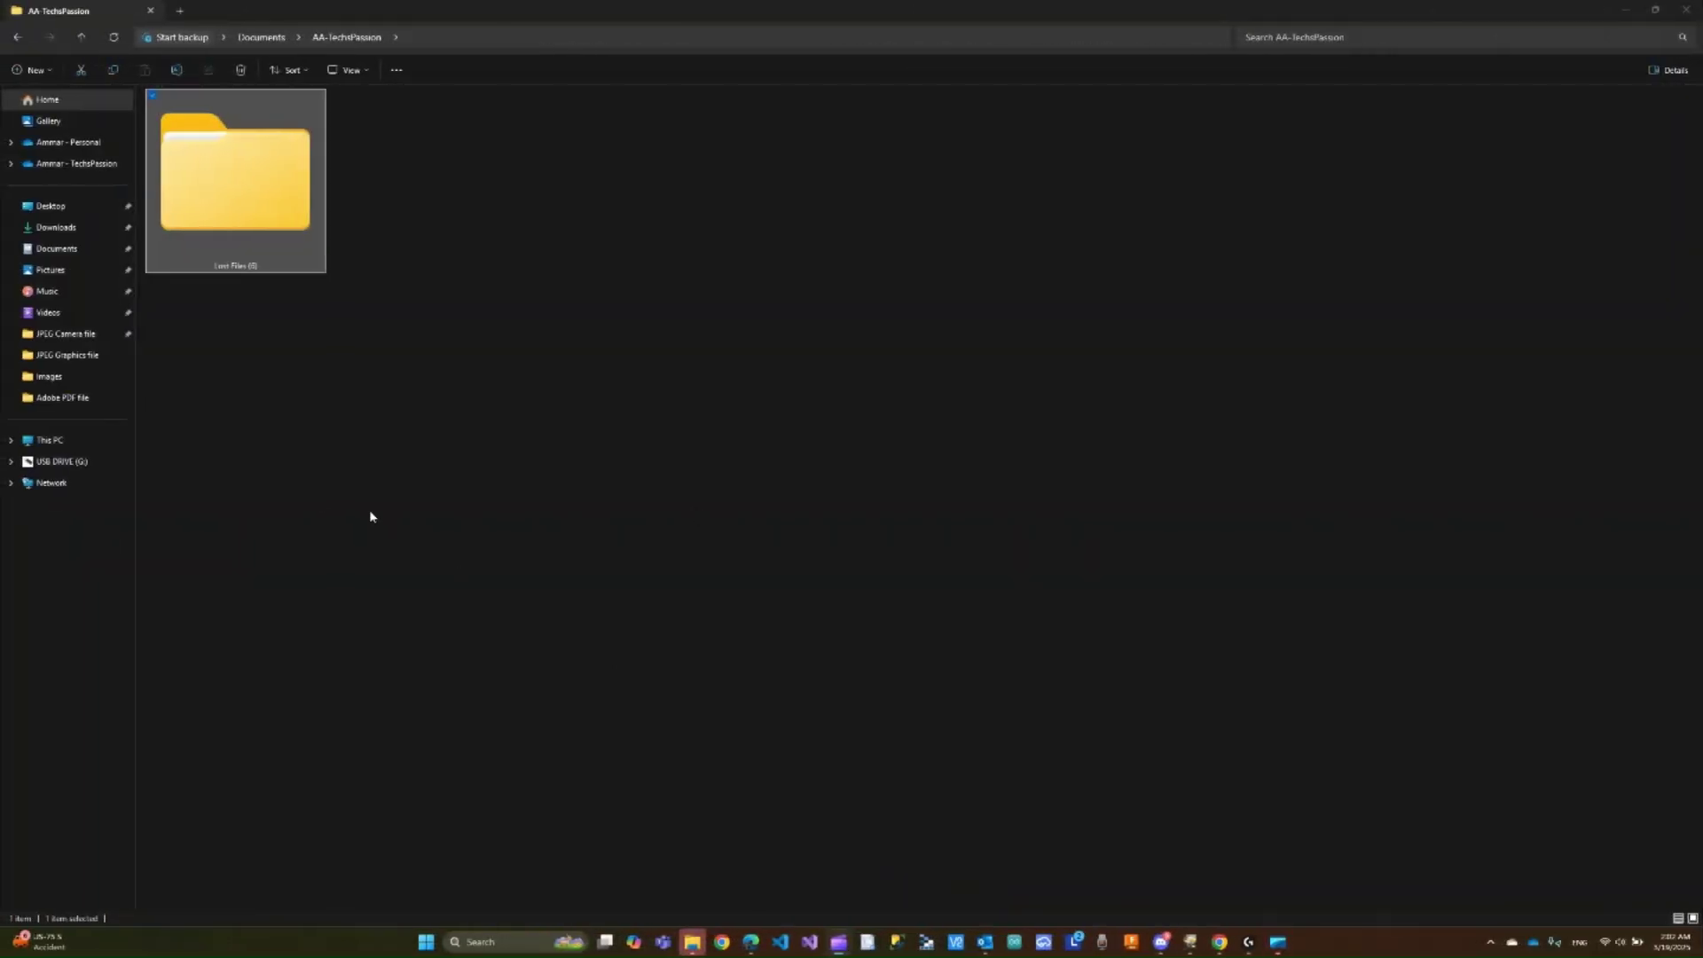
{"action": "left_click", "coordinate": [252, 194]}
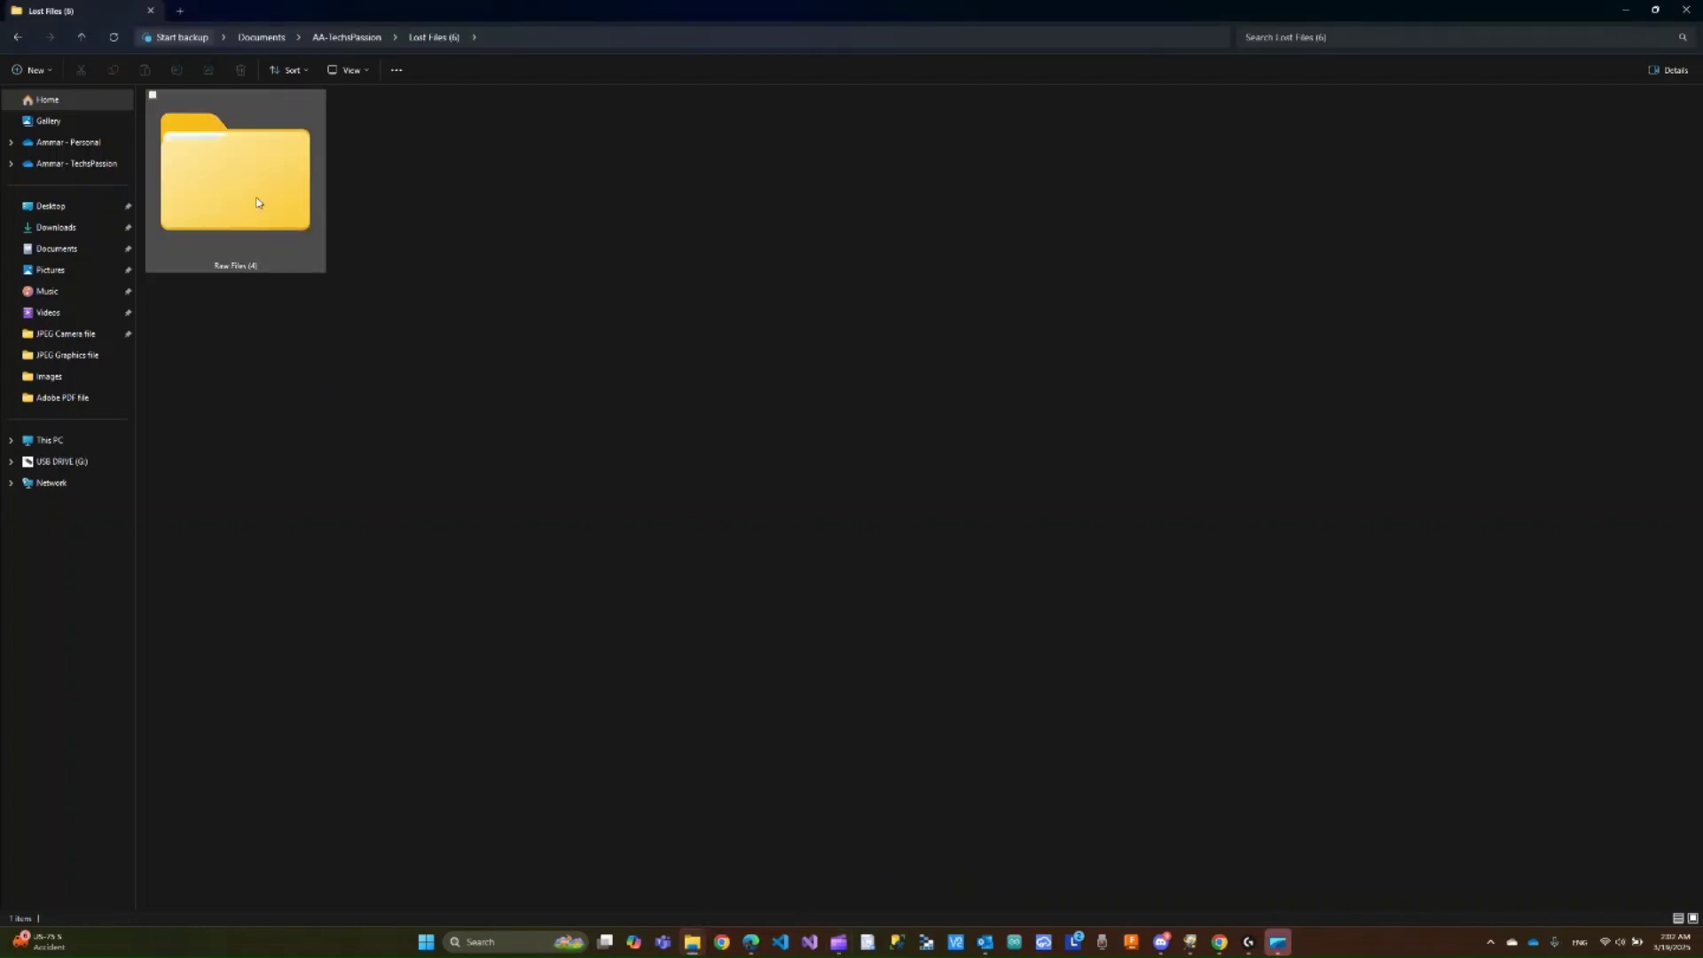
{"action": "left_click", "coordinate": [258, 202]}
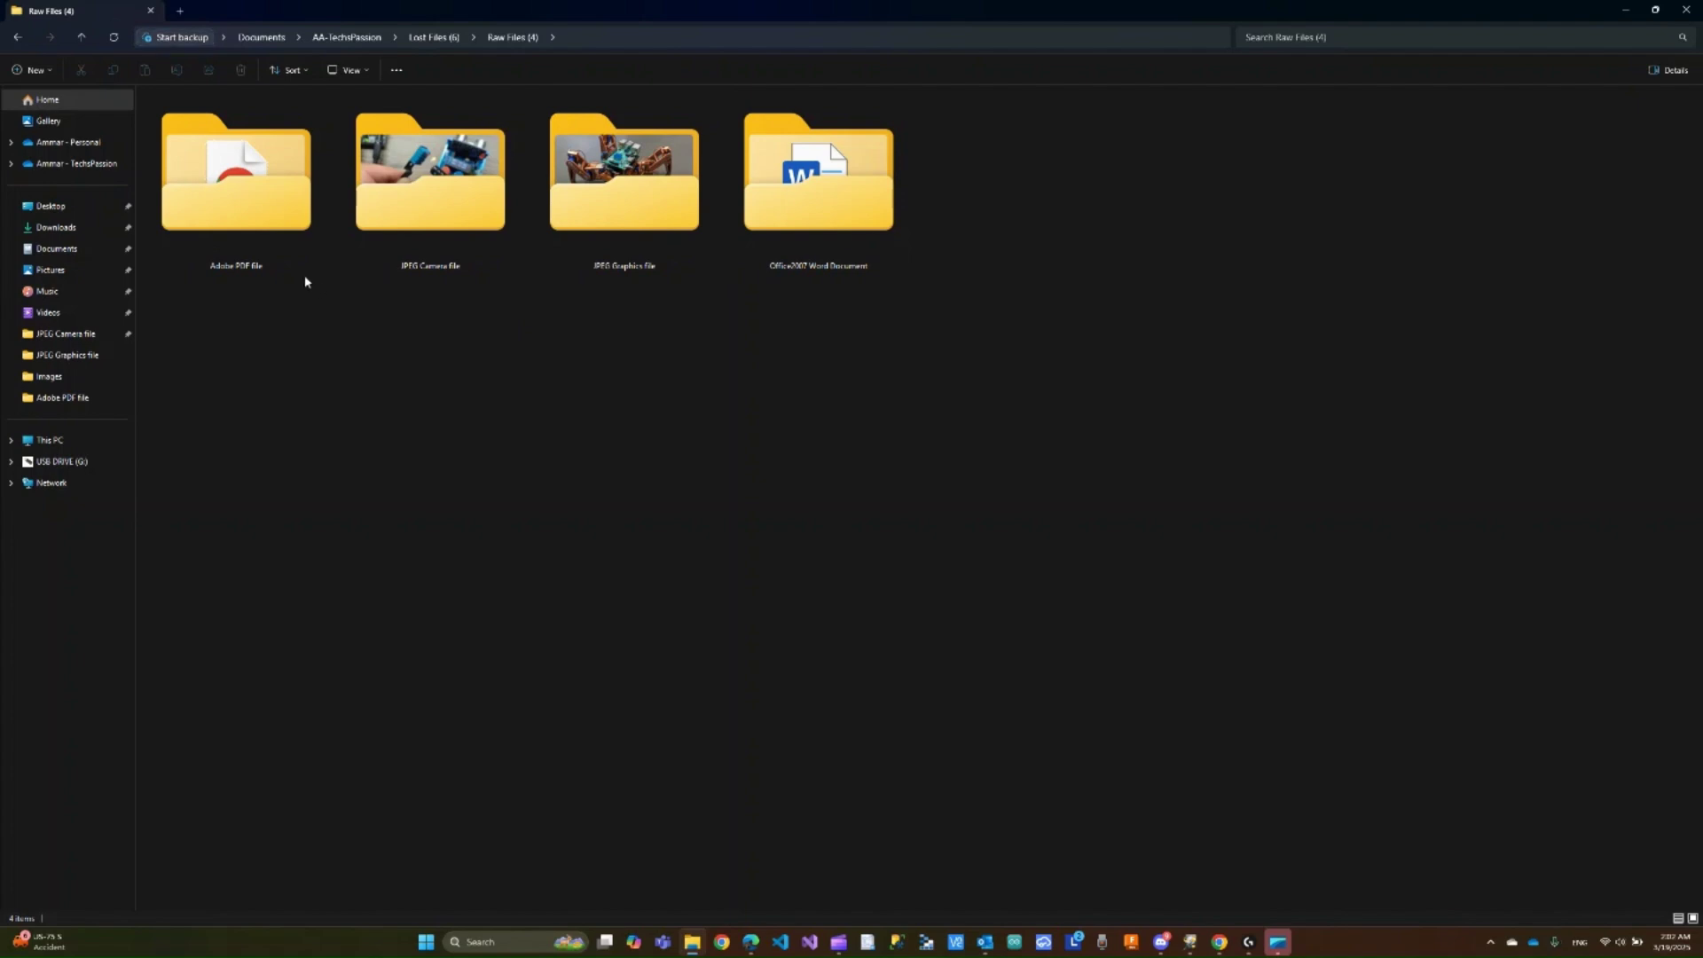
{"action": "double_click", "coordinate": [266, 209]}
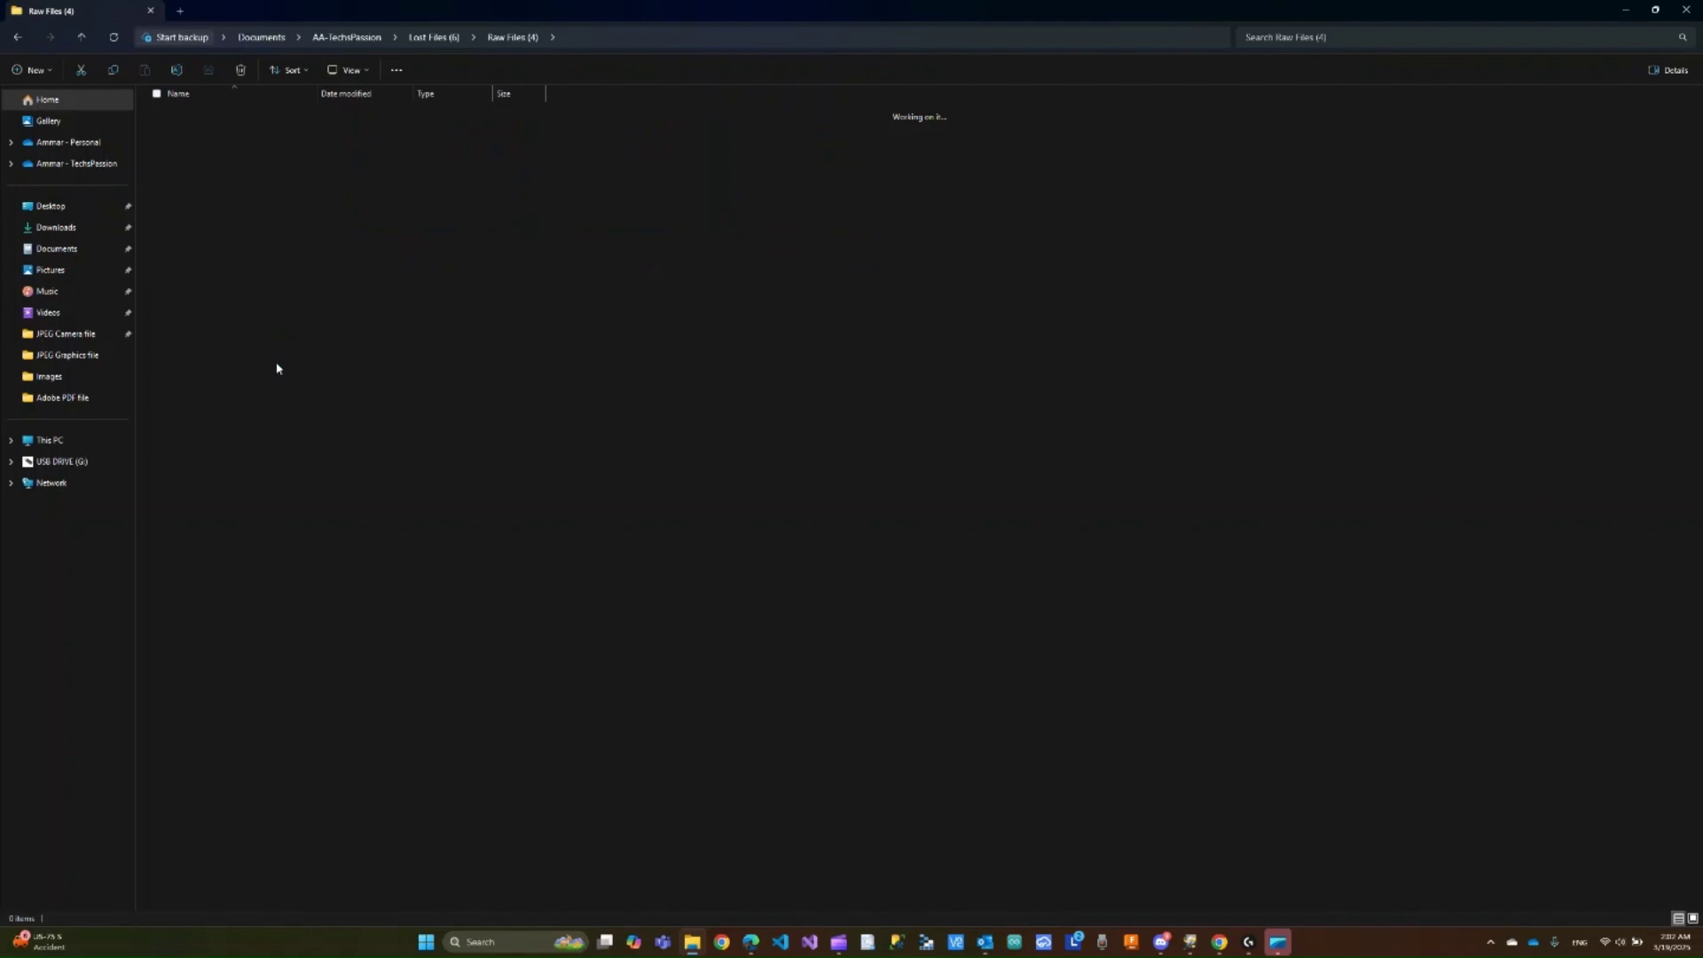
{"action": "left_click", "coordinate": [228, 118]}
{"action": "key", "text": "Return"}
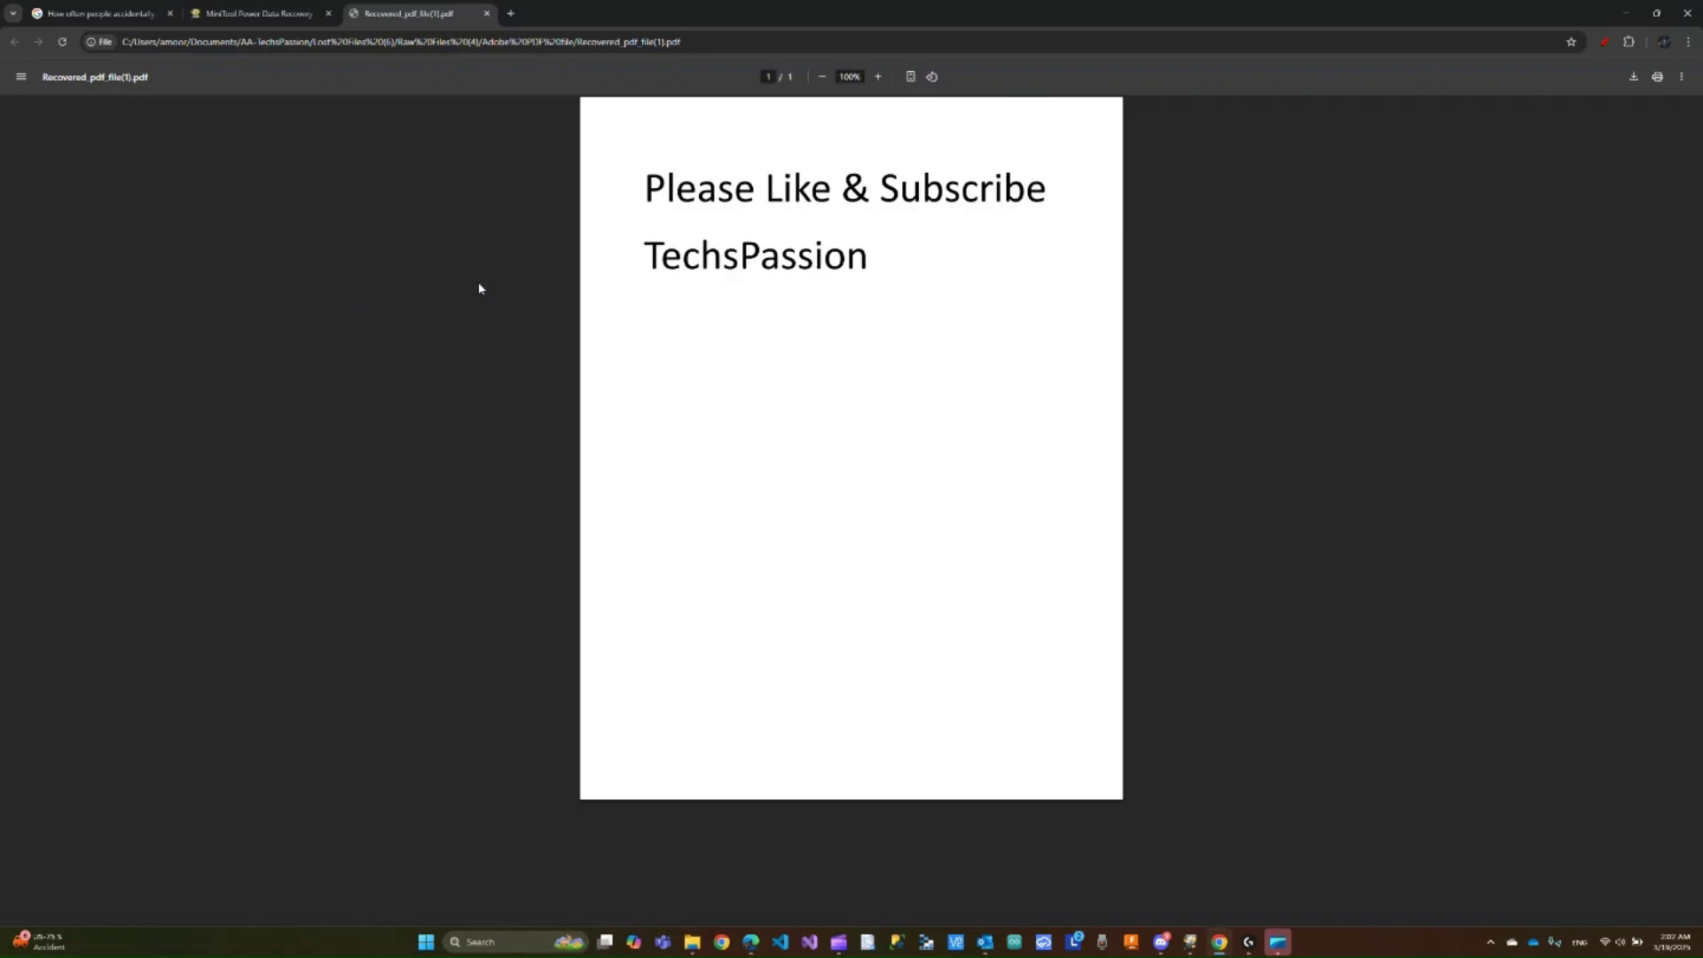
- View the recovered photo from the JPEG Camera file folder, then close the viewer
{"action": "left_click", "coordinate": [695, 944]}
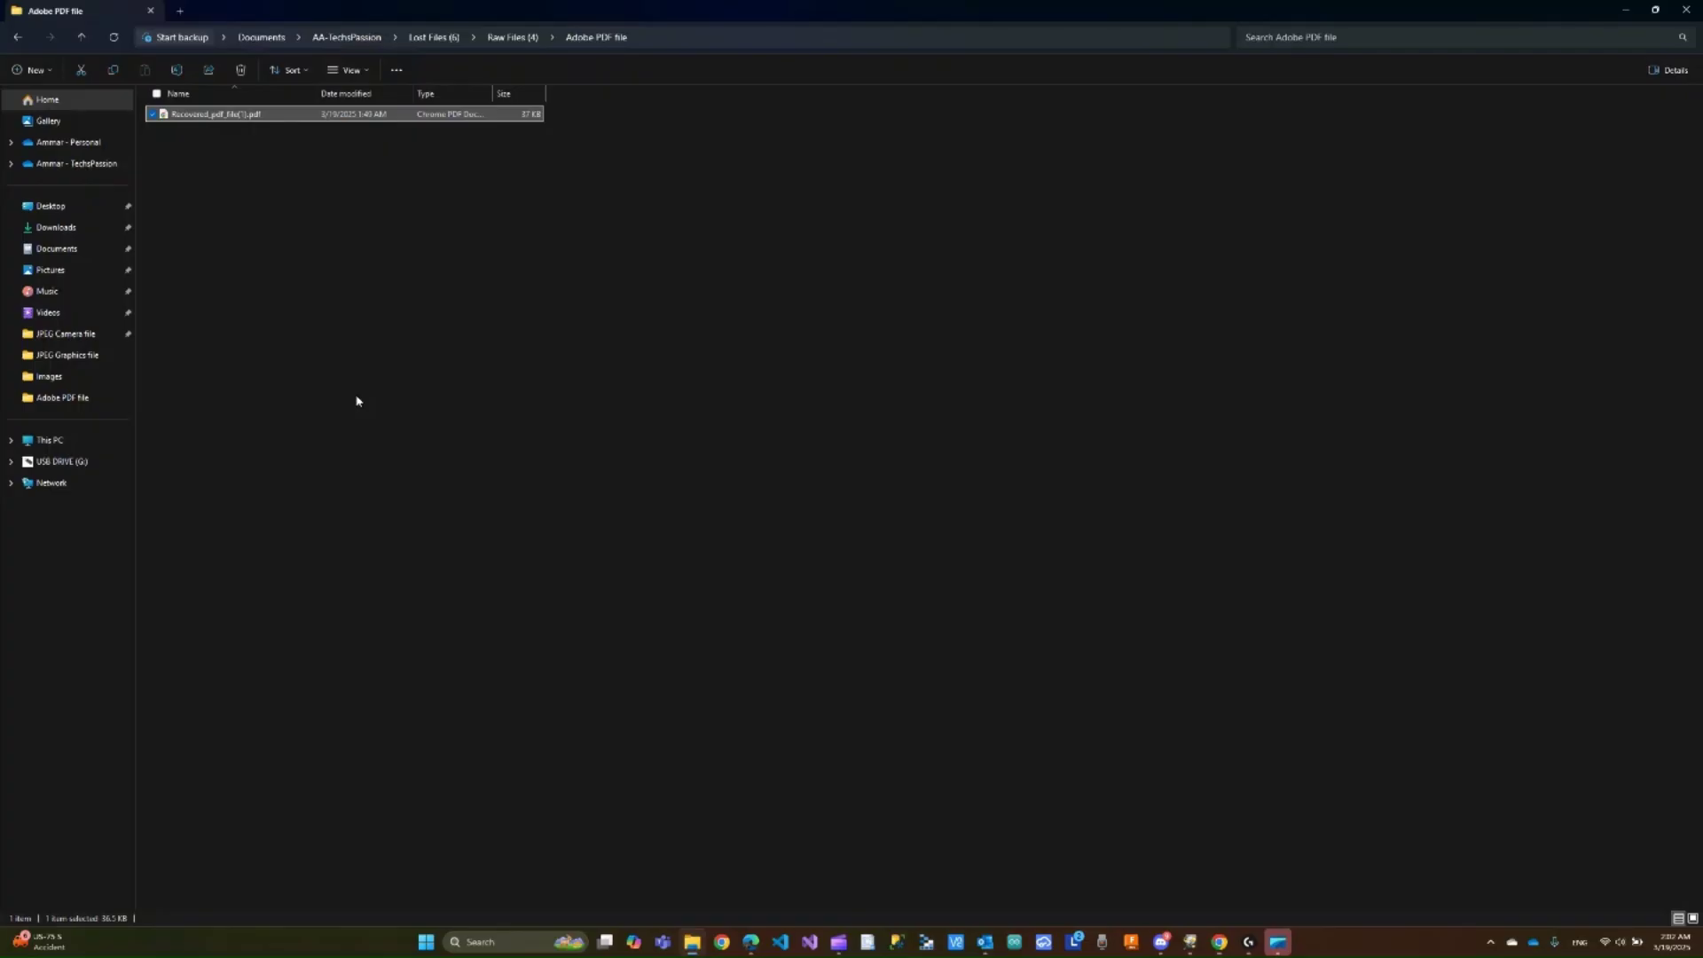
{"action": "left_click", "coordinate": [510, 39]}
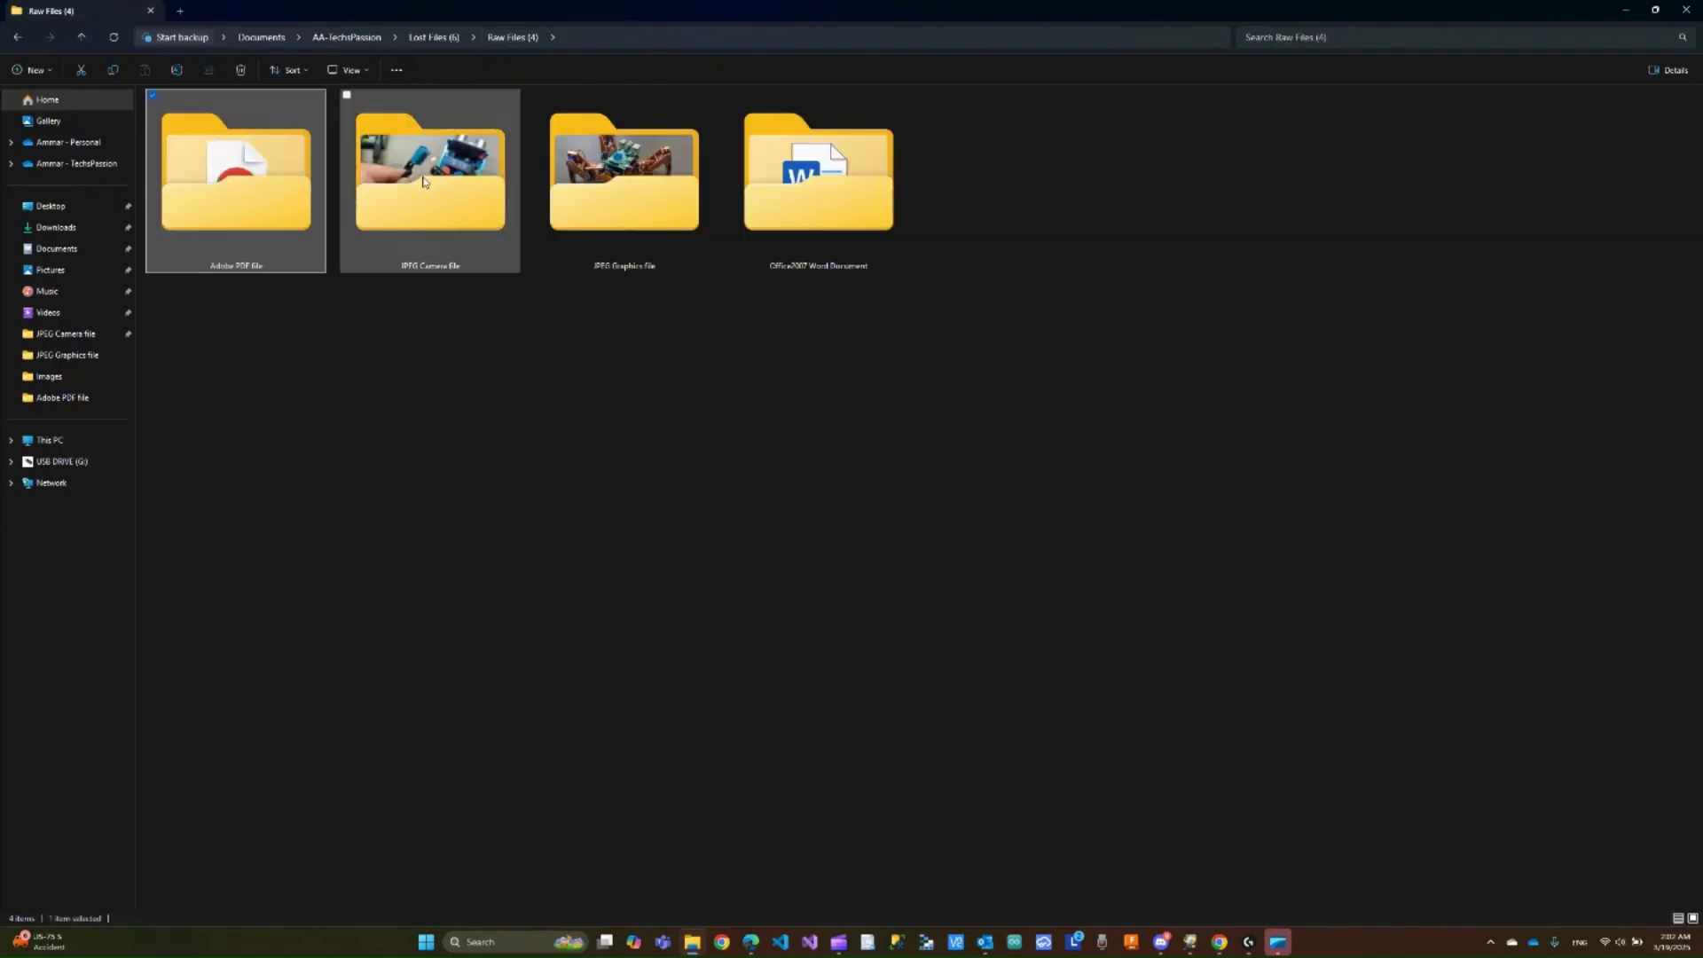
{"action": "double_click", "coordinate": [423, 182]}
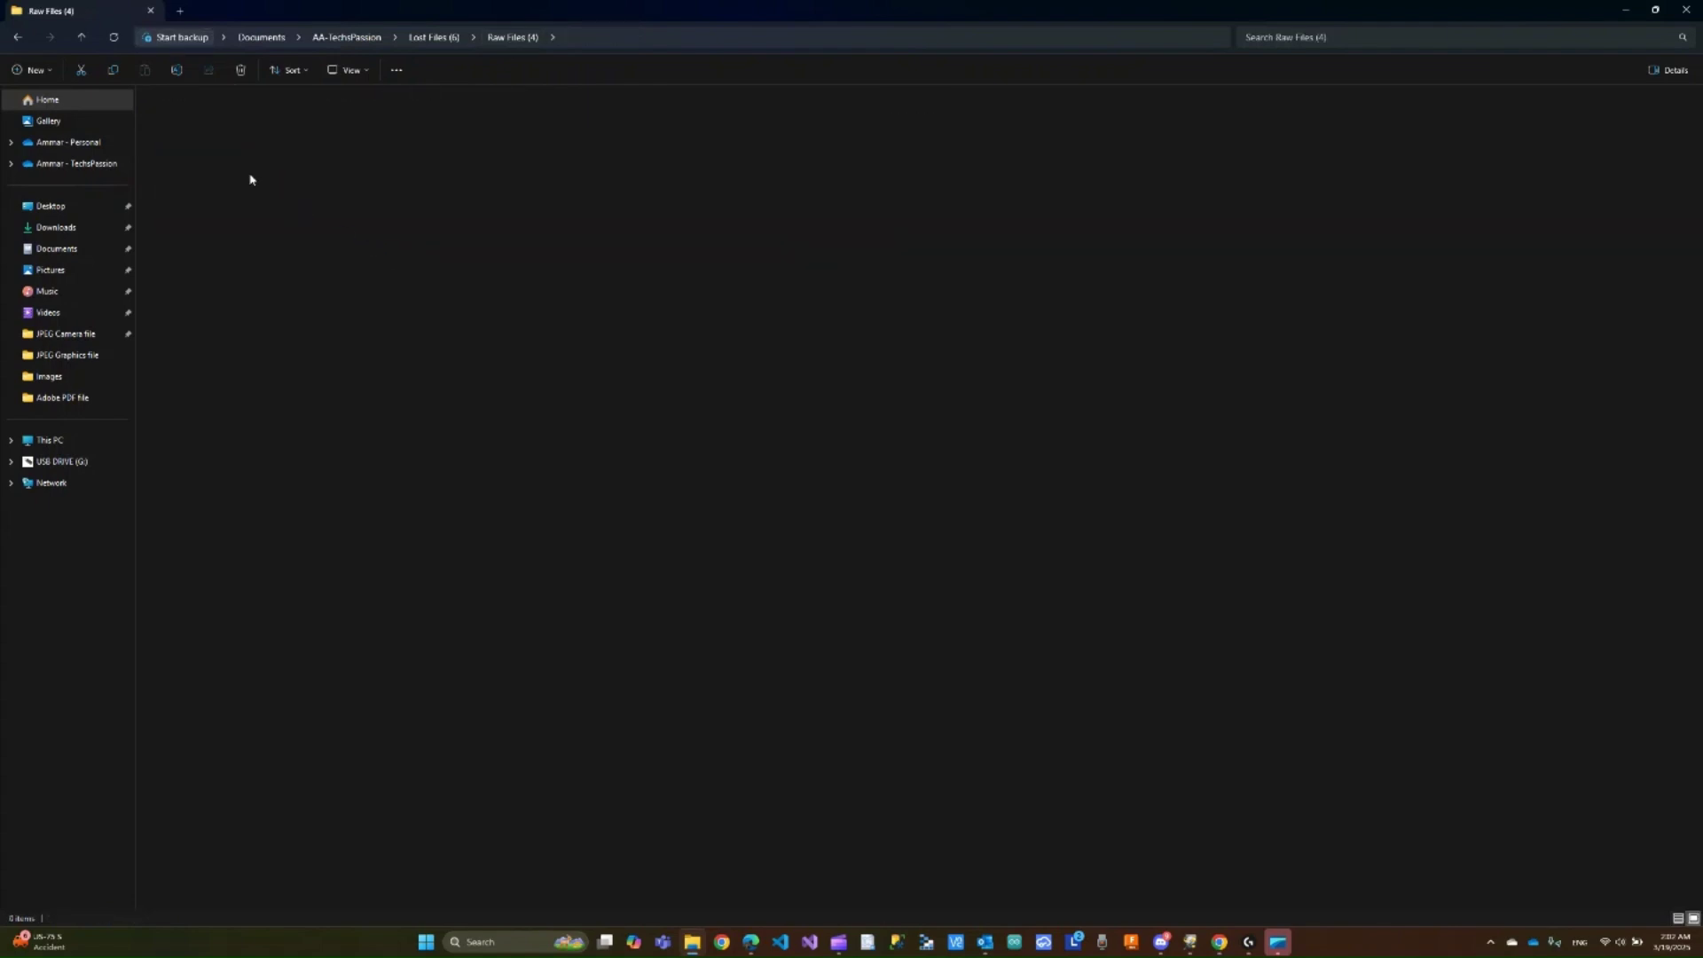
{"action": "left_click", "coordinate": [187, 141]}
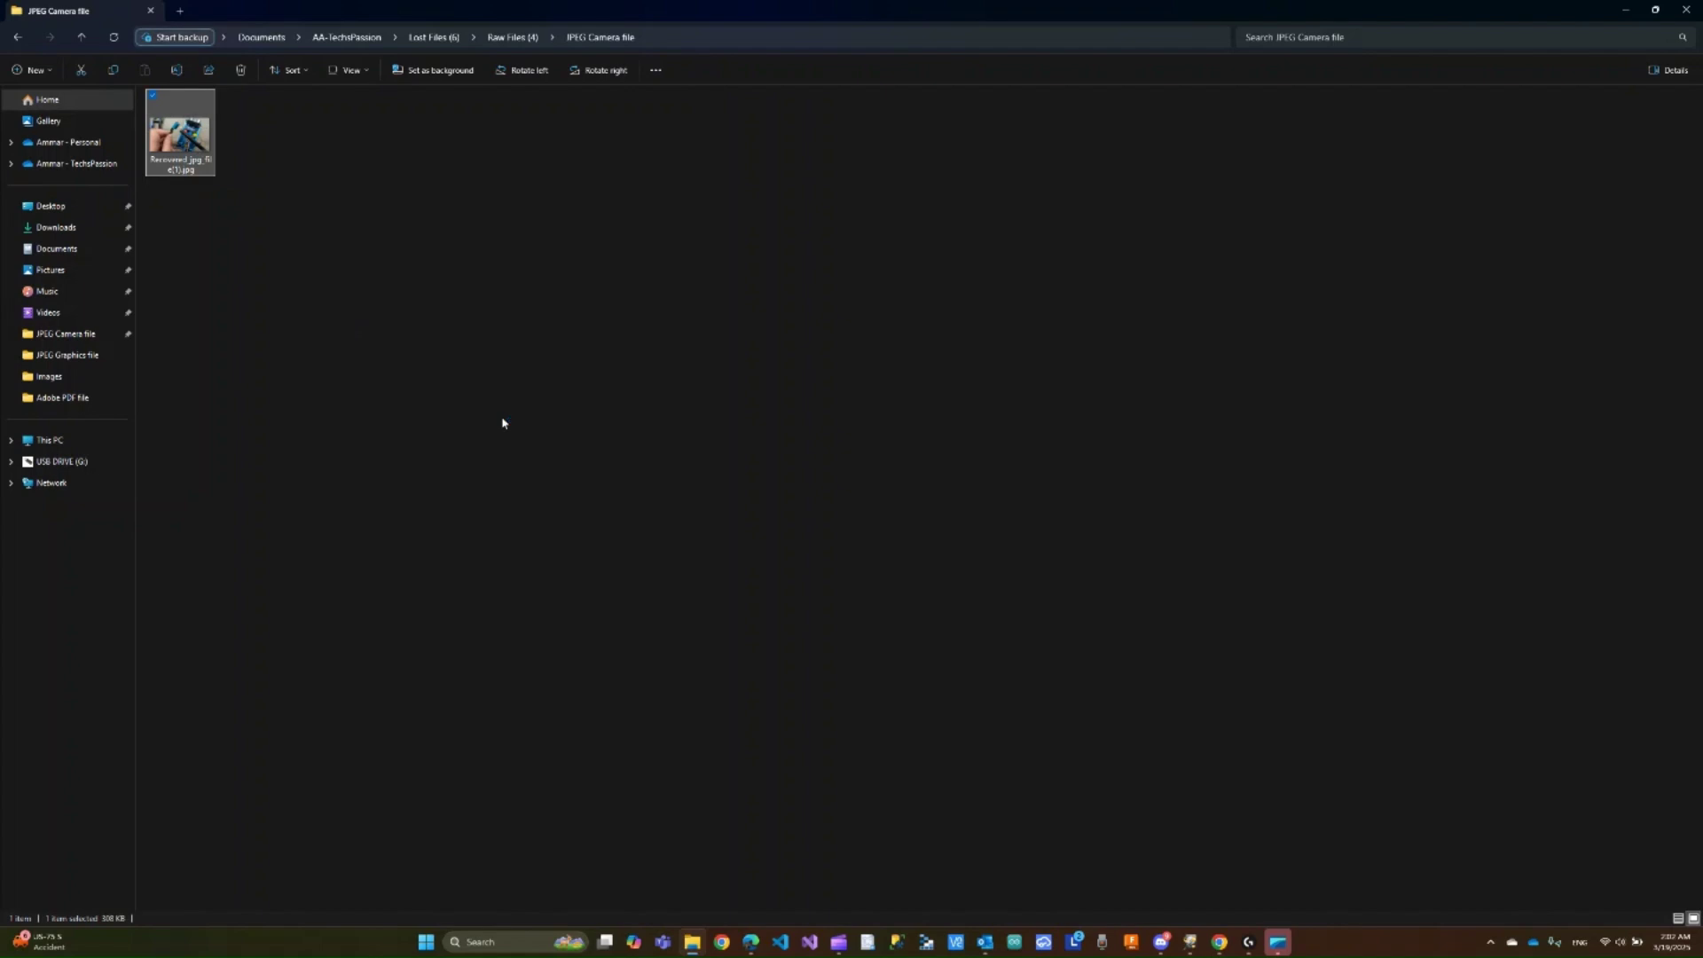
{"action": "key", "text": "Return"}
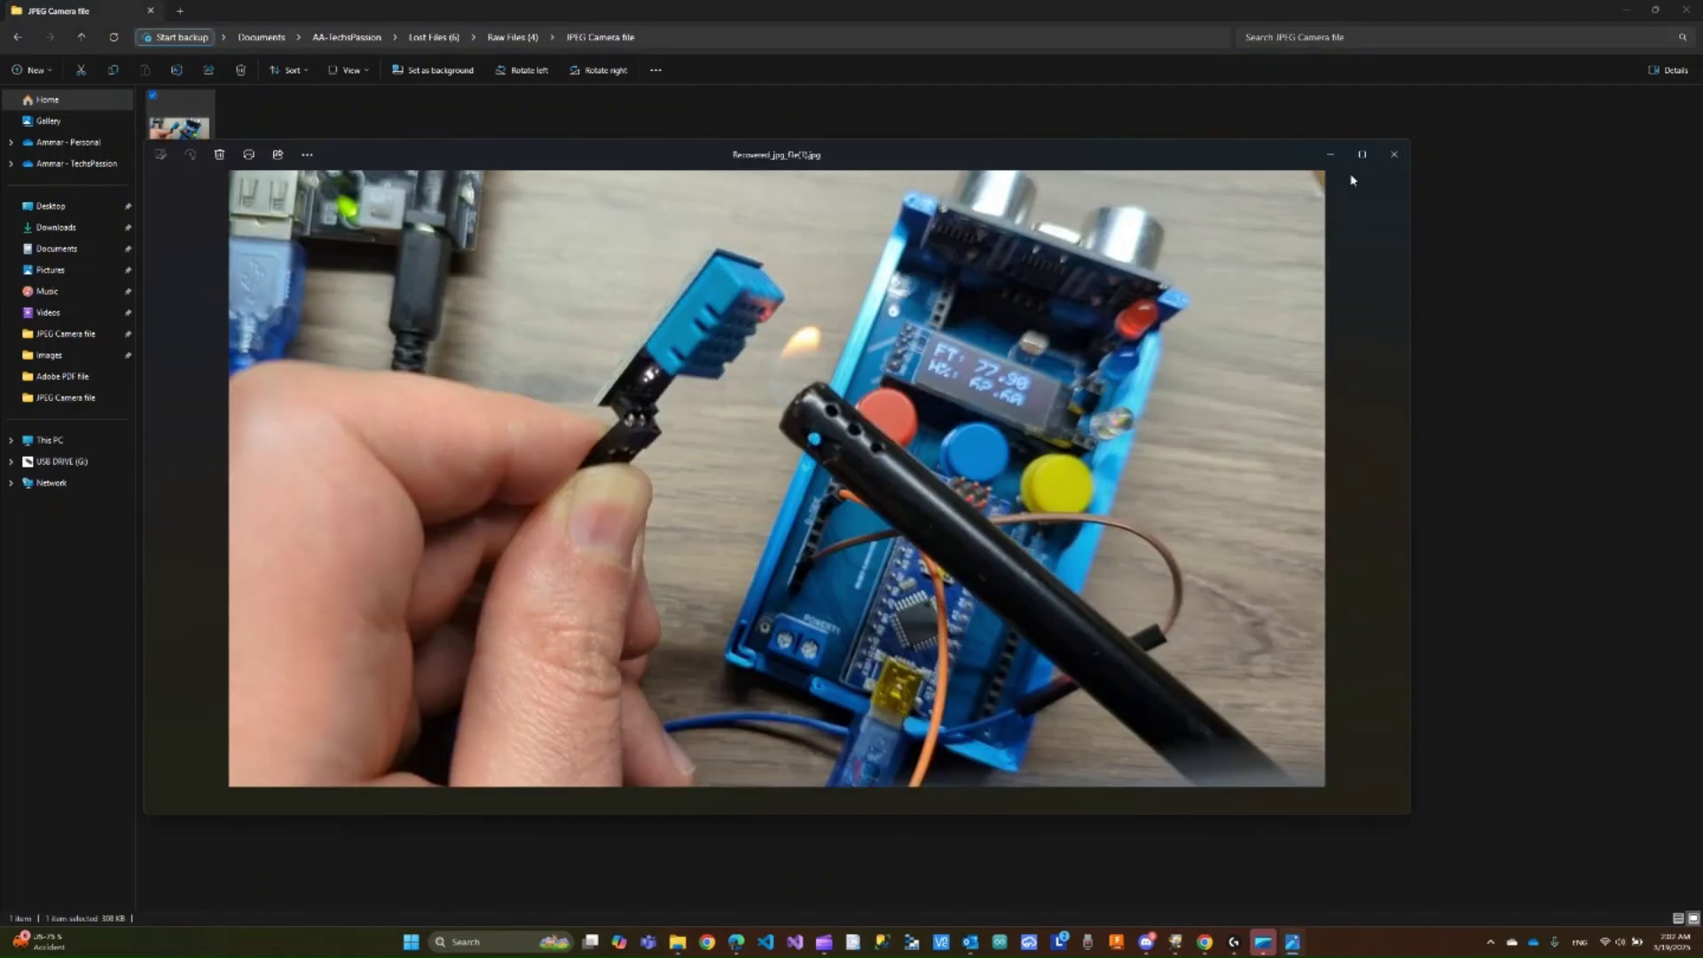
{"action": "left_click", "coordinate": [1393, 154]}
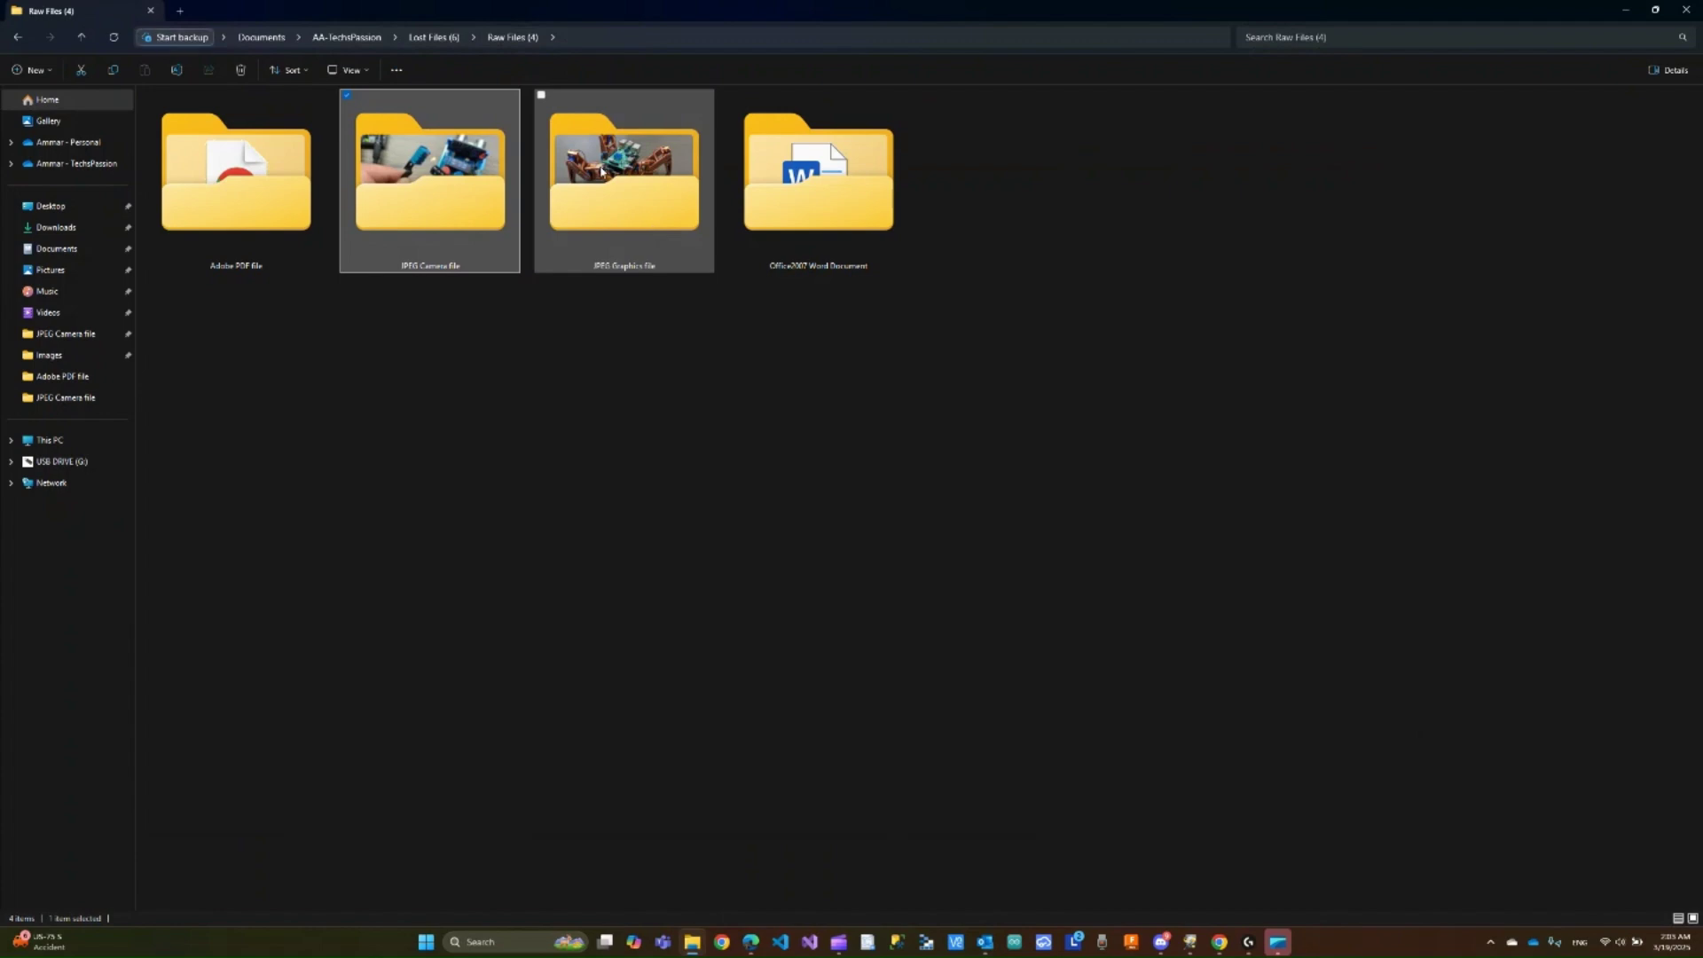
- Open the recovered .docx from Office2007 Word Document, close Word, and return to Raw Files (4)
{"action": "left_click", "coordinate": [816, 177]}
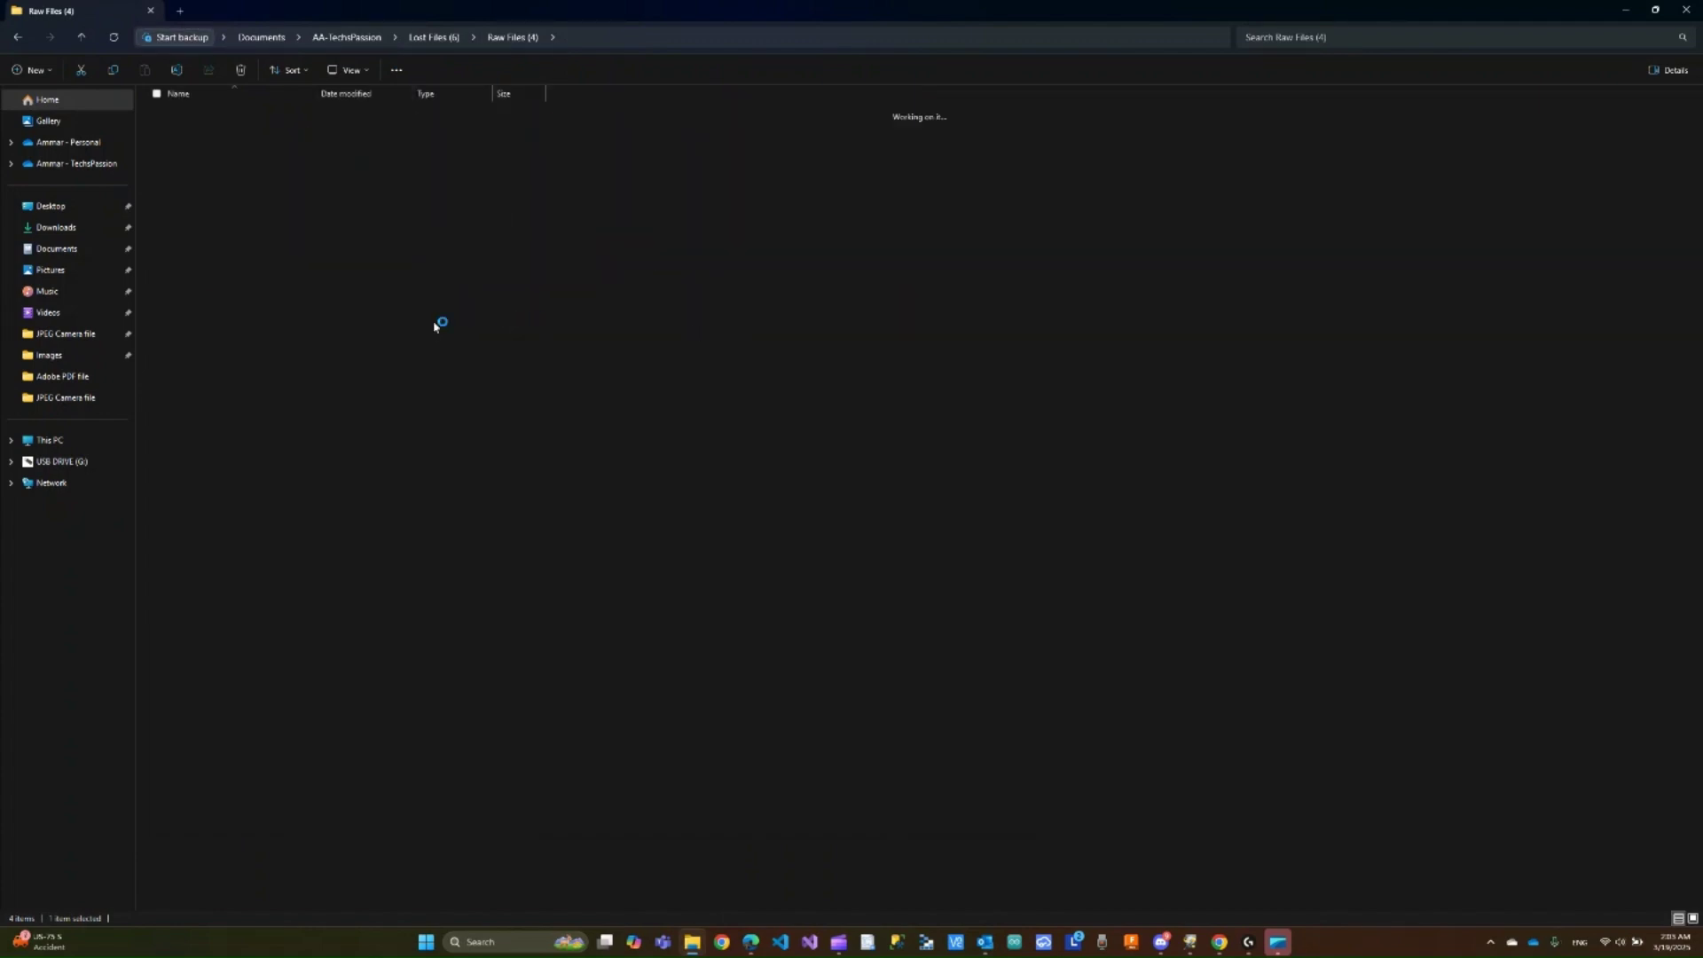
{"action": "left_click", "coordinate": [220, 115]}
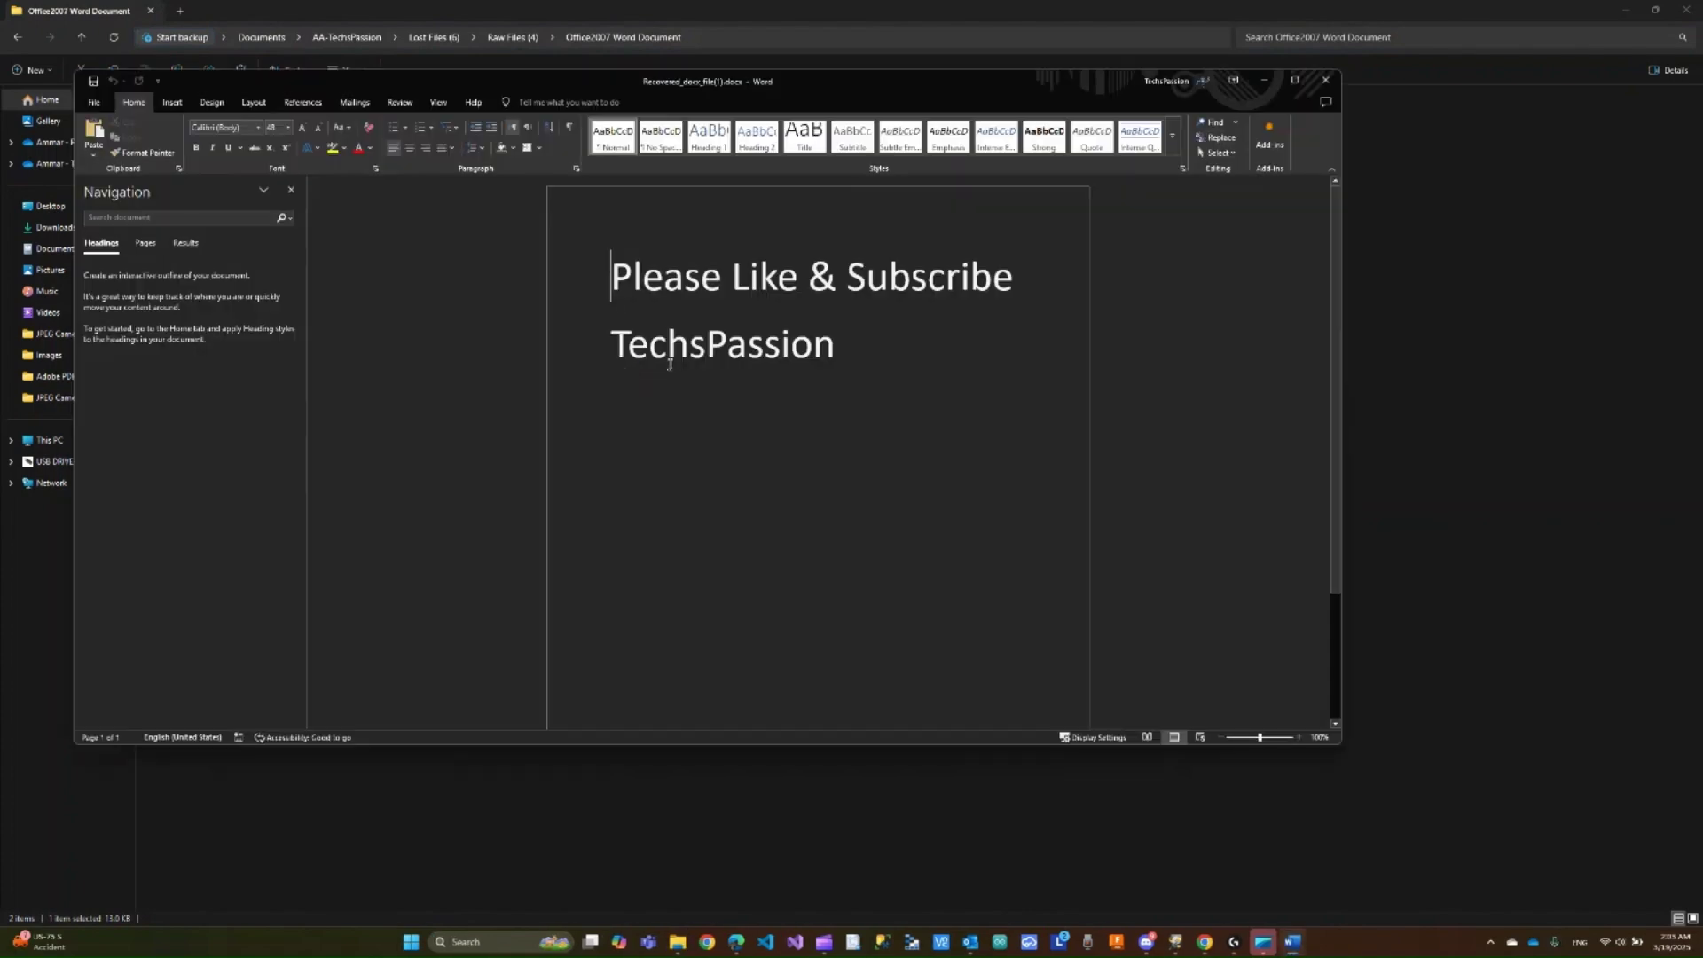
{"action": "left_click", "coordinate": [1325, 80]}
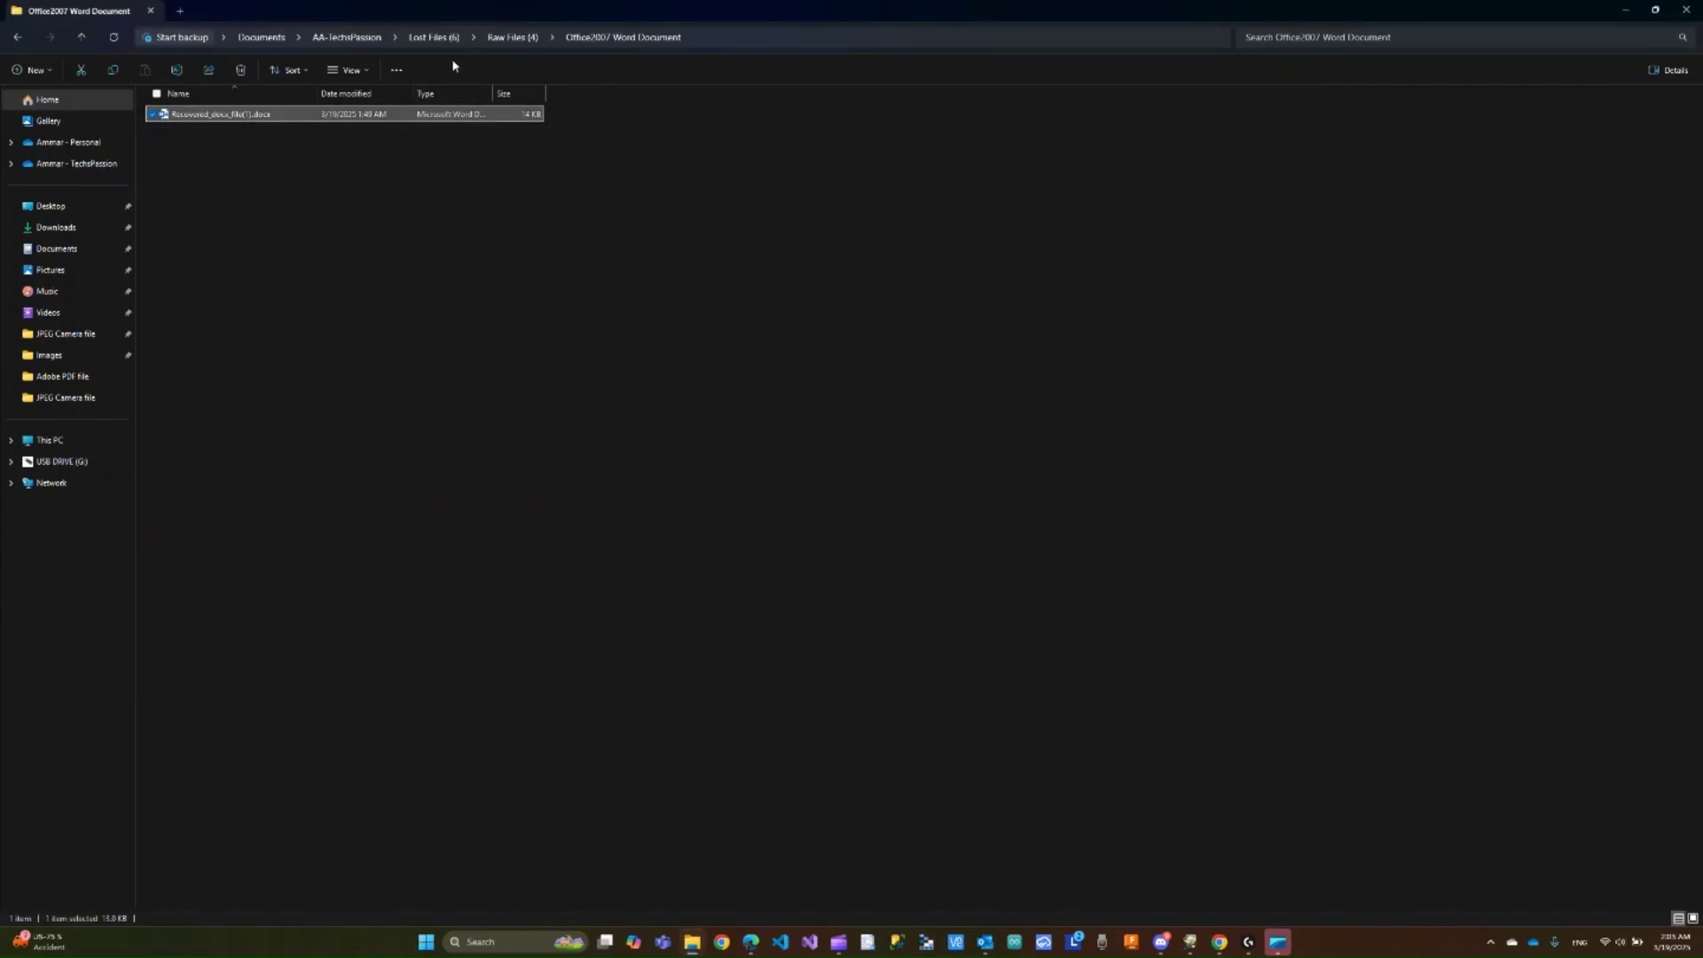
{"action": "left_click", "coordinate": [525, 39]}
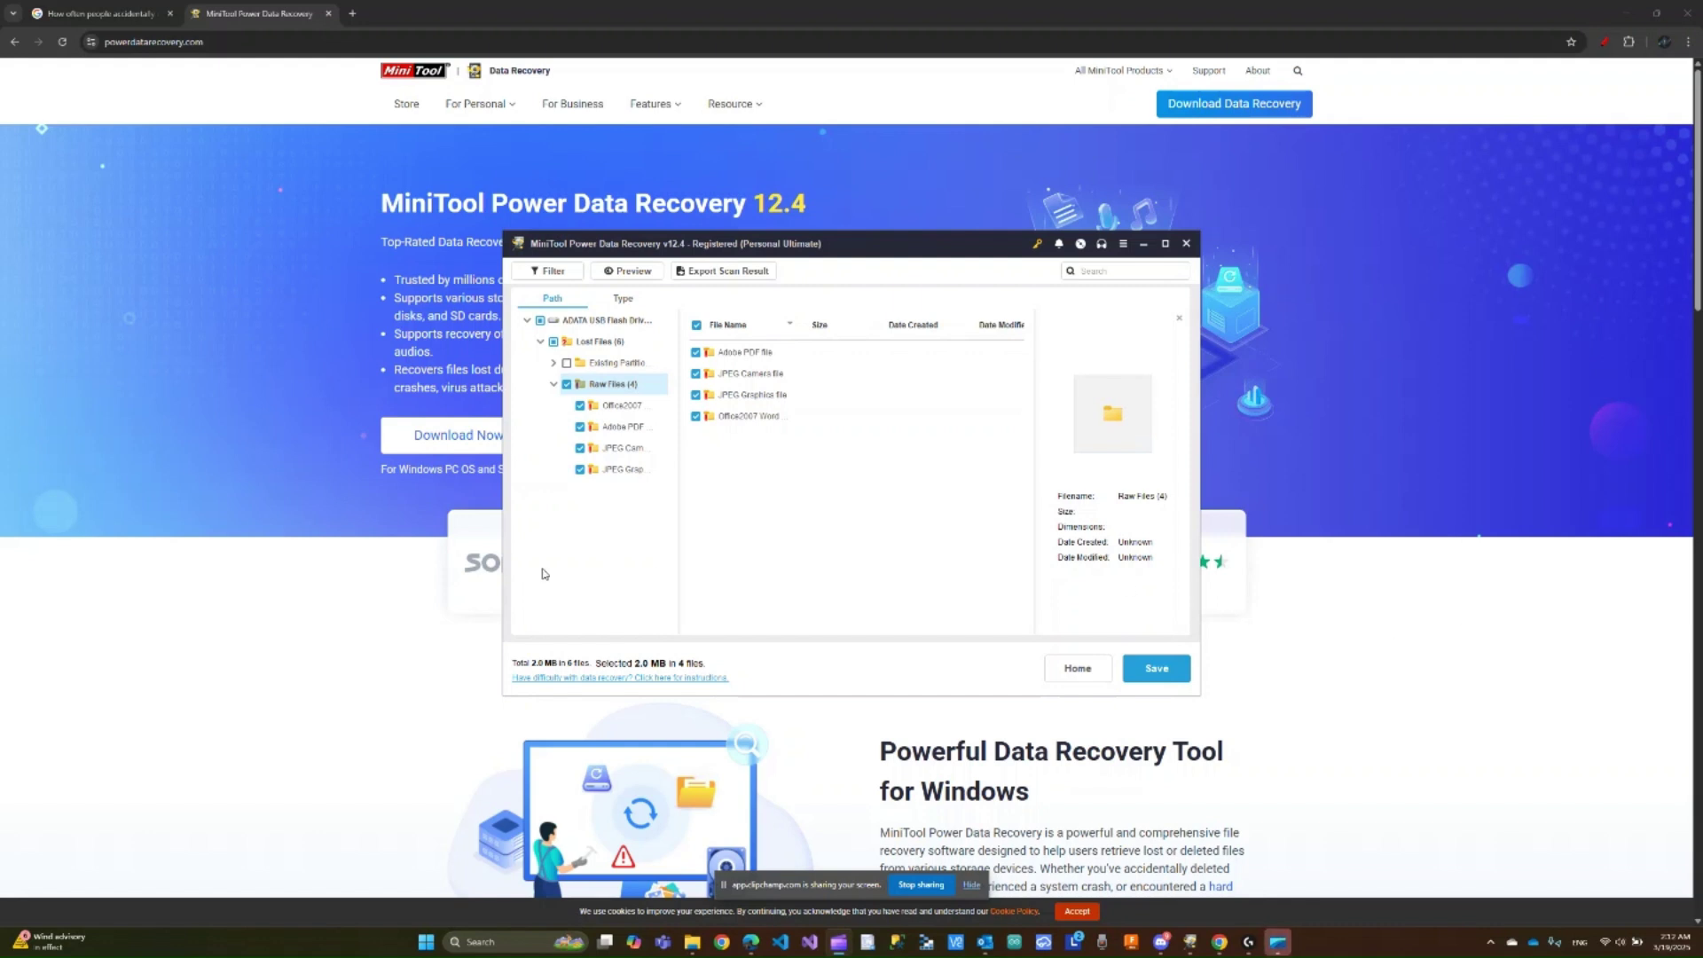
- Bring forward the Chrome window showing the powerdatarecovery.com version 12.4 page
{"action": "left_click", "coordinate": [248, 438]}
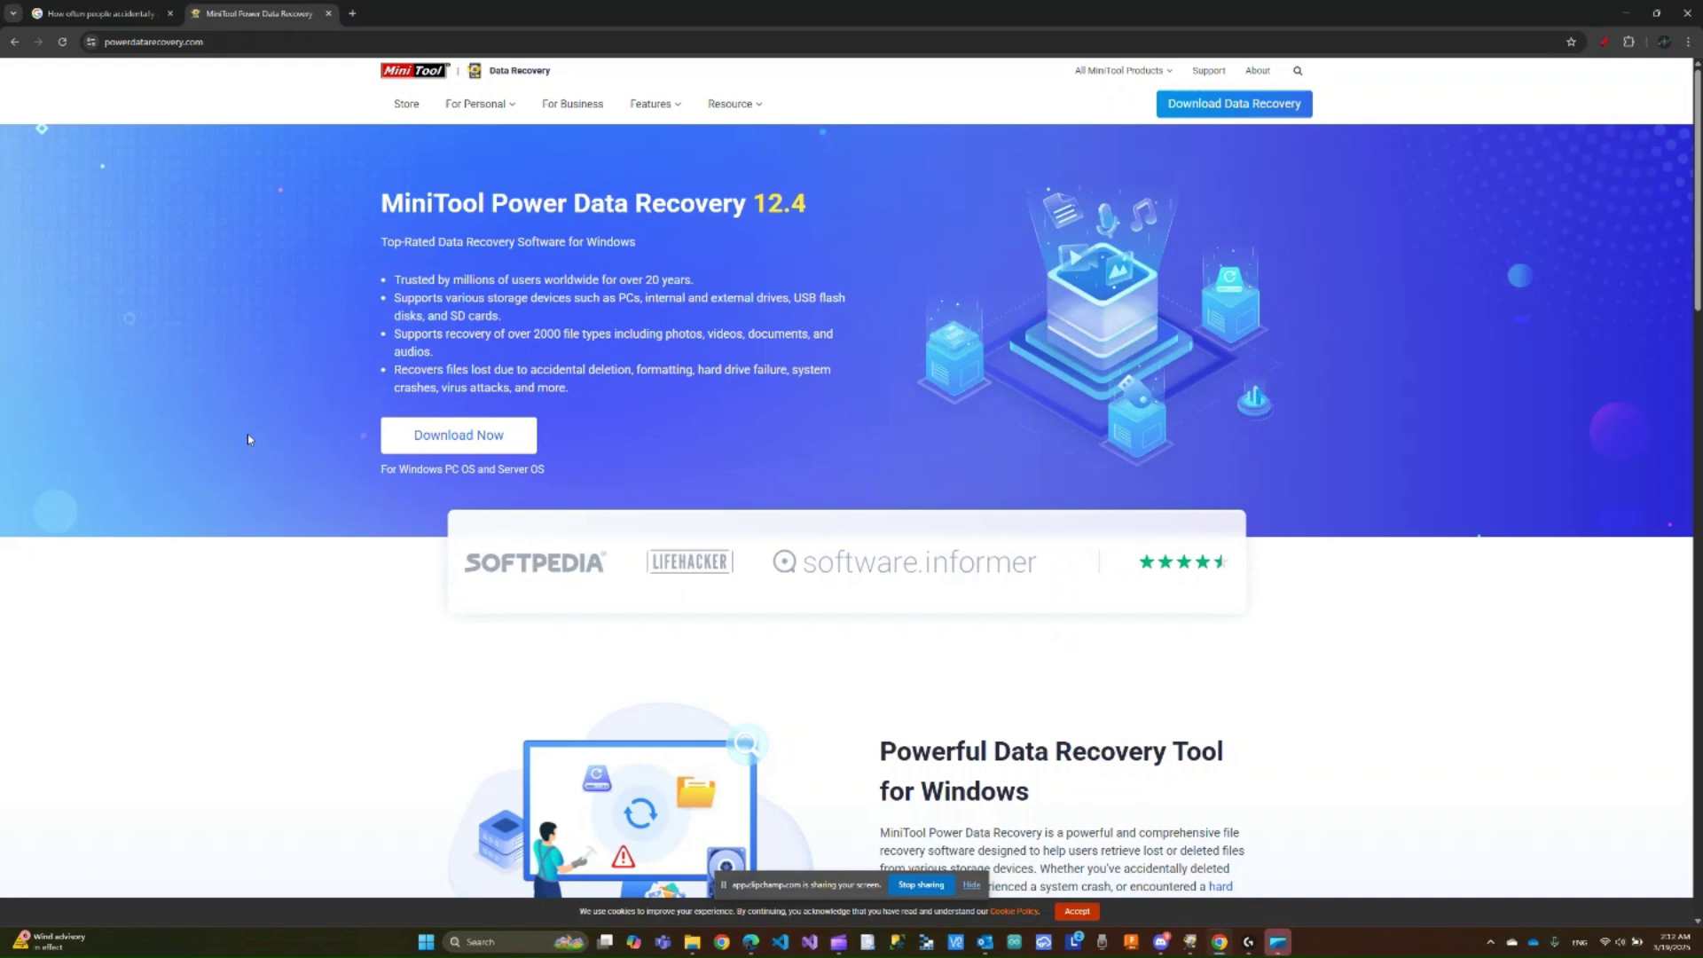